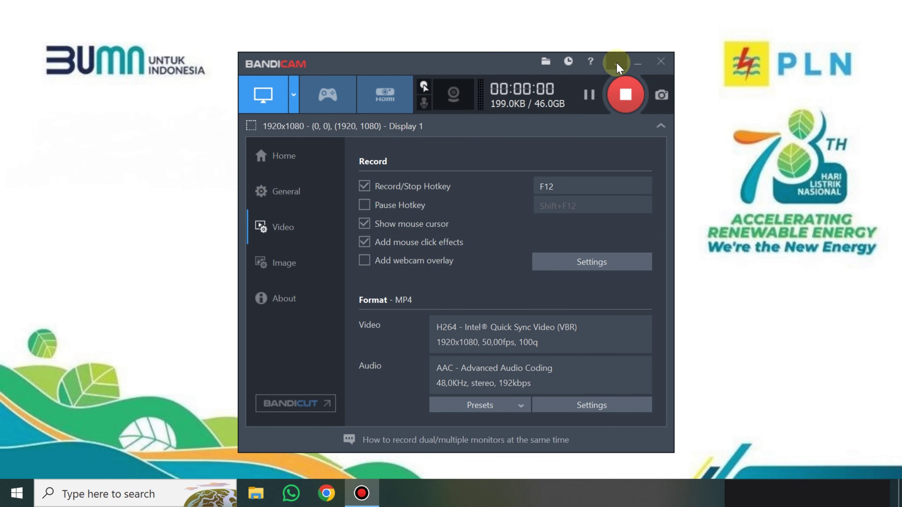
click(615, 61)
right_click(536, 99)
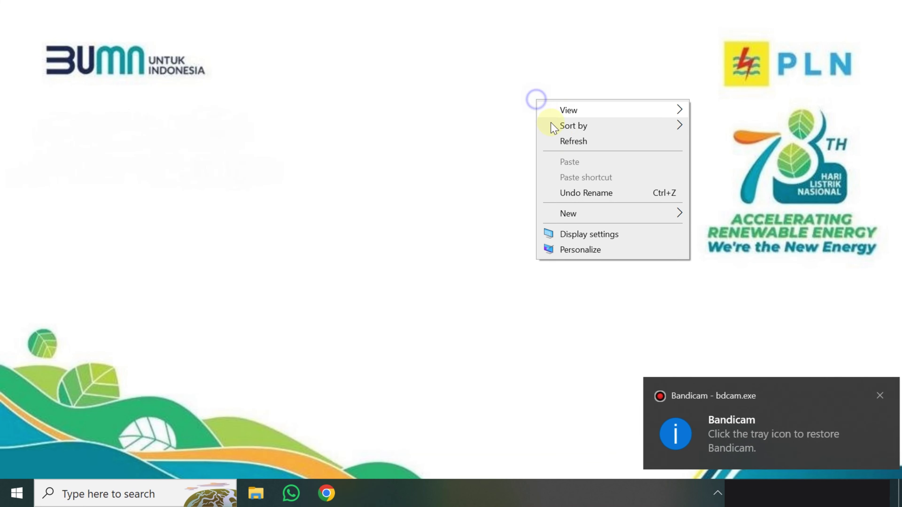
click(566, 142)
right_click(520, 125)
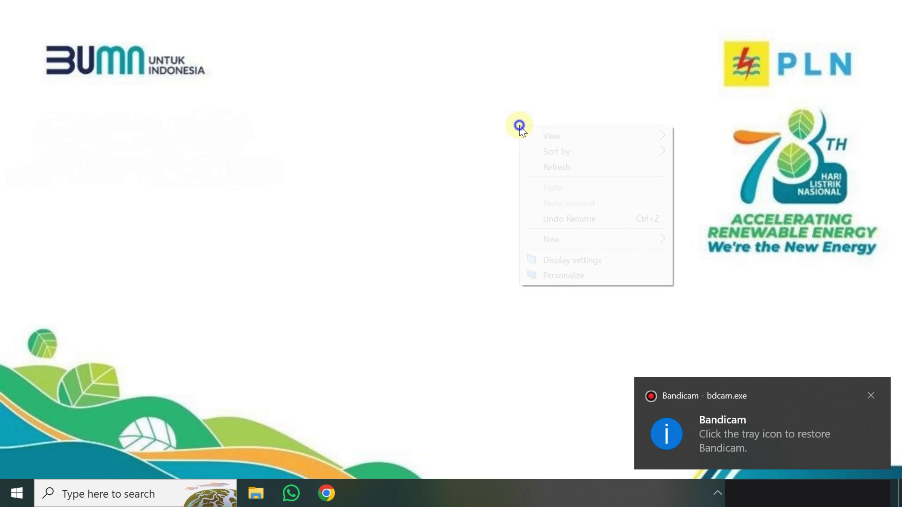
click(544, 167)
Step: Launch ETAP 21.0.1 and start creating a new project
click(11, 496)
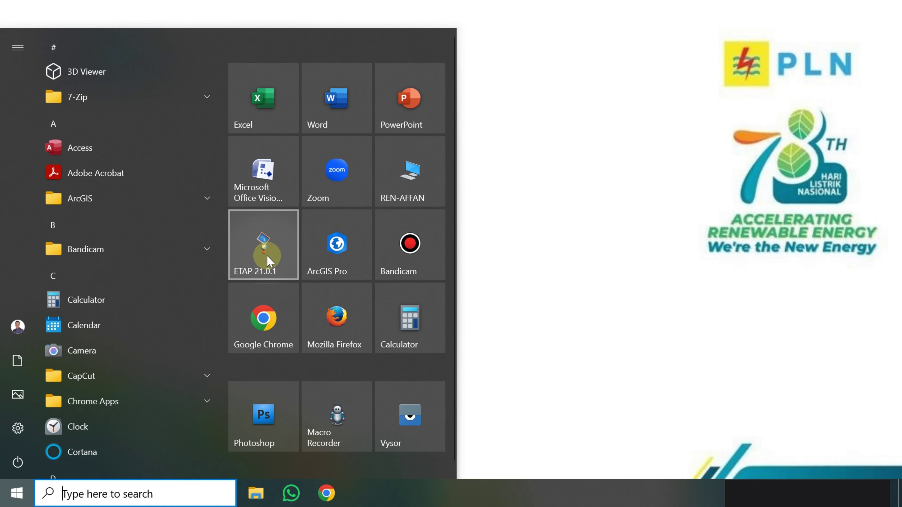
click(267, 256)
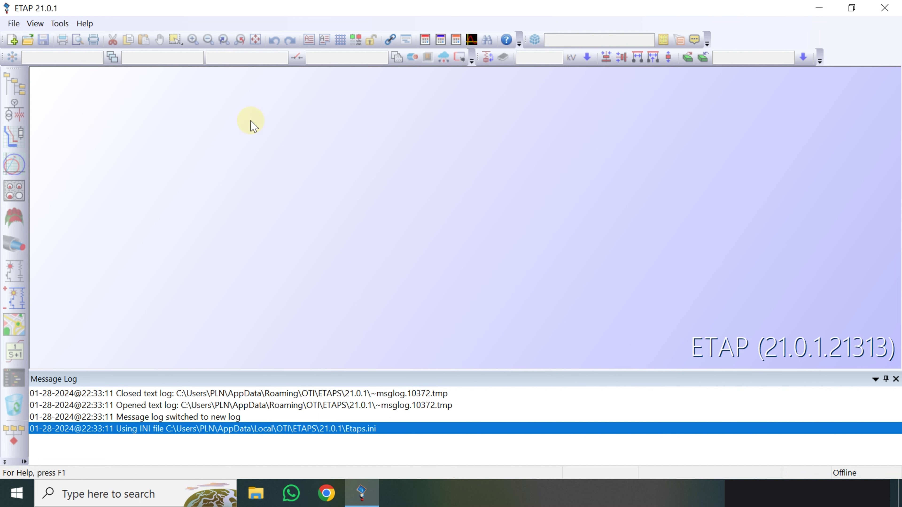
click(14, 23)
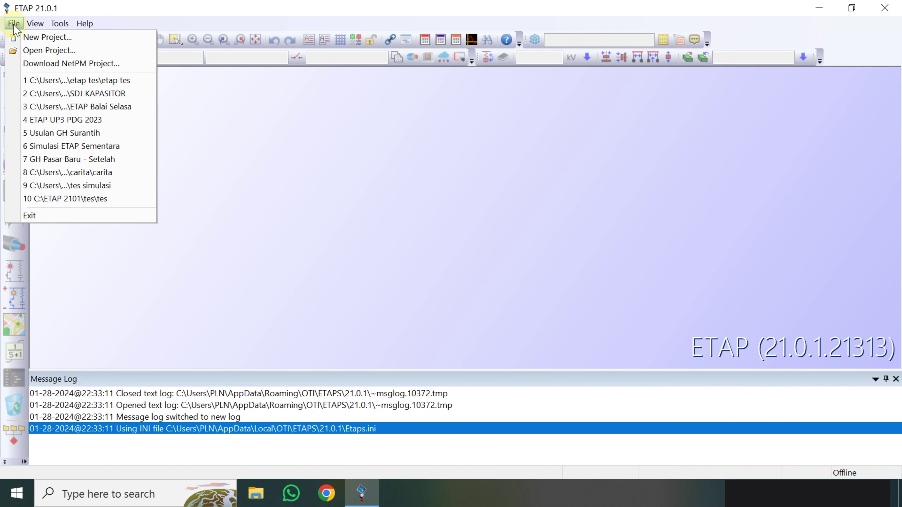
click(25, 37)
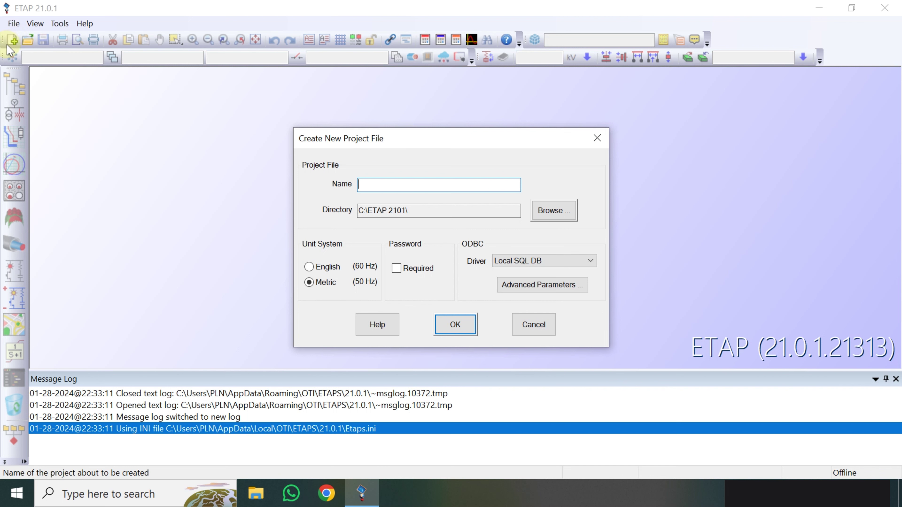
Step: Browse for the project location, create a folder named Simulasi ETAP on the Desktop and open it
click(548, 212)
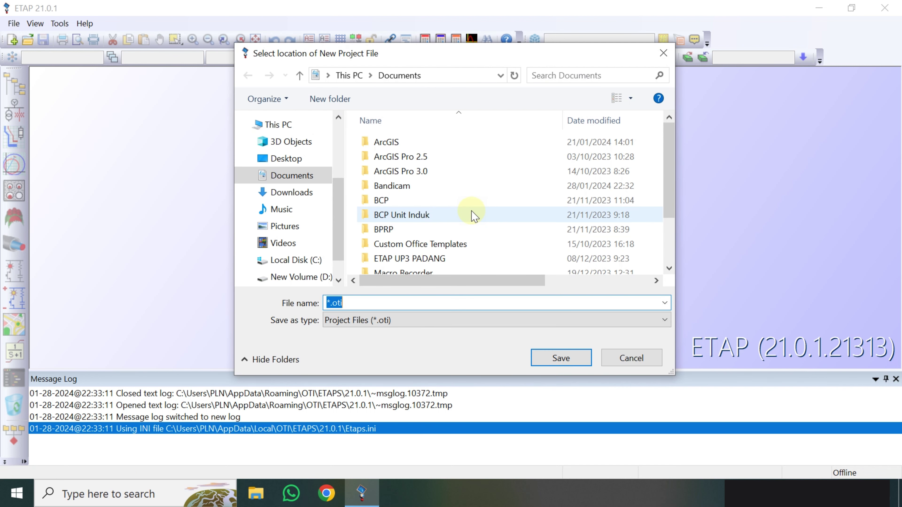
click(286, 158)
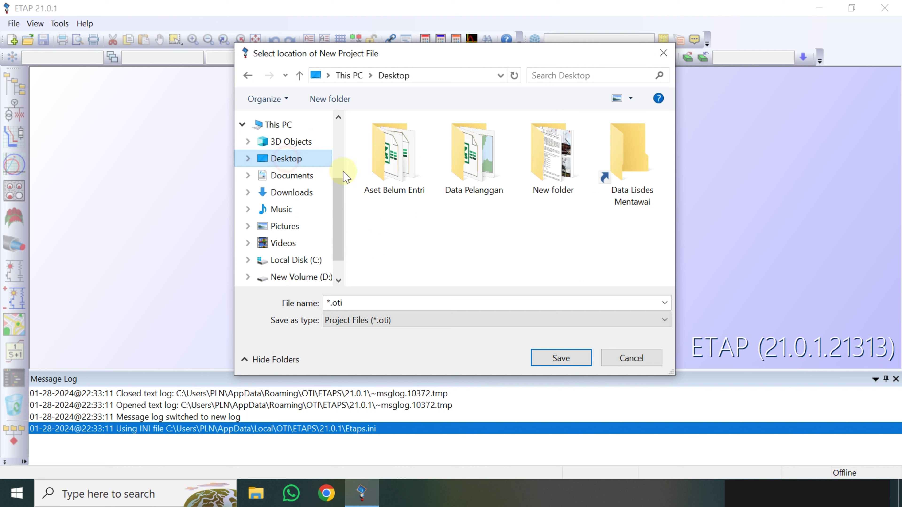
click(330, 99)
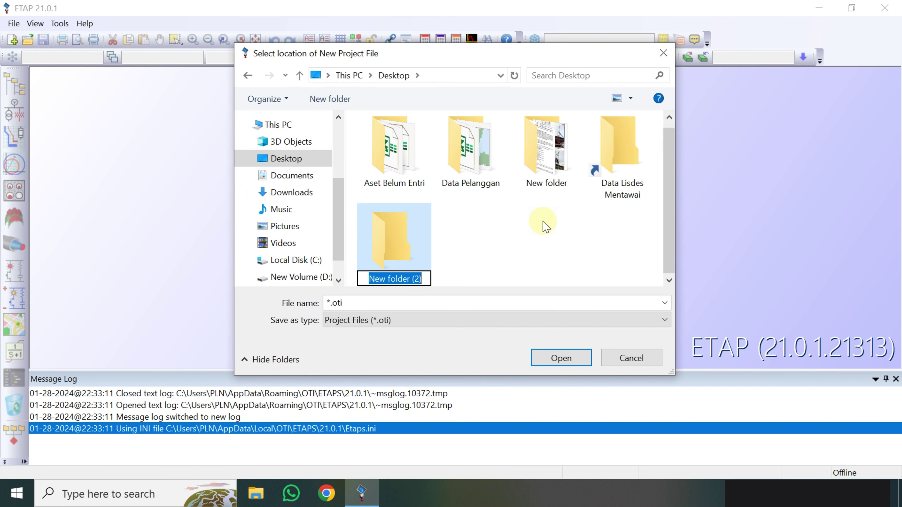
text(Simulasi )
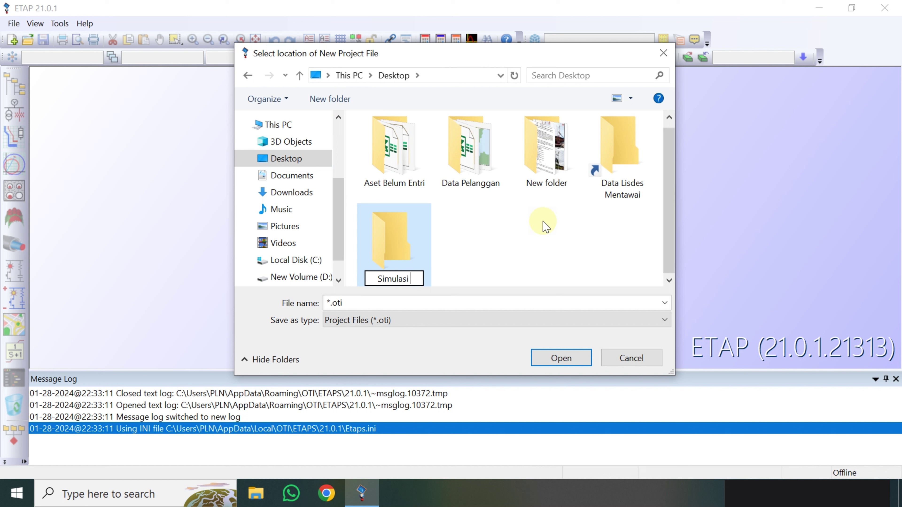
text(ETAp)
key(BackSpace)
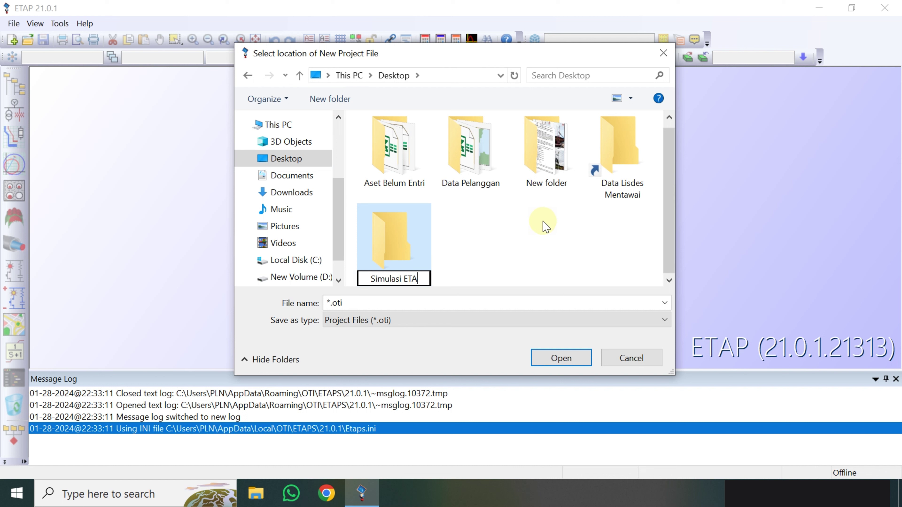
text(P)
key(Return)
key(Return)
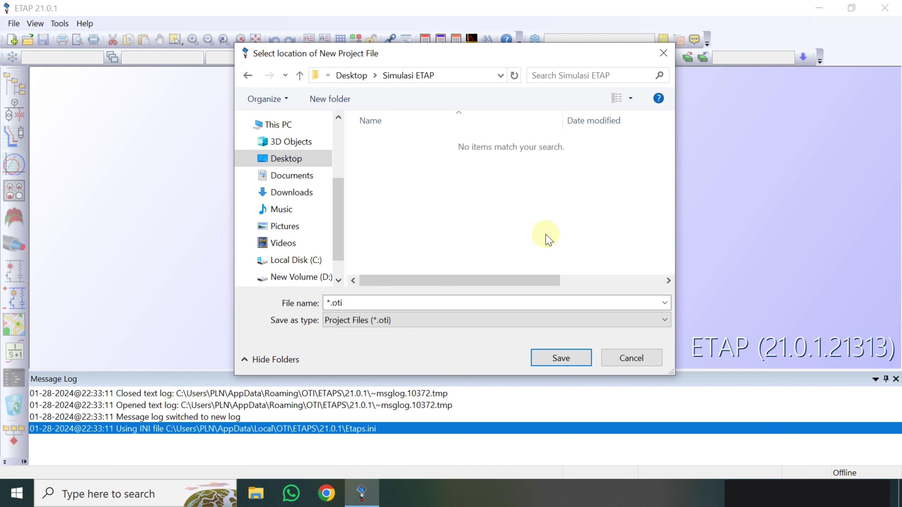
Step: Name the project file Starting Motor and create it with the Metric (50 Hz) unit system
click(527, 305)
text(S)
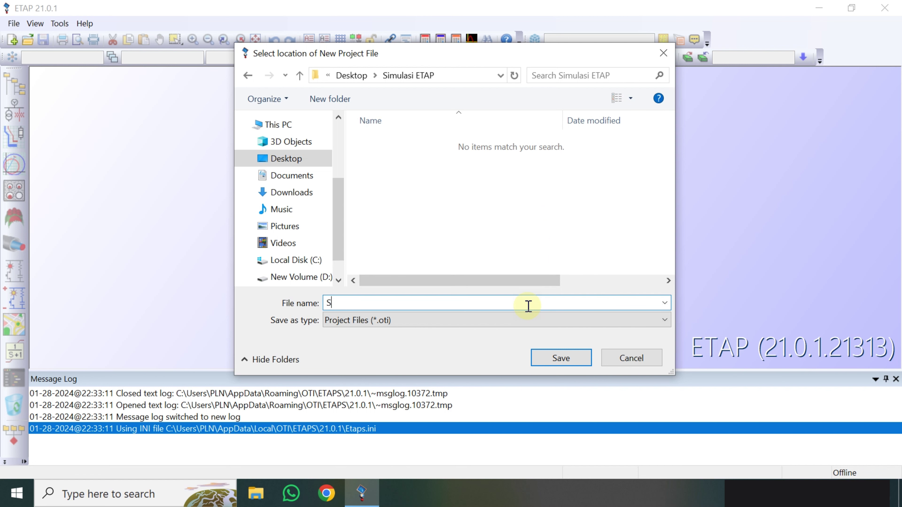
text(tarting M)
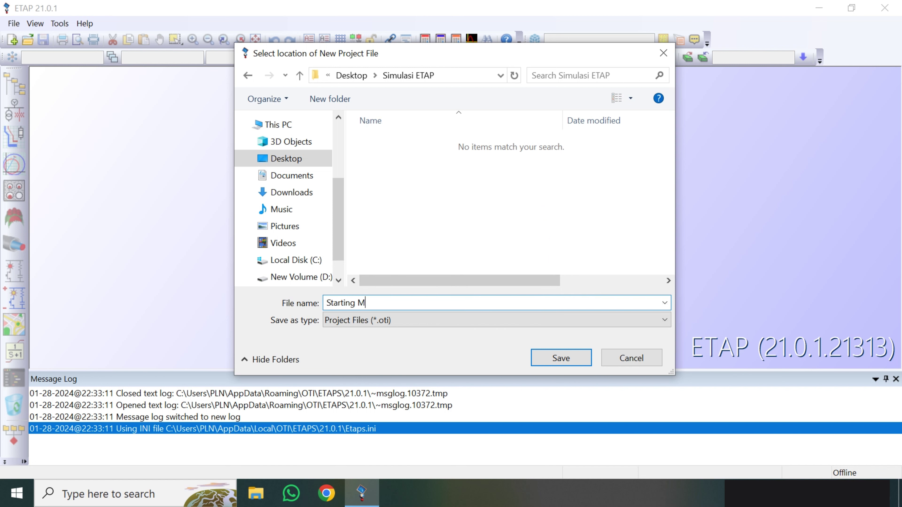
text(otor)
key(Return)
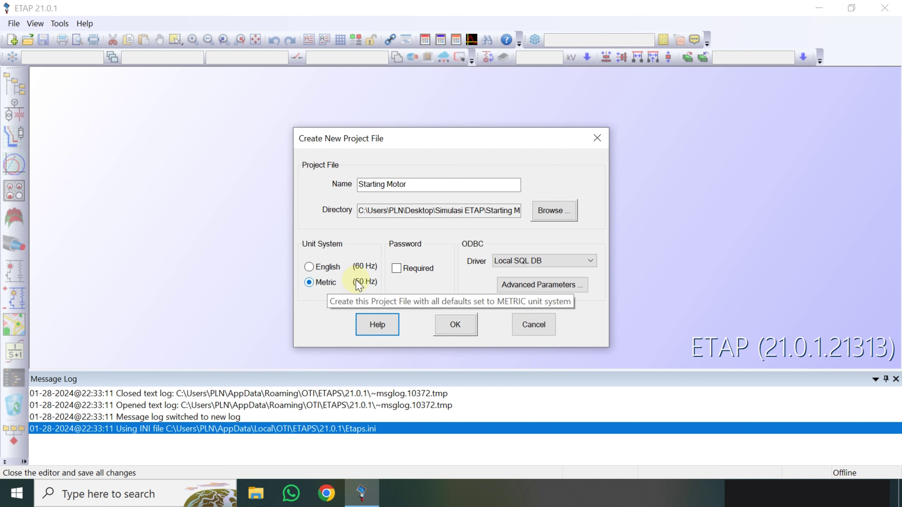
click(454, 328)
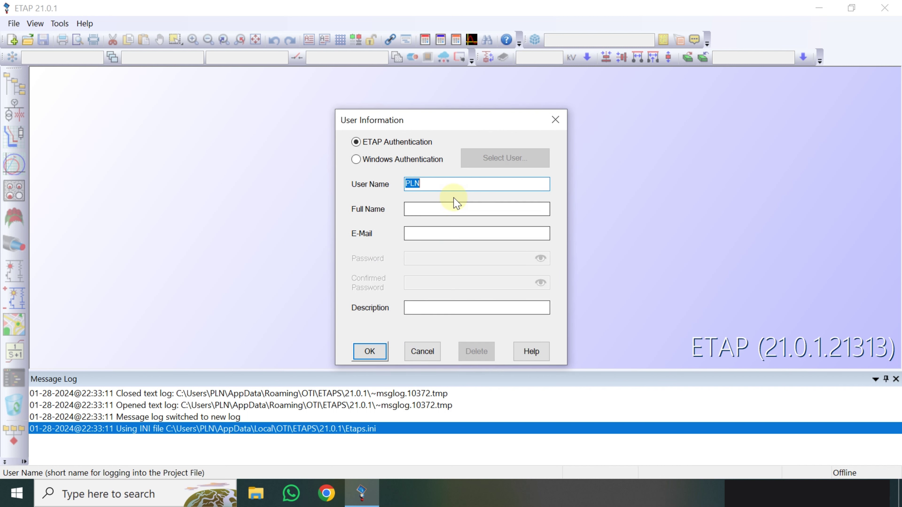
Step: Enter the user's name, log on as Project Manager & Editor, and maximize the OLV1 one-line diagram
text(Hamdi Reza)
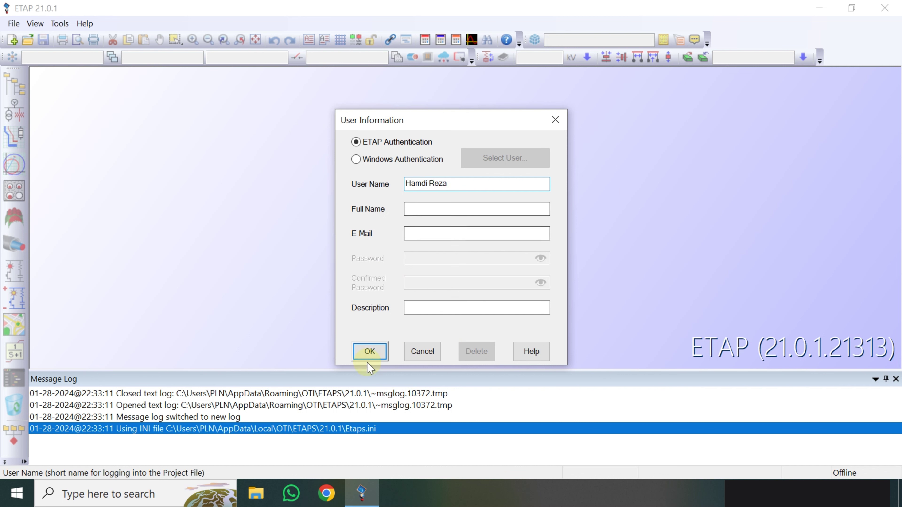
click(370, 350)
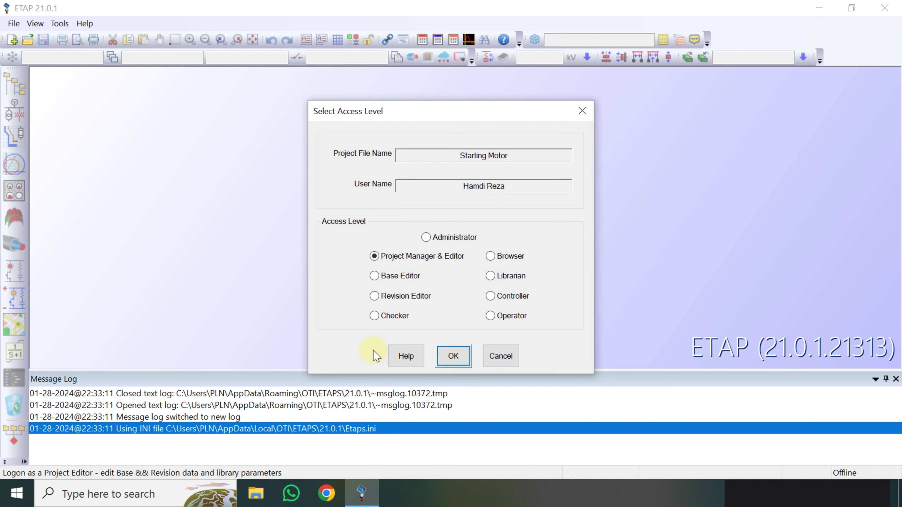
click(454, 356)
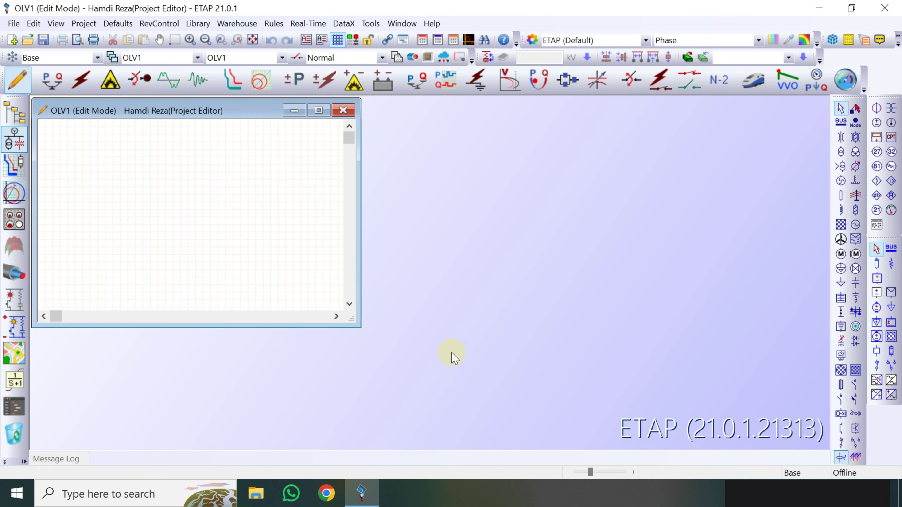
click(319, 111)
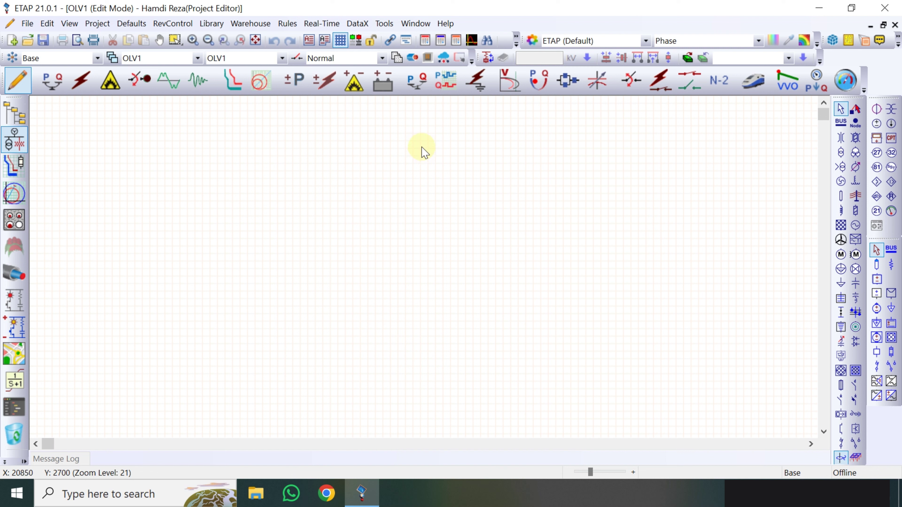
Step: Place a power grid near the upper middle of the one-line diagram
click(840, 224)
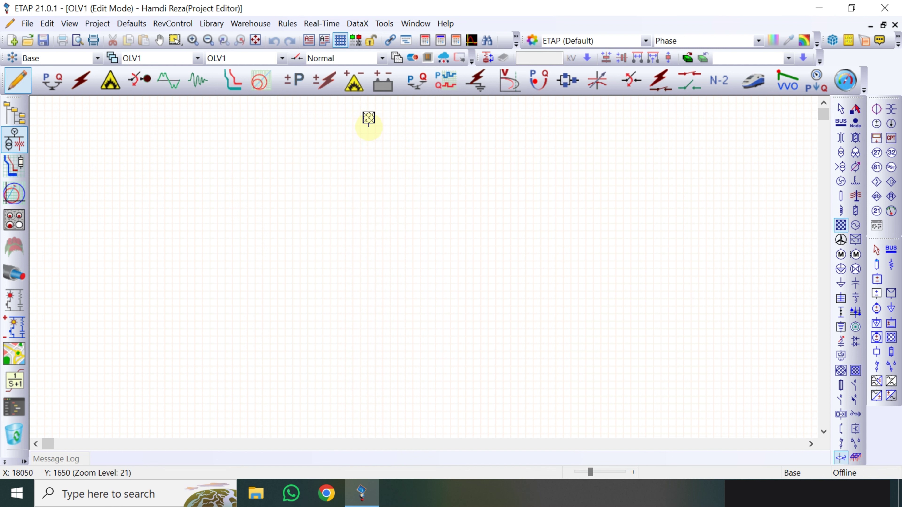
click(369, 120)
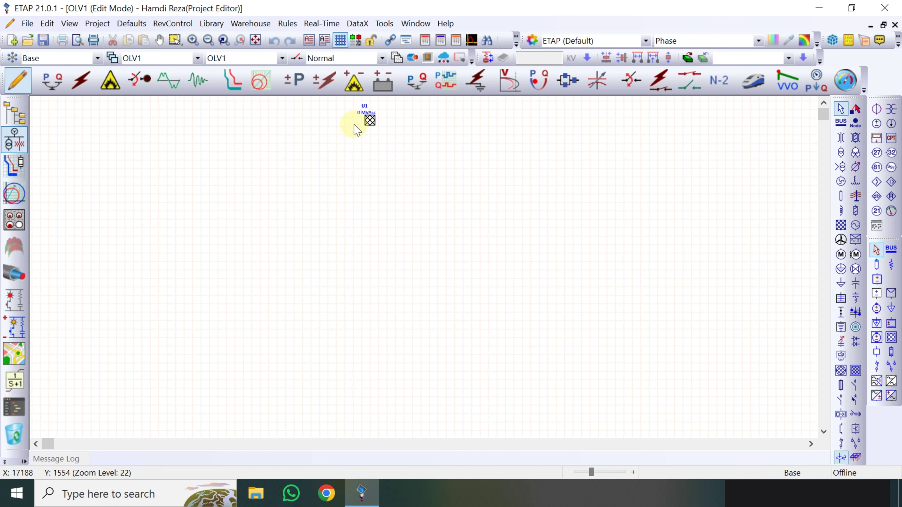
scroll(357, 129, up, 5)
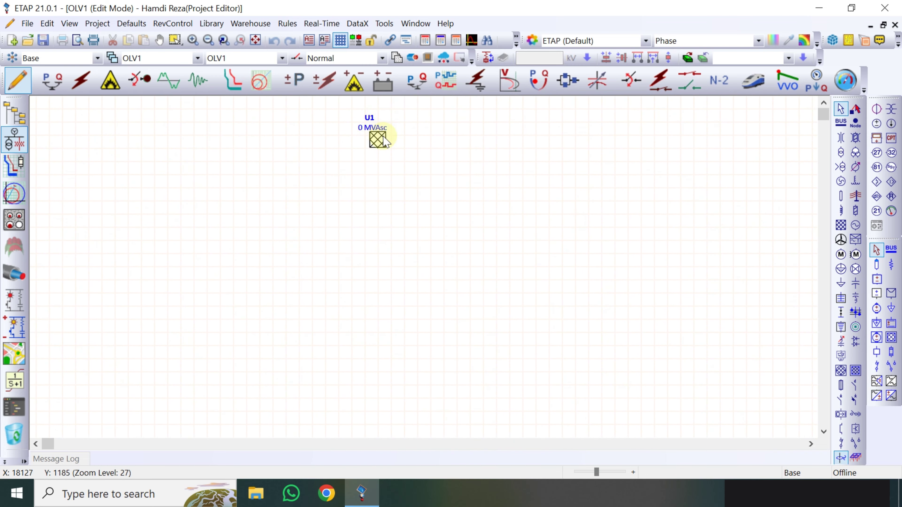
Step: Add a bus just below the power grid, stretched well past it on both sides, and connect the grid to it
click(840, 123)
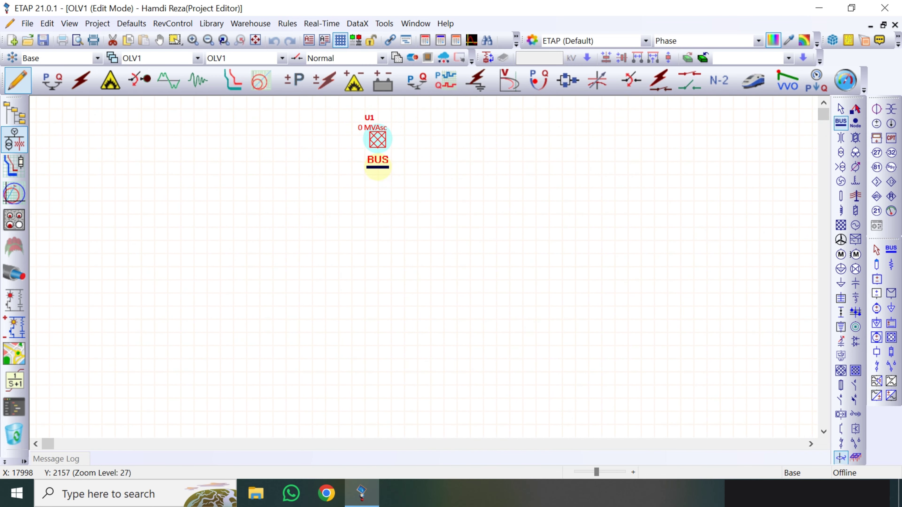
click(378, 162)
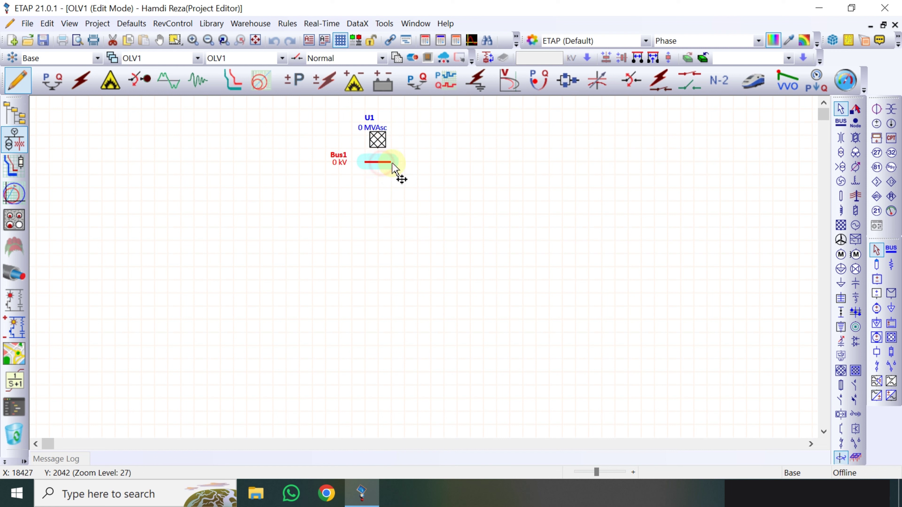
drag(392, 161, 553, 162)
drag(326, 164, 153, 162)
click(359, 160)
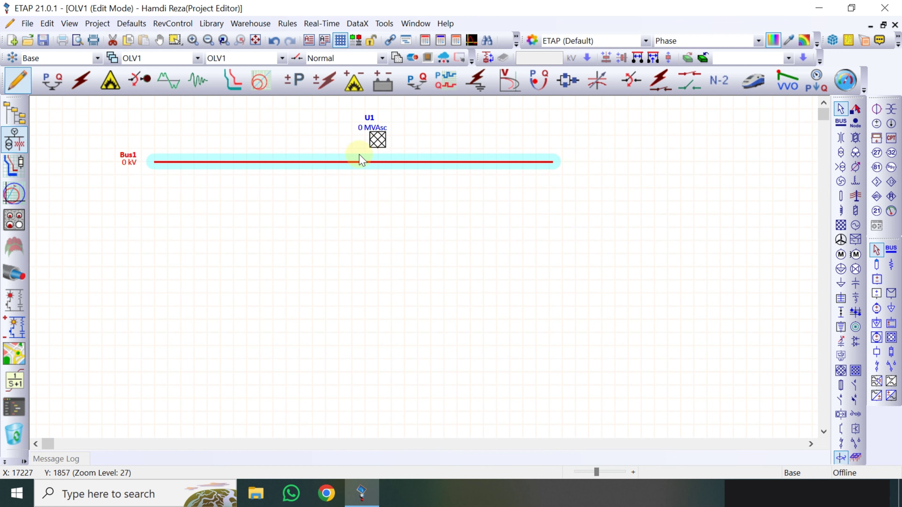
drag(377, 153, 378, 162)
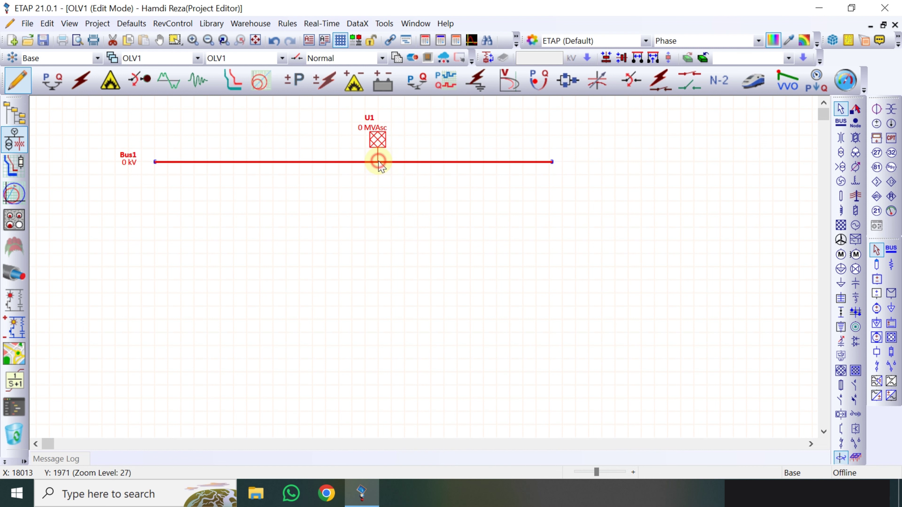
Step: Set the rated voltage of power grid U1 to 0,4 kV
double_click(381, 140)
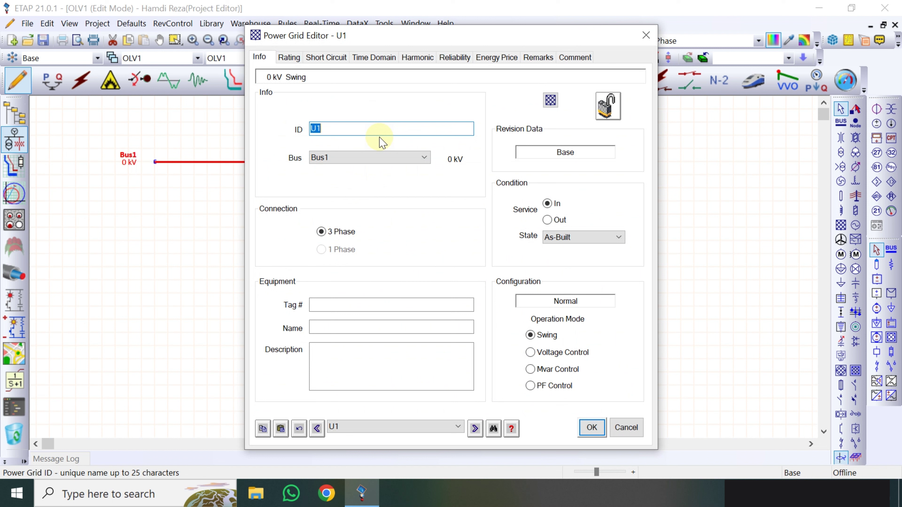
click(294, 60)
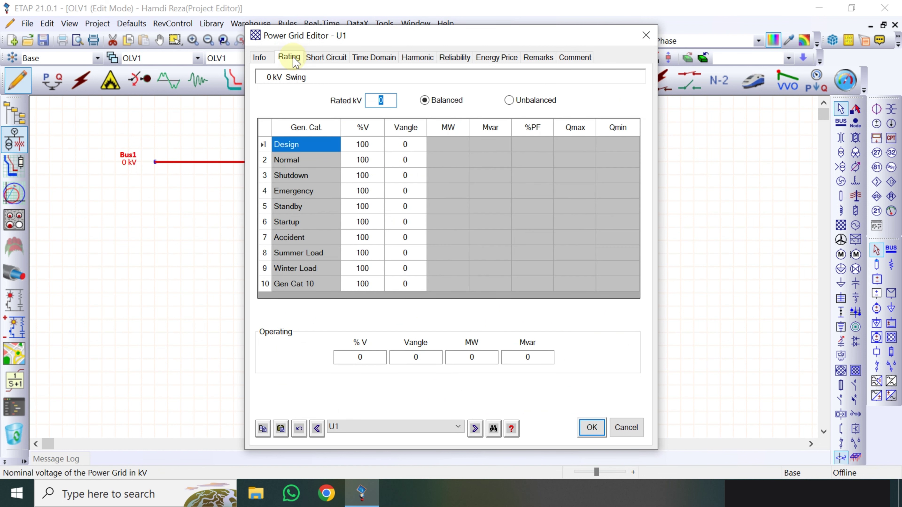
click(389, 100)
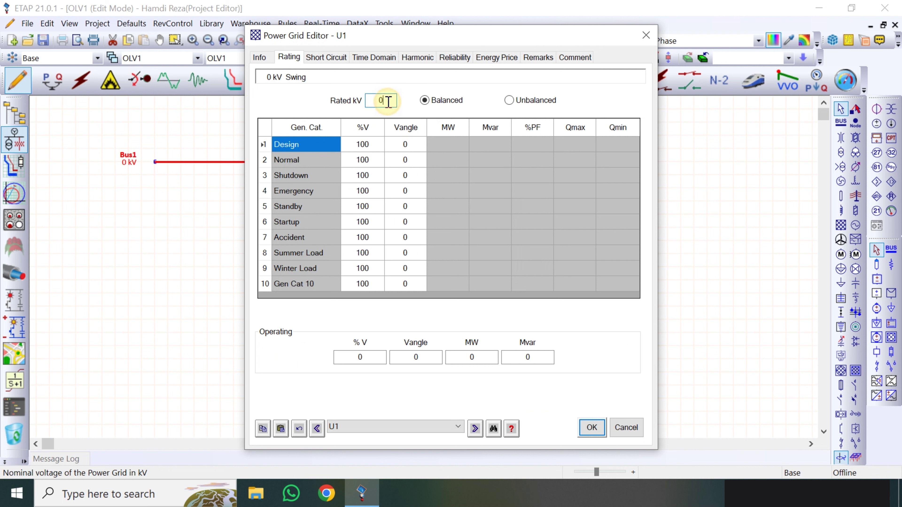
text(,4)
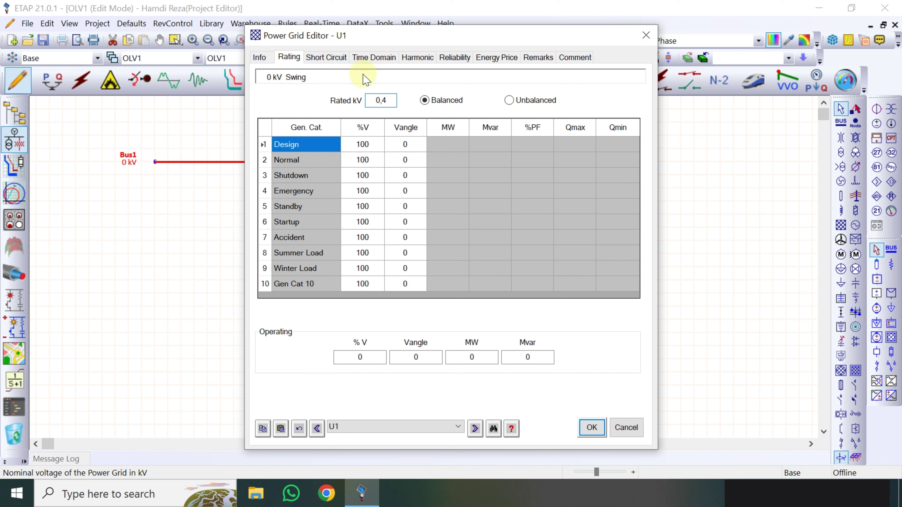
click(593, 426)
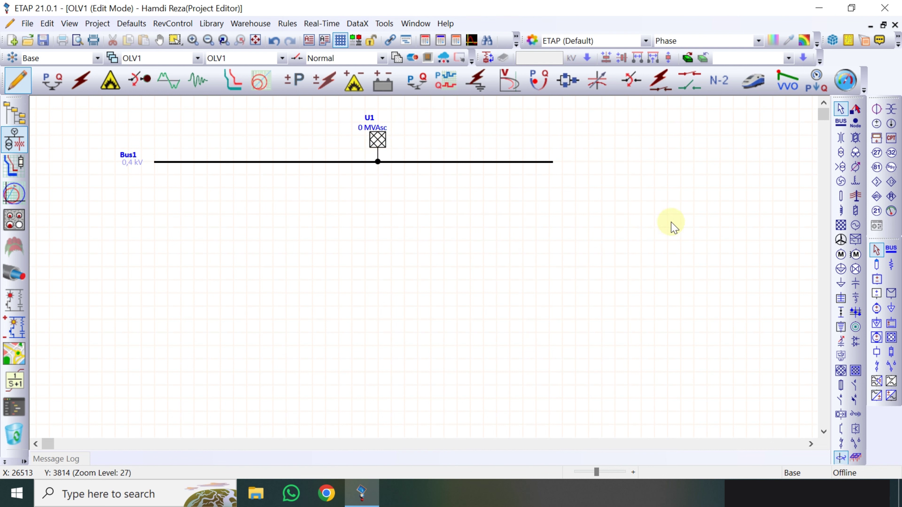
Step: Place an induction motor below the left end of Bus1 and connect it to the bus
click(840, 254)
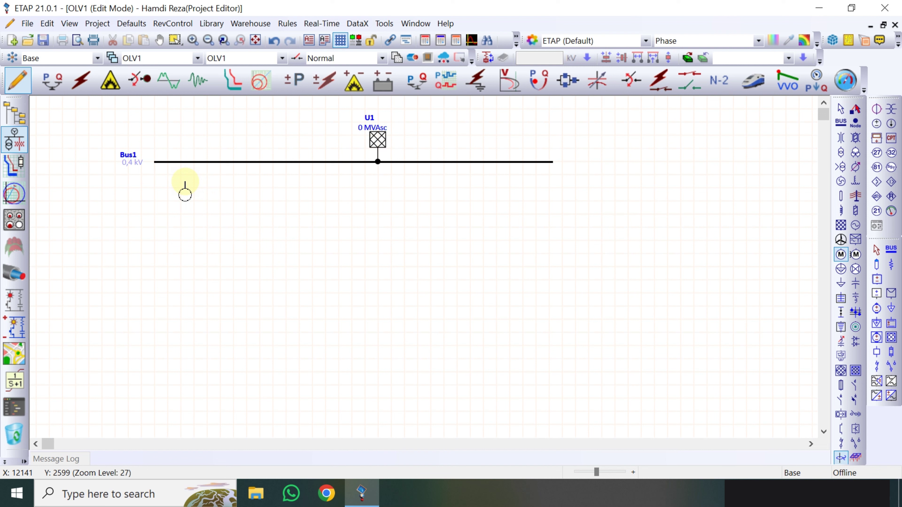
click(180, 202)
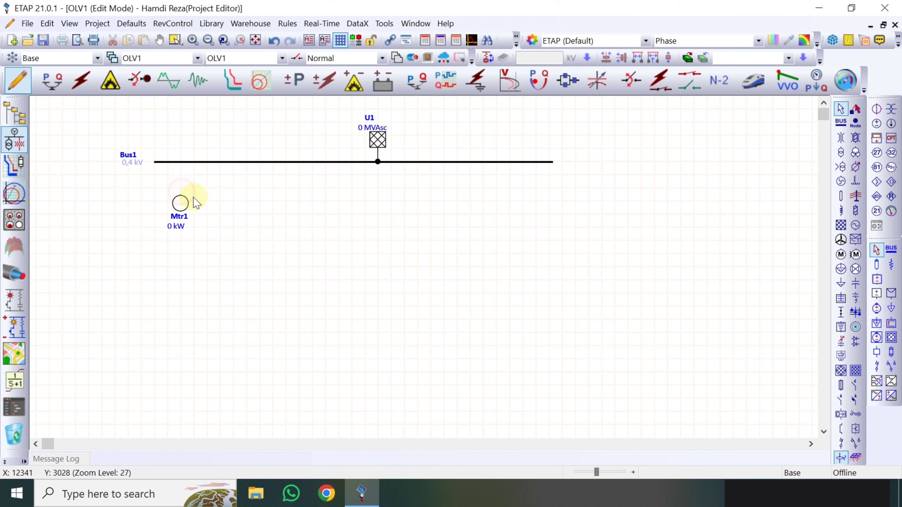
drag(182, 195, 180, 161)
click(181, 203)
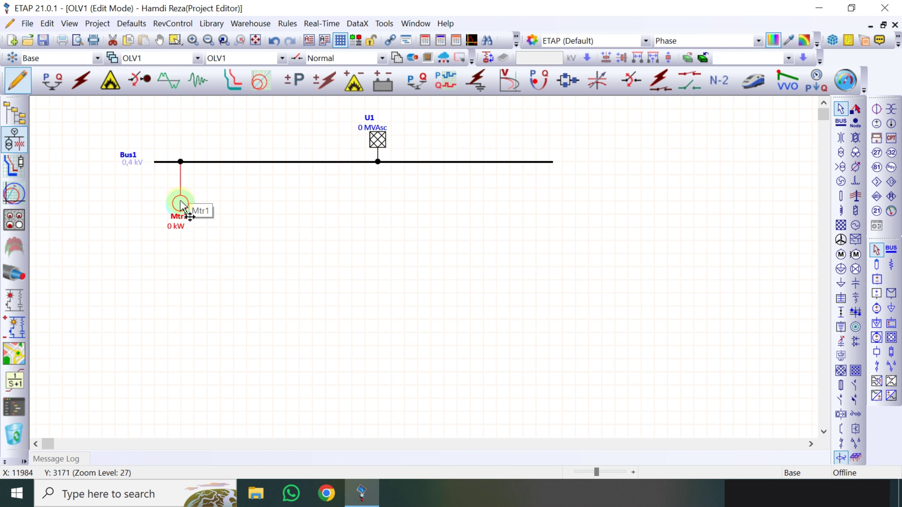
Step: Set the rated power of motor Mtr1 to 55 kW and apply the NEC typical nameplate data
double_click(181, 204)
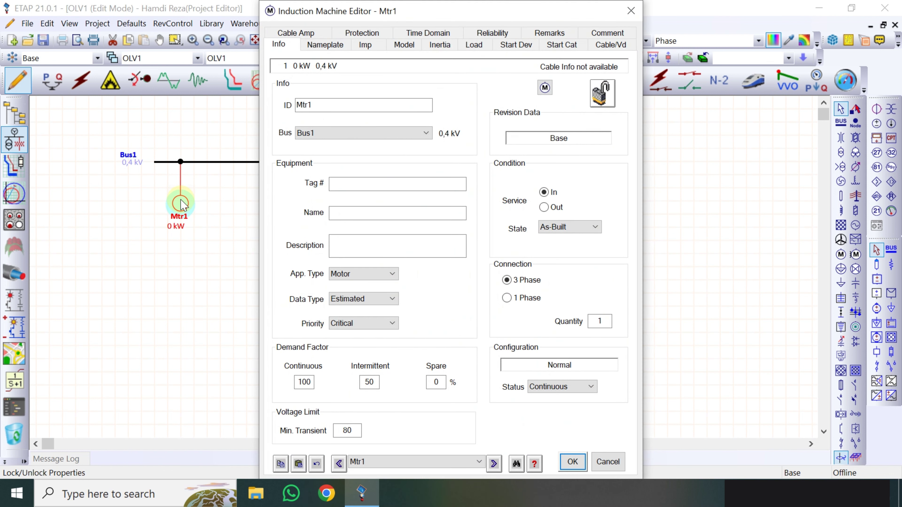
click(323, 47)
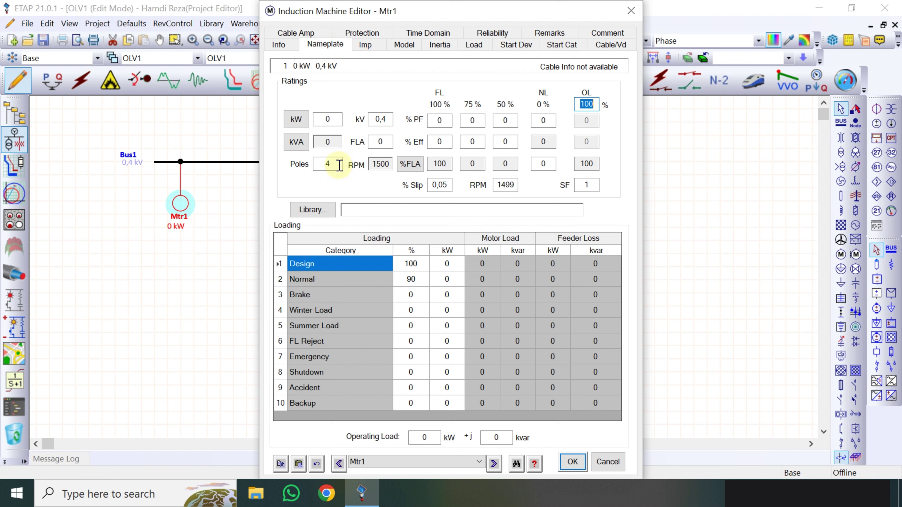
click(328, 119)
double_click(327, 119)
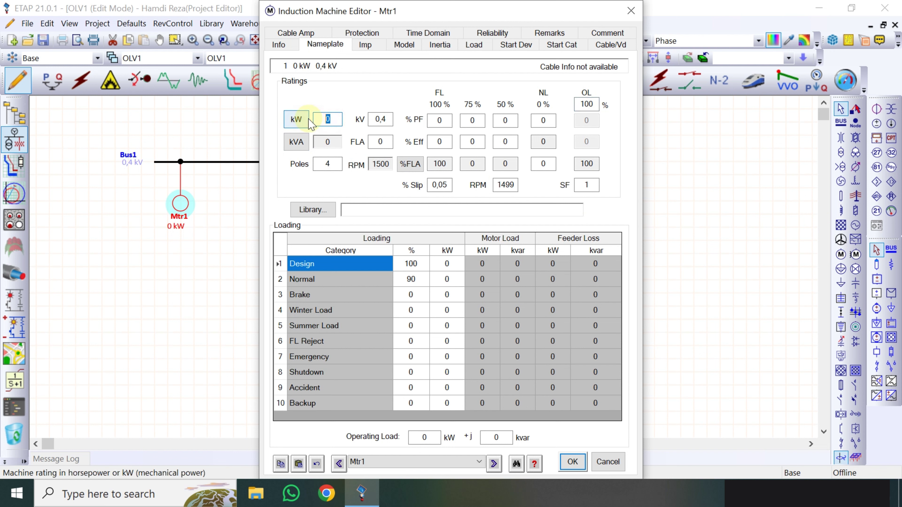
text(55)
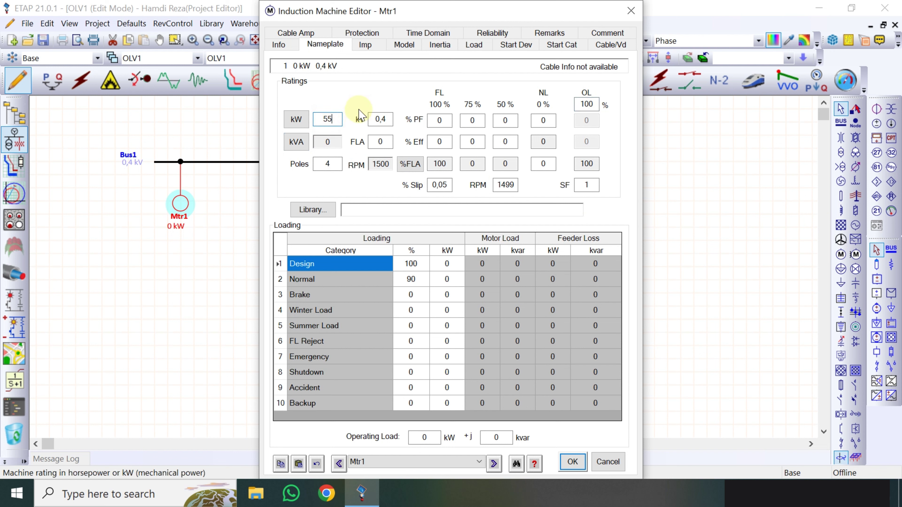
key(Tab)
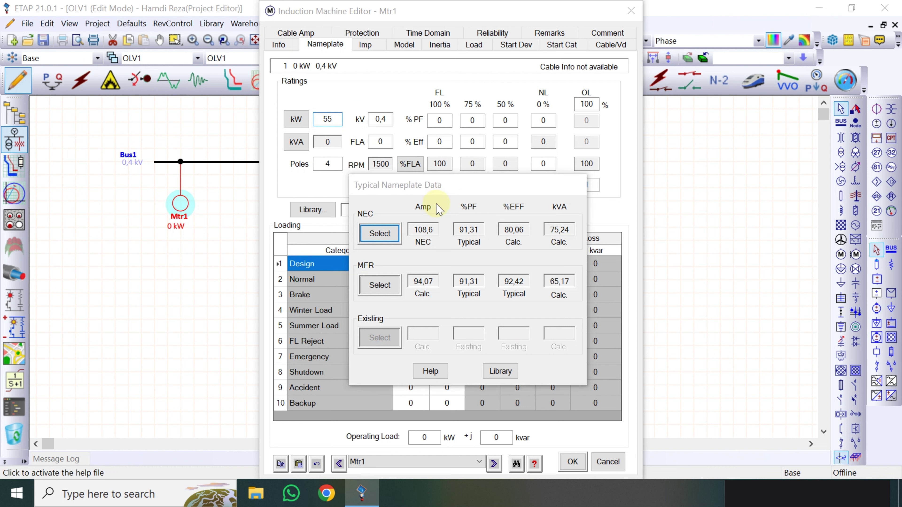
click(380, 233)
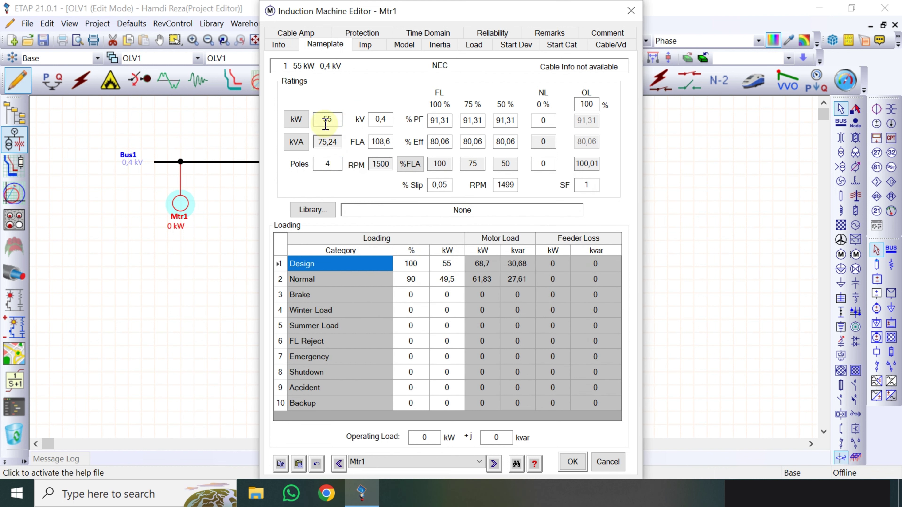
click(572, 461)
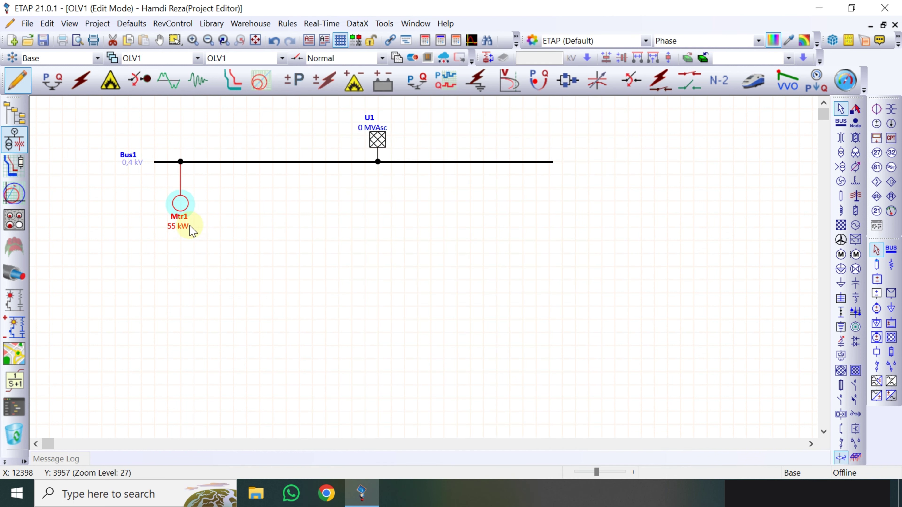
click(227, 218)
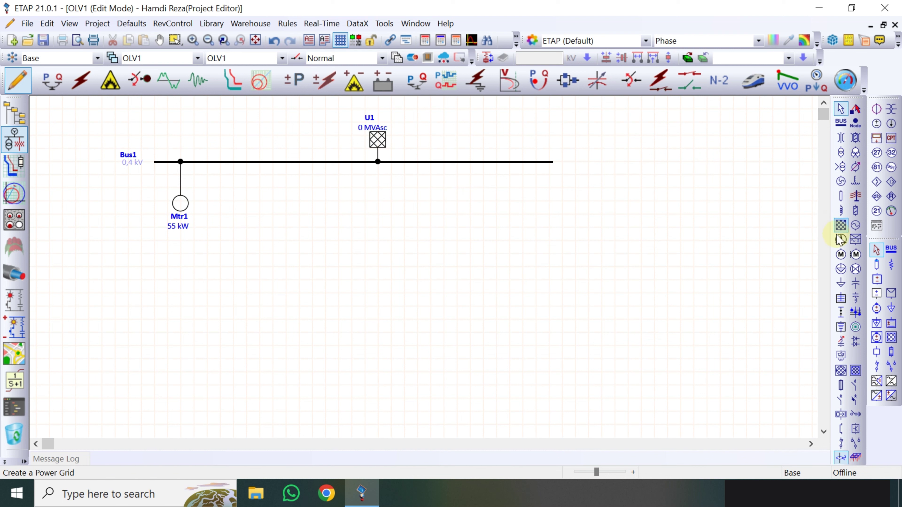
Step: Place a second induction motor to the right of Mtr1 and move Mtr1 four grid steps further below the bus
click(841, 254)
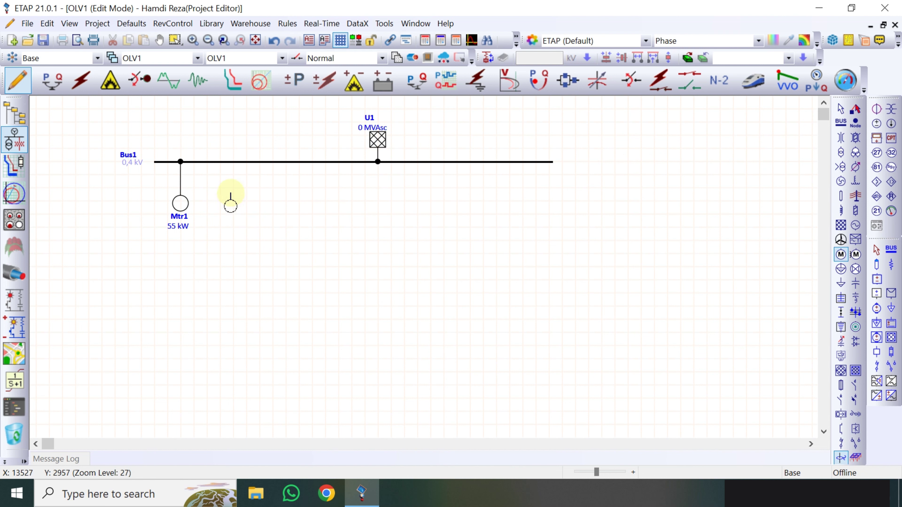
click(231, 203)
click(180, 203)
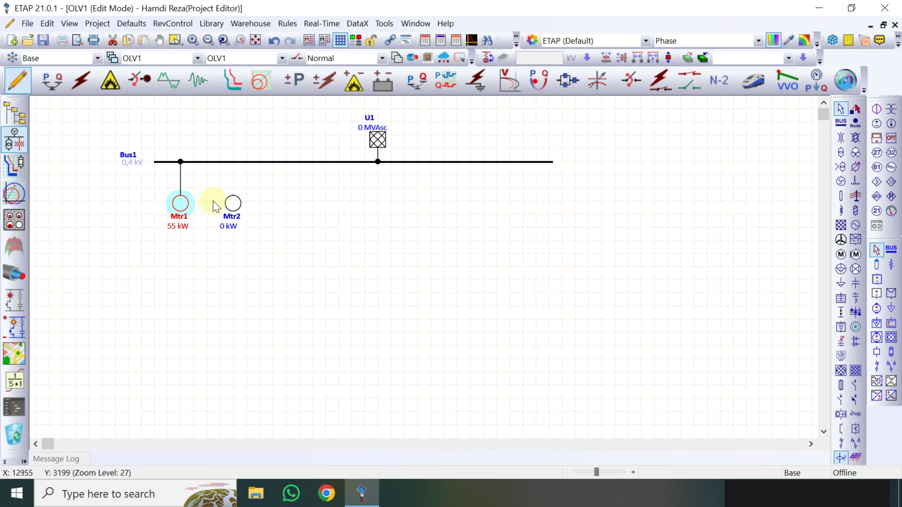
key(Down)
key(Down)
key(Down)
key(Down)
Step: Move the second motor further right and down until level with Mtr1, and connect it to Bus1
click(233, 204)
key(Right)
key(Right)
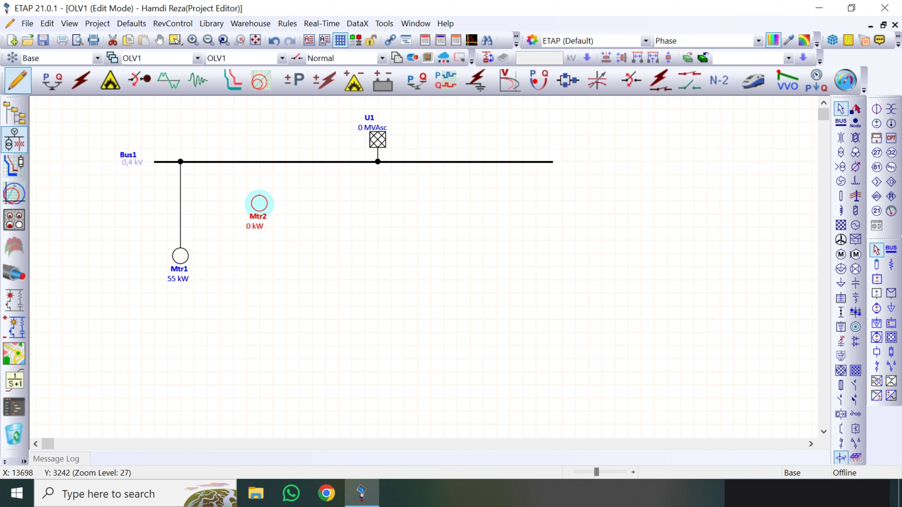
key(Down)
key(Down)
key(Down)
key(Down)
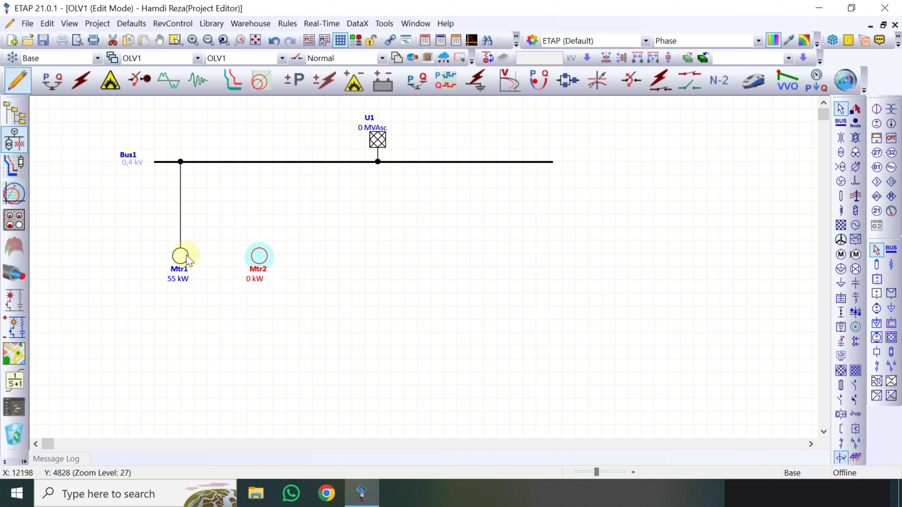
drag(259, 246, 261, 166)
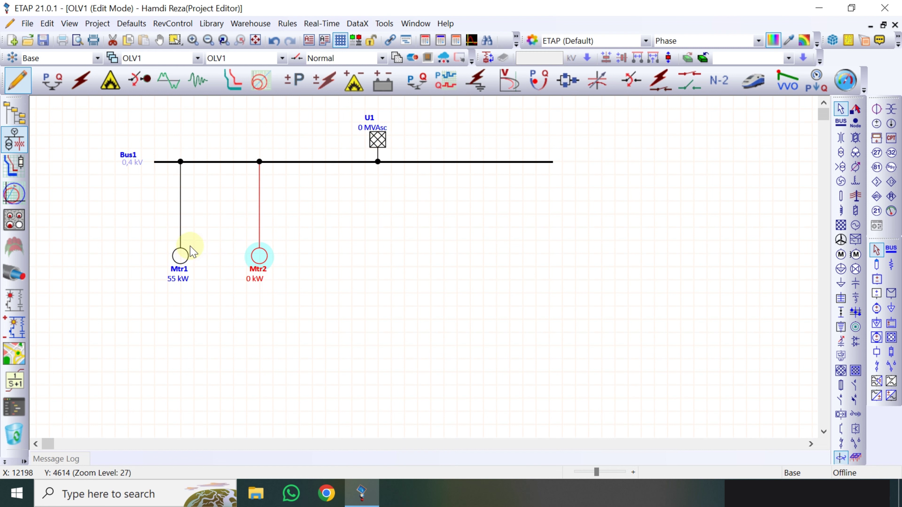
Step: Review the starting device types available for Mtr1 and leave its editor without changes
double_click(181, 255)
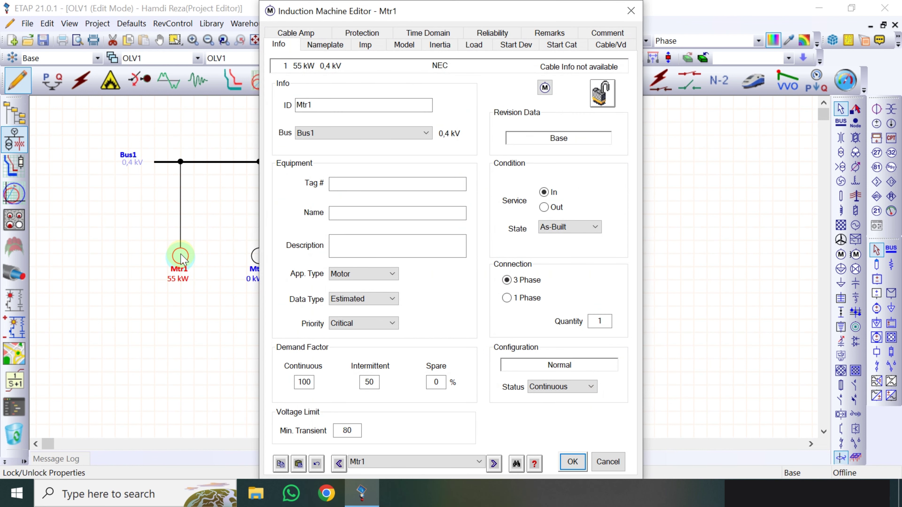
click(514, 46)
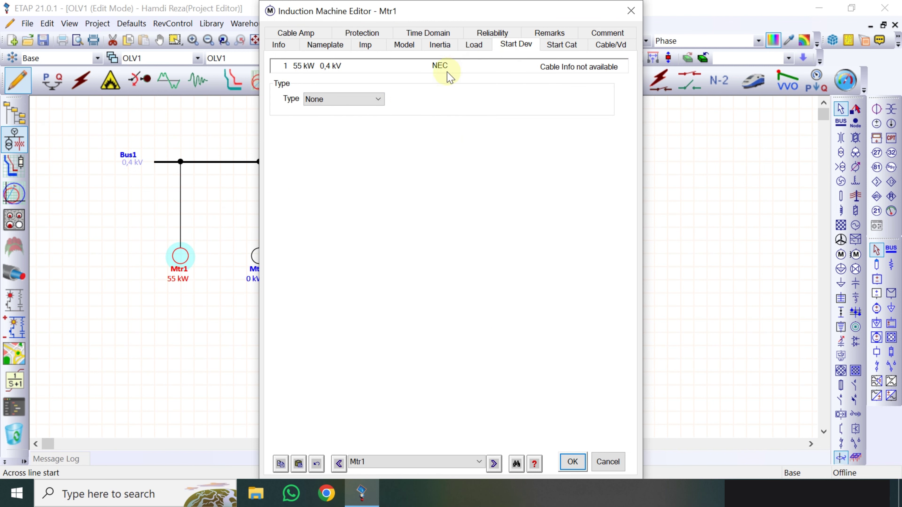
click(370, 105)
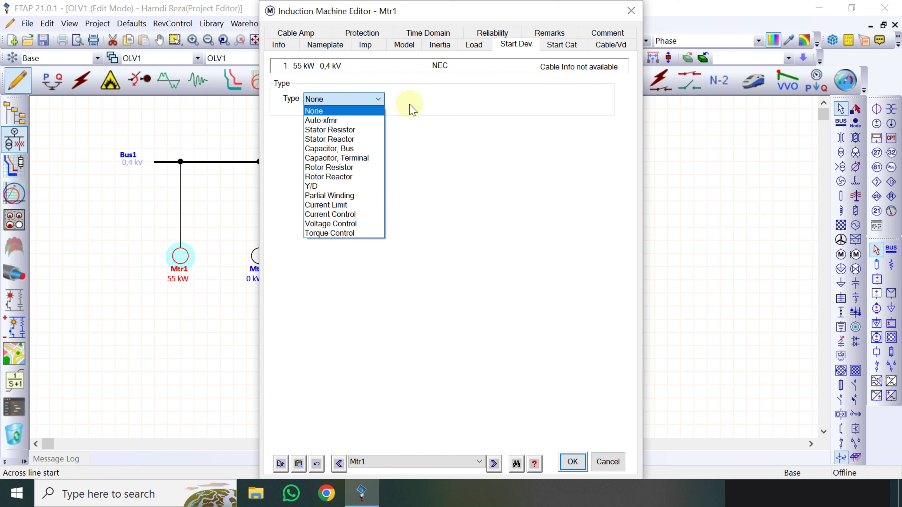
click(416, 104)
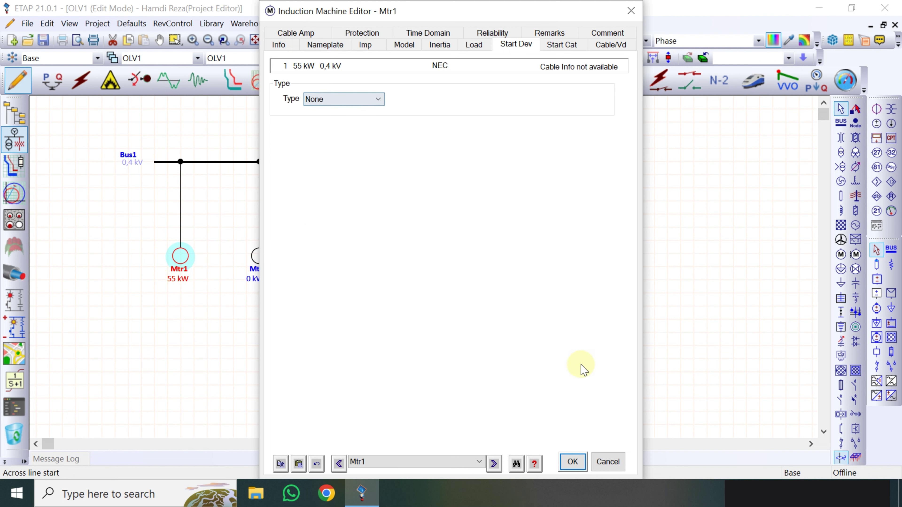
click(607, 462)
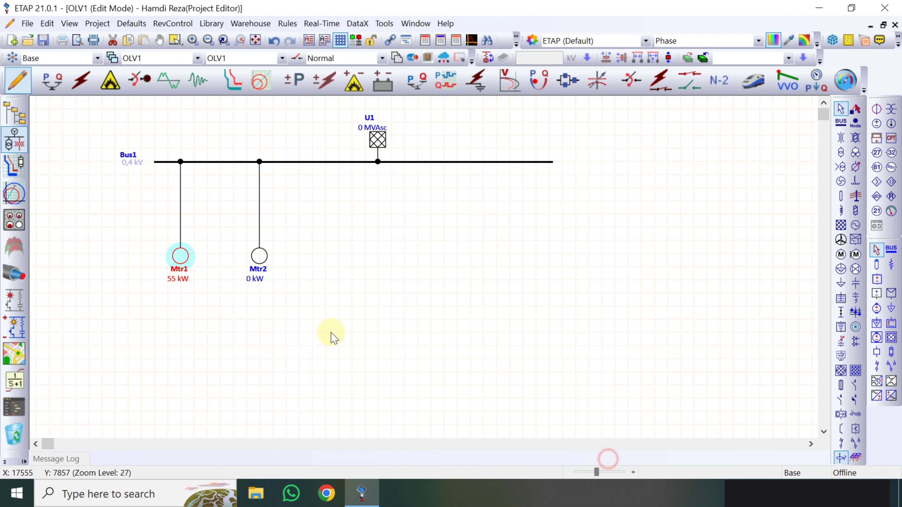
Step: Look through the starting device types offered for Mtr2 and leave its editor without changes
double_click(260, 256)
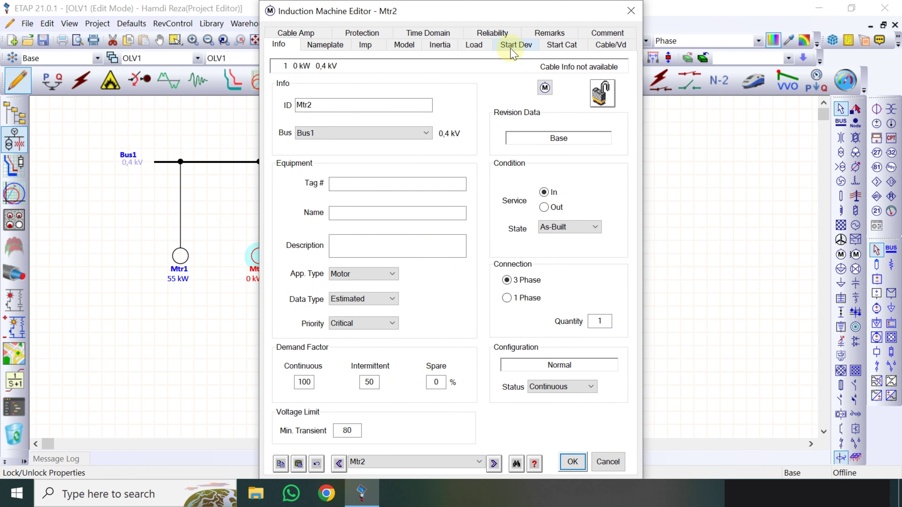
click(512, 55)
click(348, 101)
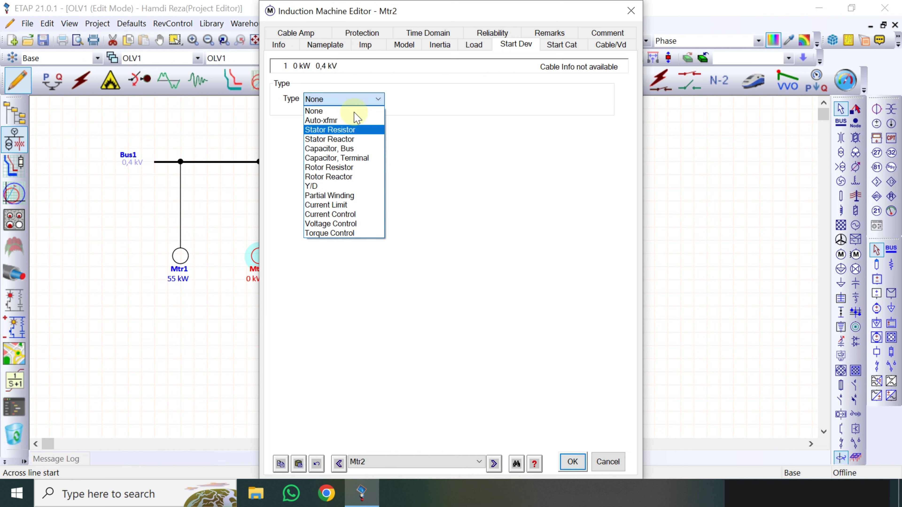
click(440, 234)
click(607, 462)
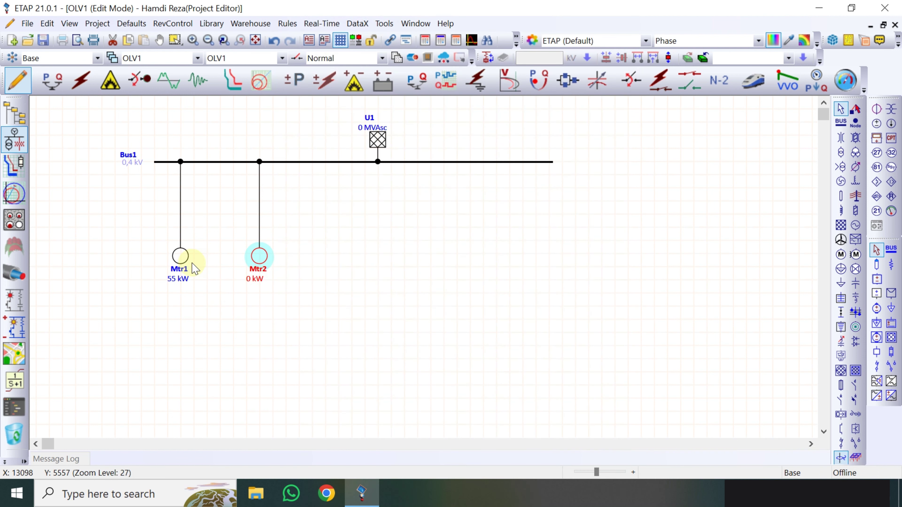
Step: Change the ID of the first motor to "Mtr1 (DOL)"
double_click(186, 267)
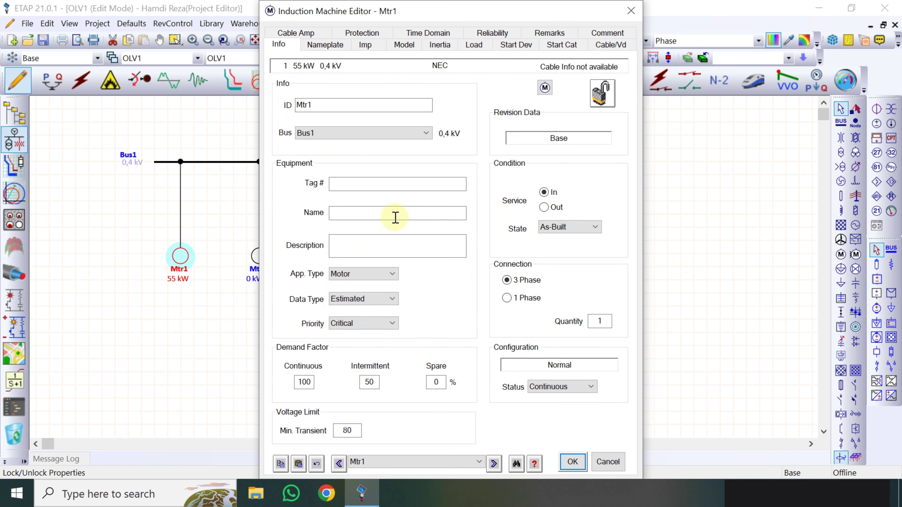
click(324, 106)
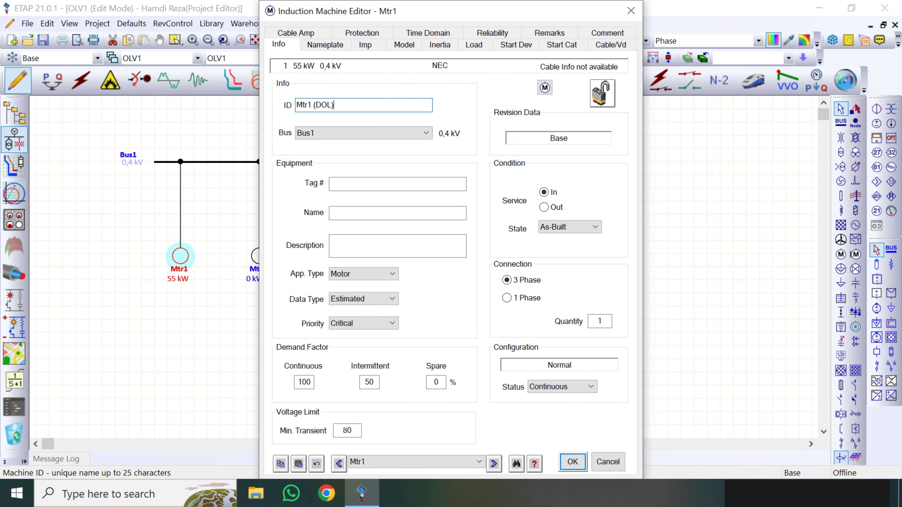
click(572, 462)
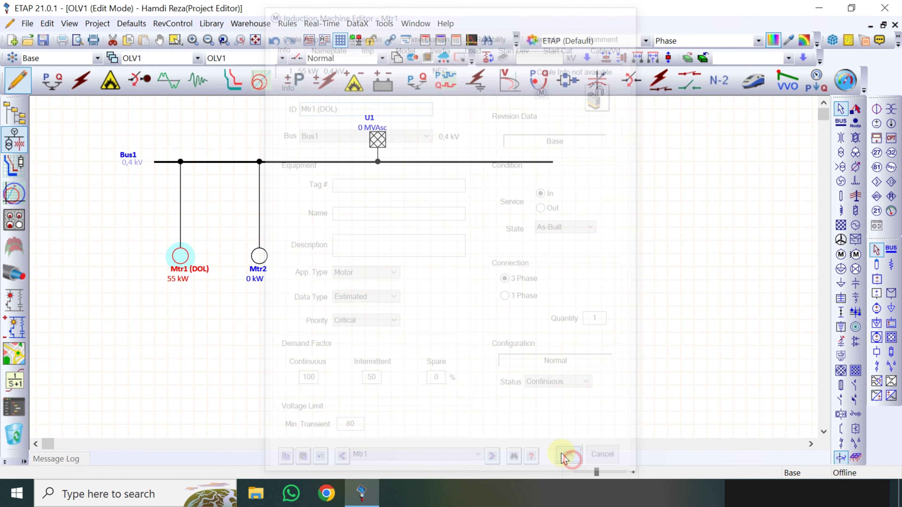
click(308, 317)
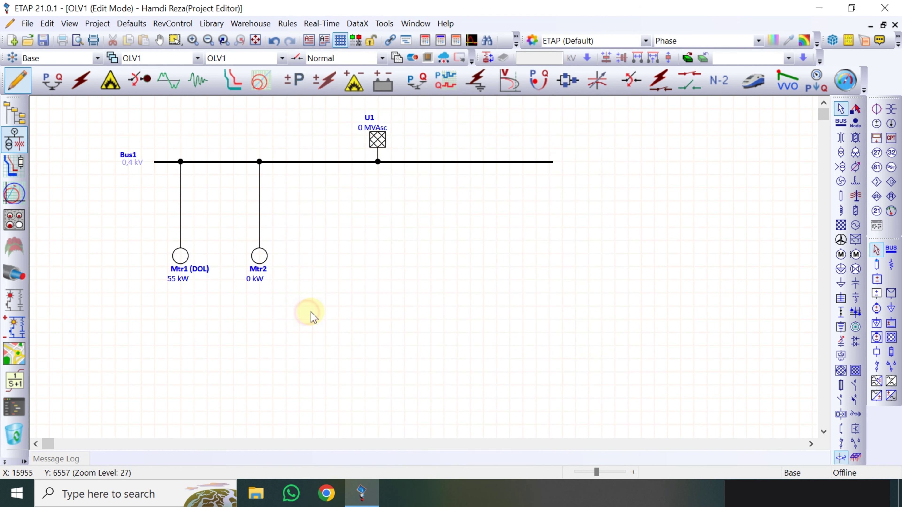
Step: Set the rated power of motor Mtr2 to 55 kW using the NEC typical nameplate data
double_click(261, 257)
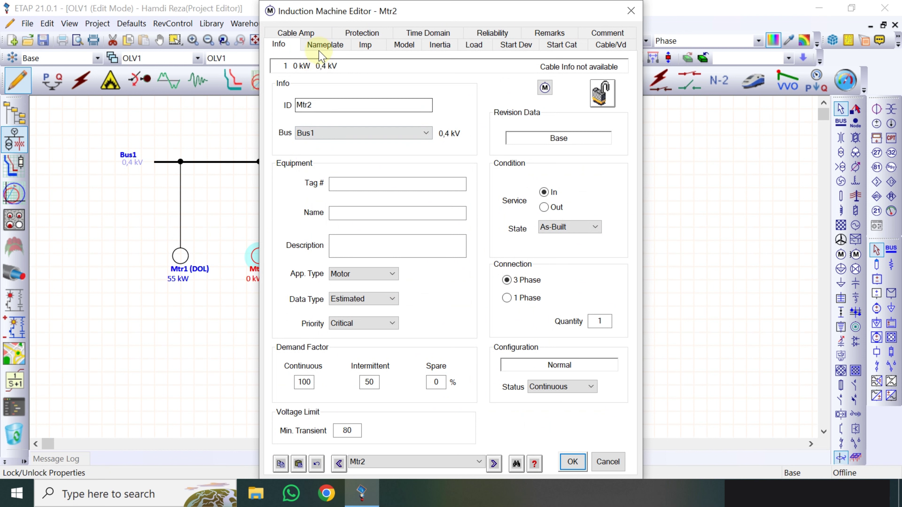
click(324, 45)
double_click(325, 118)
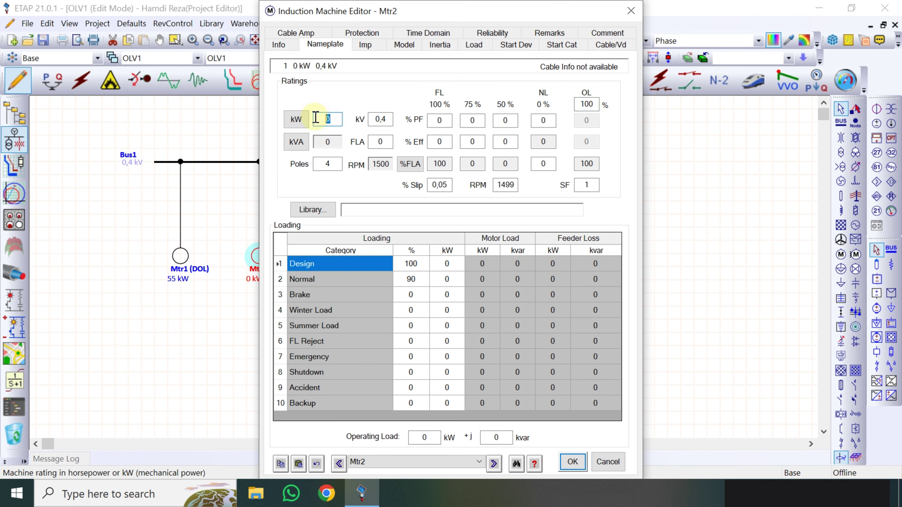
text(55)
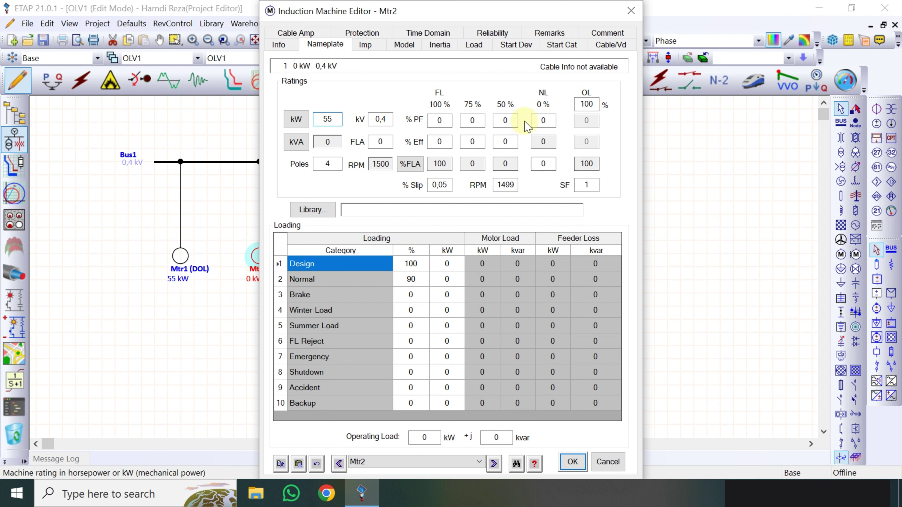
click(571, 462)
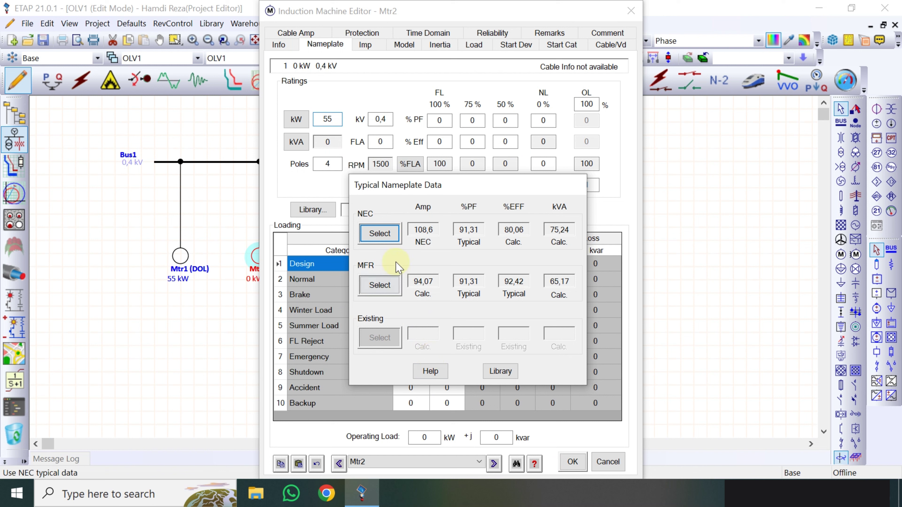
click(379, 233)
click(572, 461)
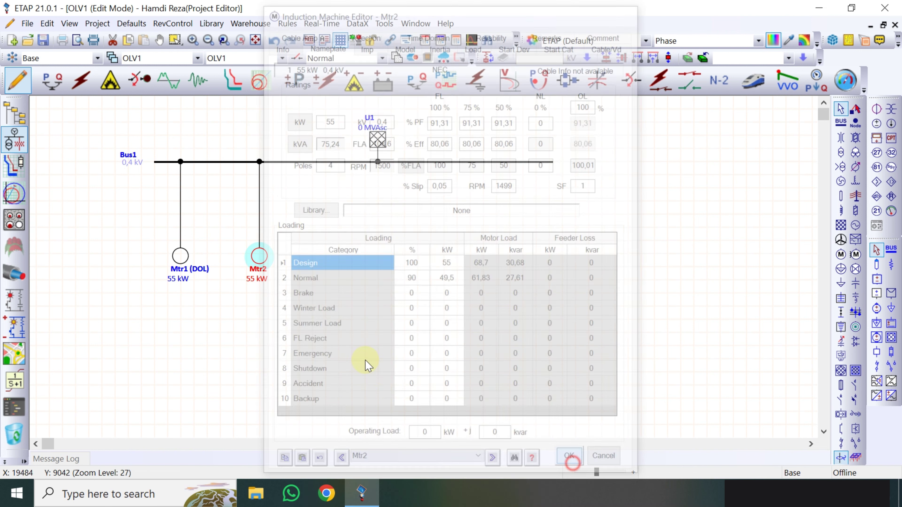
click(314, 246)
Step: Assign a Y/D starting device to Mtr2, keeping the default control scheme
click(261, 258)
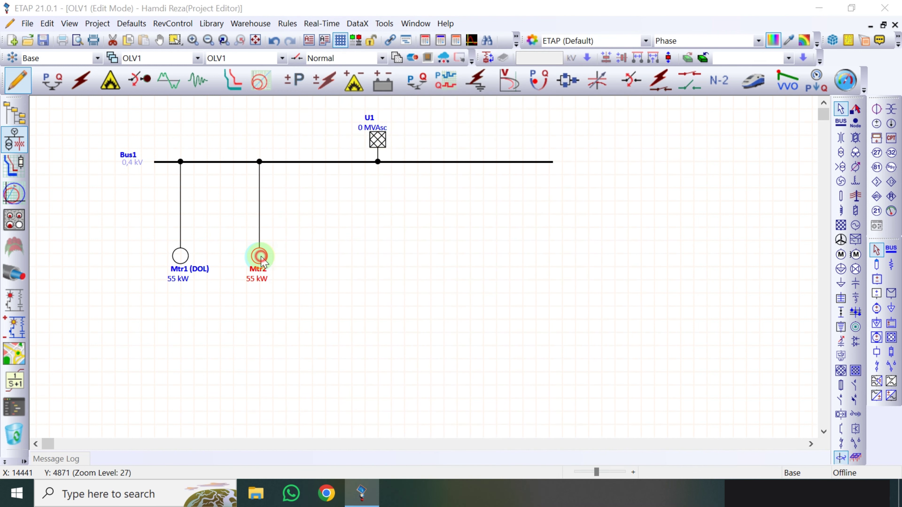
double_click(261, 258)
click(505, 45)
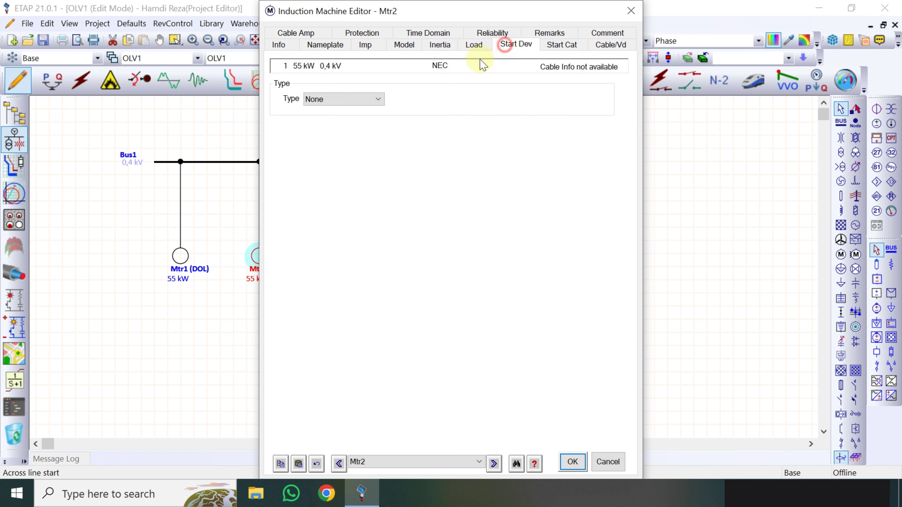
click(344, 100)
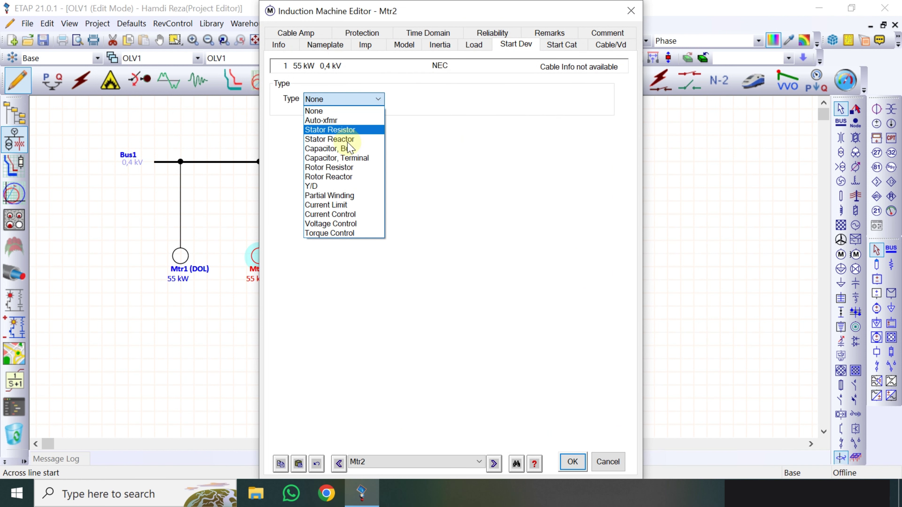
click(313, 187)
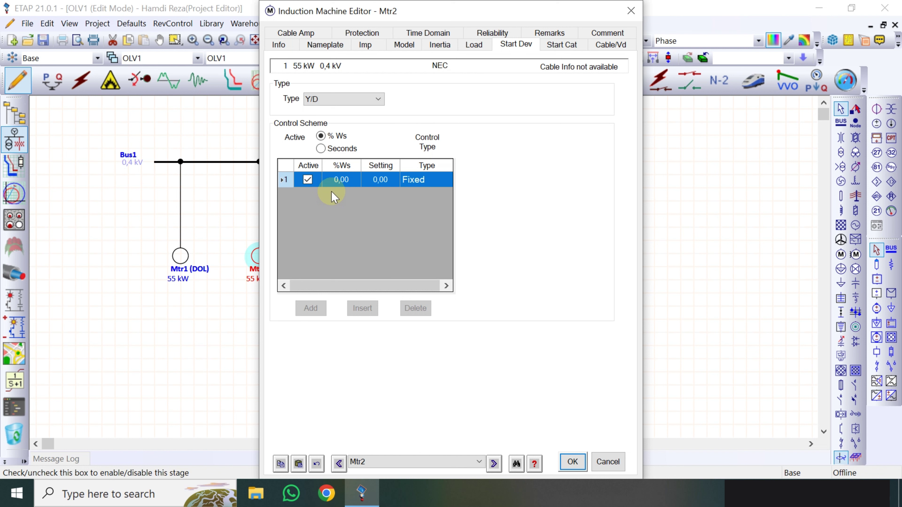
click(573, 461)
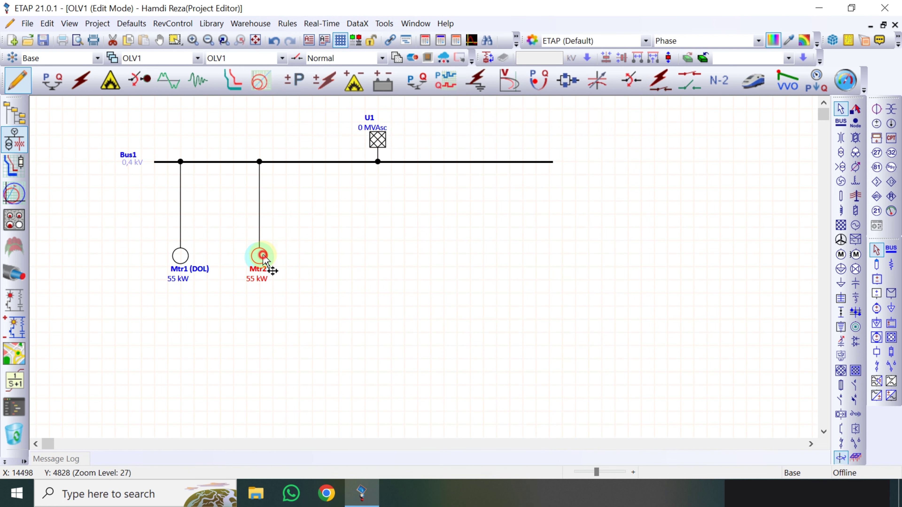
Step: Change the ID of motor Mtr2 to "Mtr2 (Y-D)"
double_click(262, 256)
click(323, 104)
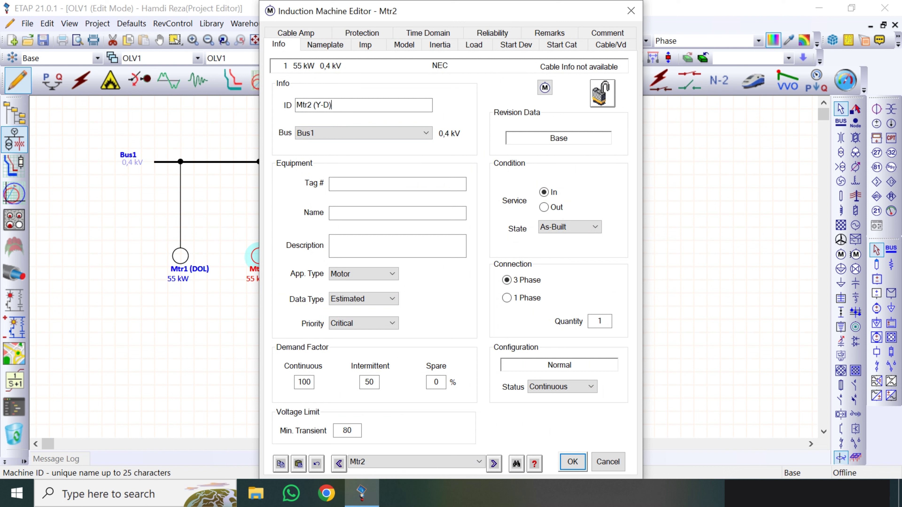
click(573, 461)
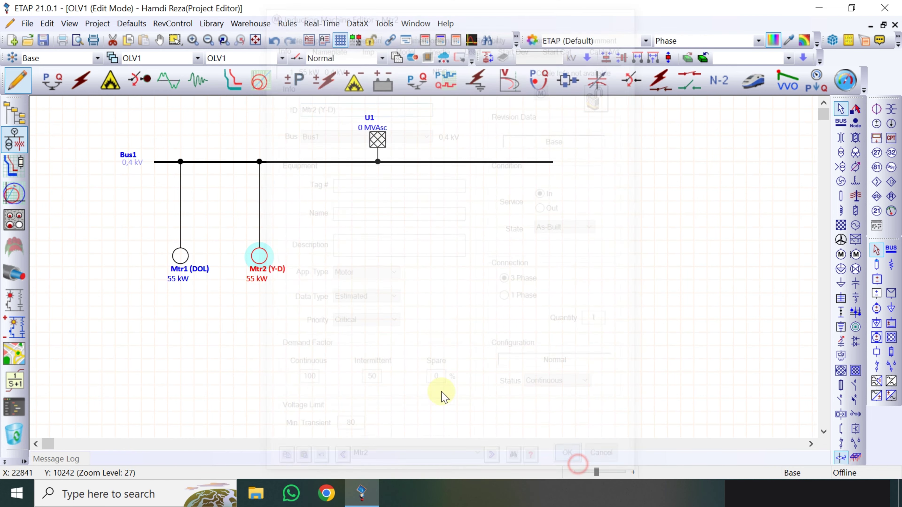
Step: Shift the ID labels of Mtr1 (DOL) and Mtr2 (Y-D) so they sit centred beneath their motor symbols
click(180, 276)
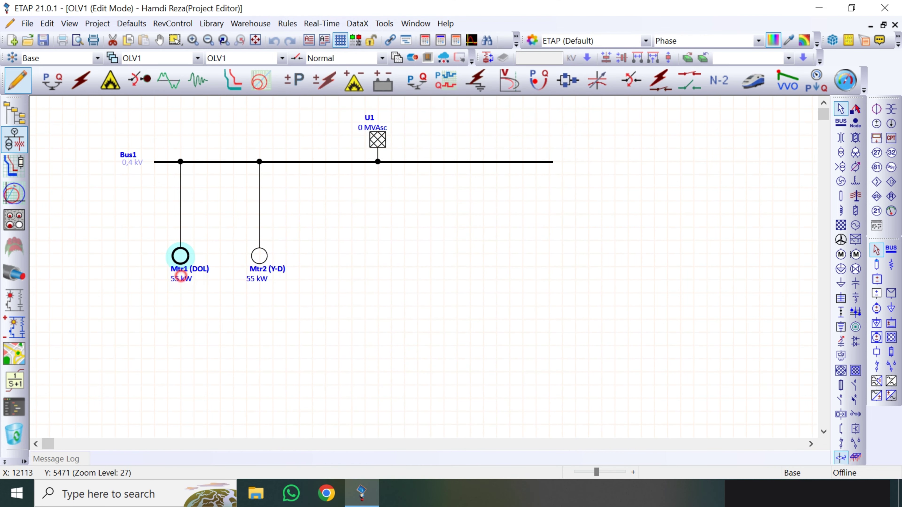
drag(203, 270, 195, 270)
click(215, 252)
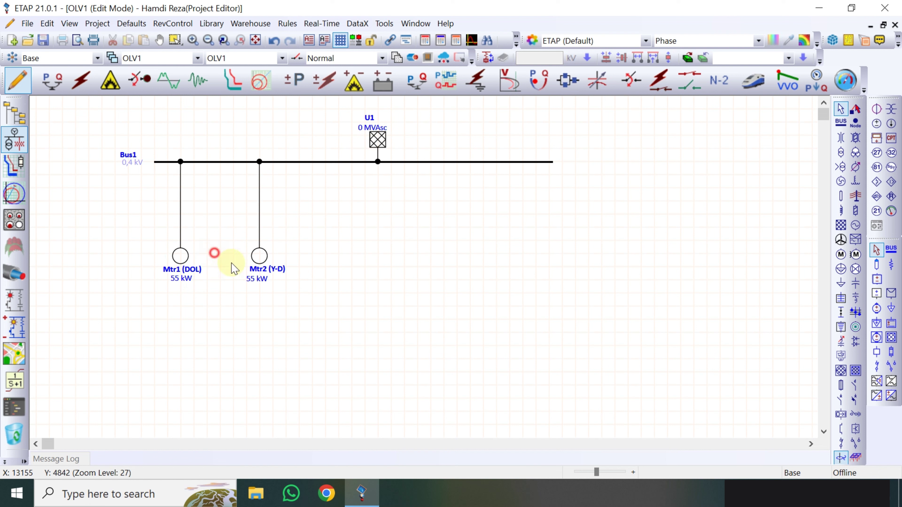
drag(277, 273, 271, 273)
click(267, 275)
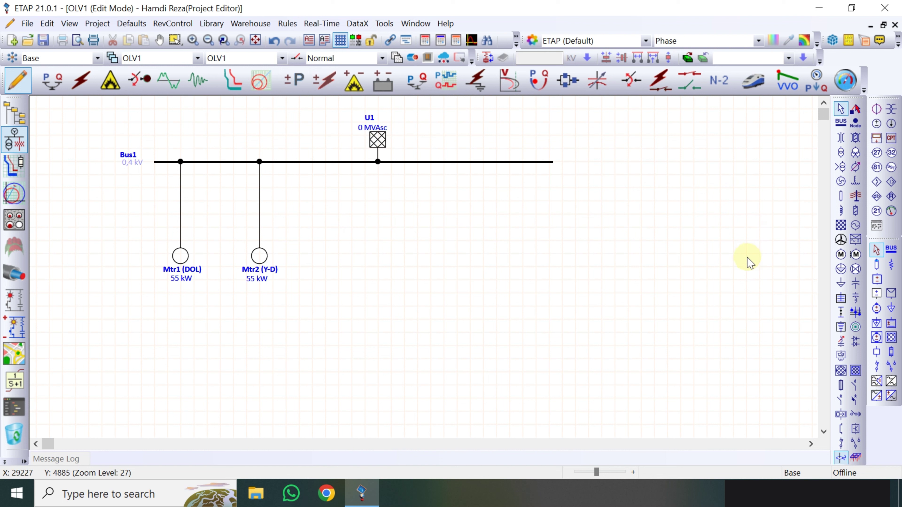
Step: Place a third induction motor beside Mtr2 (Y-D), level with the other two motors
click(840, 254)
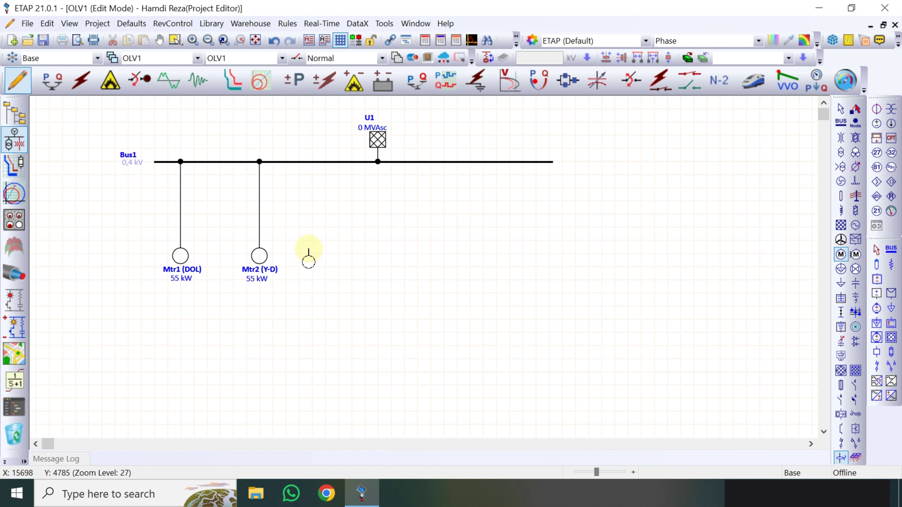
click(338, 244)
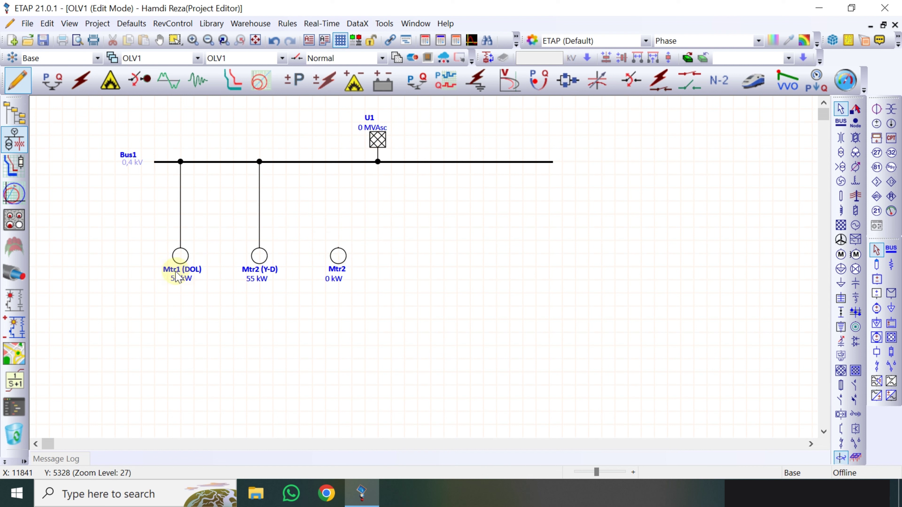
Step: Shorten the ID of the first motor to "M1 (DOL)"
double_click(182, 256)
click(302, 104)
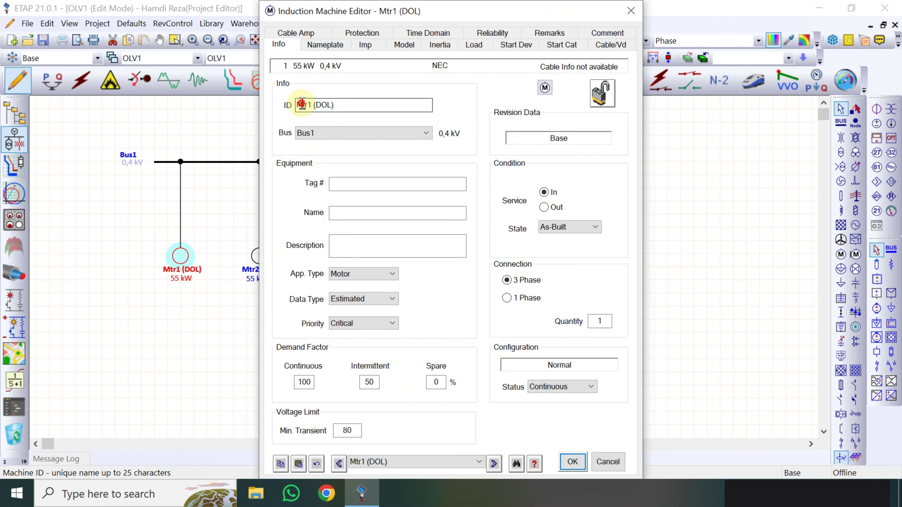
double_click(302, 104)
text(M)
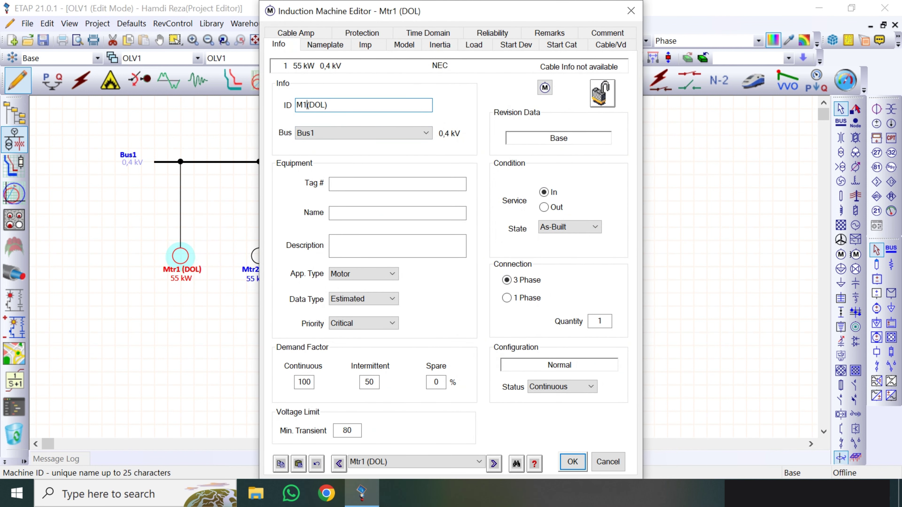
text(1)
key(Return)
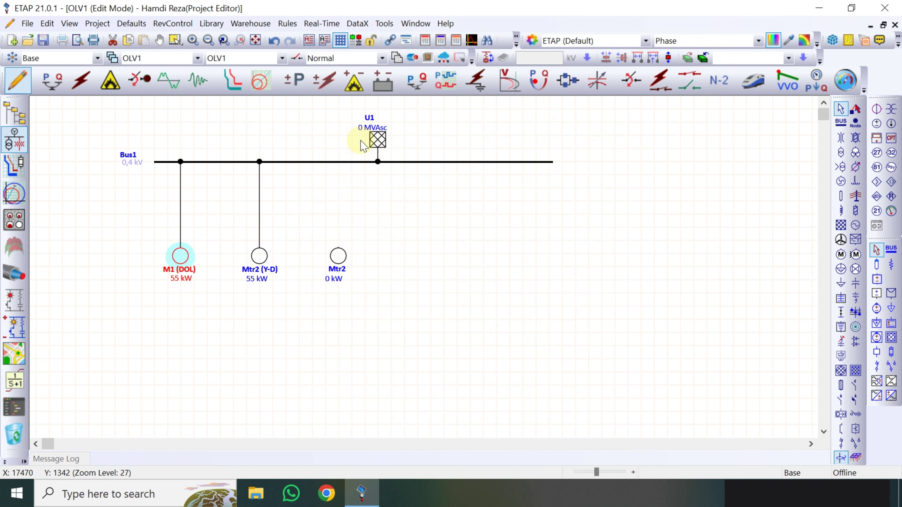
Step: Shorten the ID of the second motor to "M2 (Y-D)"
click(261, 256)
double_click(266, 259)
double_click(304, 104)
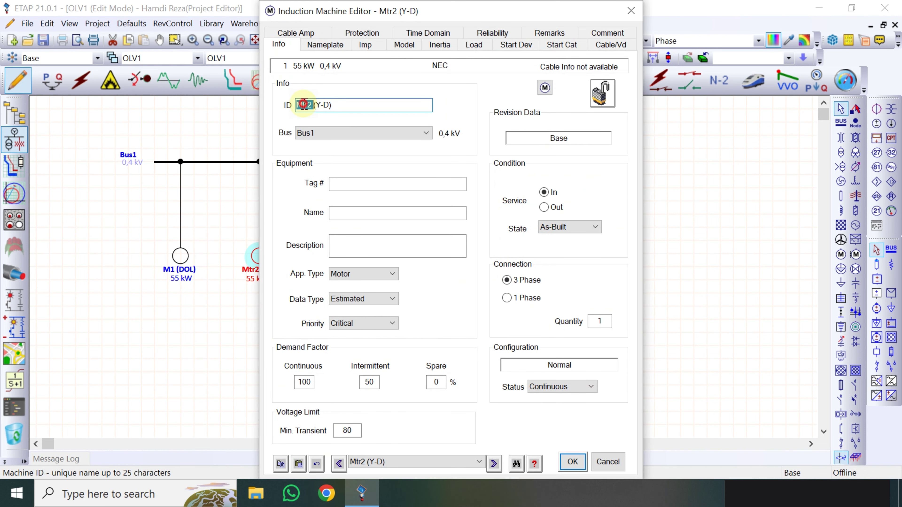
text(M)
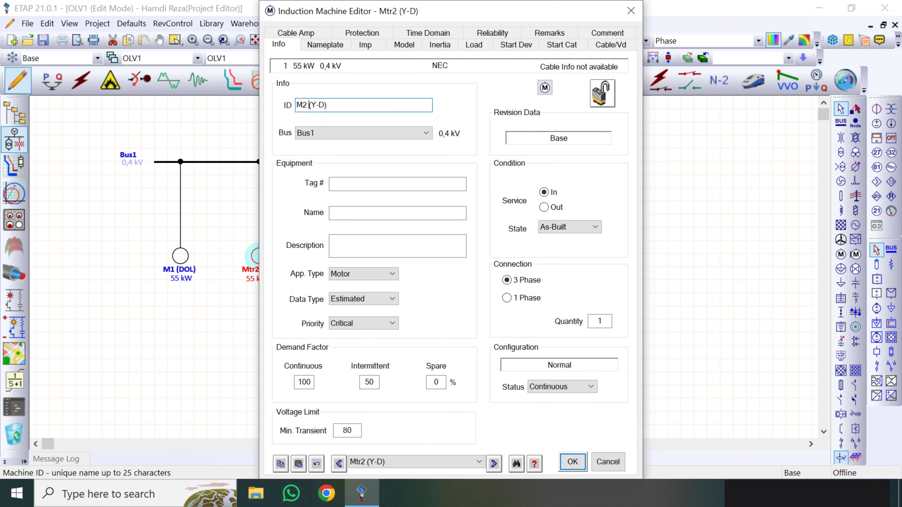
text(2)
key(Return)
Step: Begin the third motor's ID with "M3 -" and set its starting device type to Stator Resistor
click(339, 257)
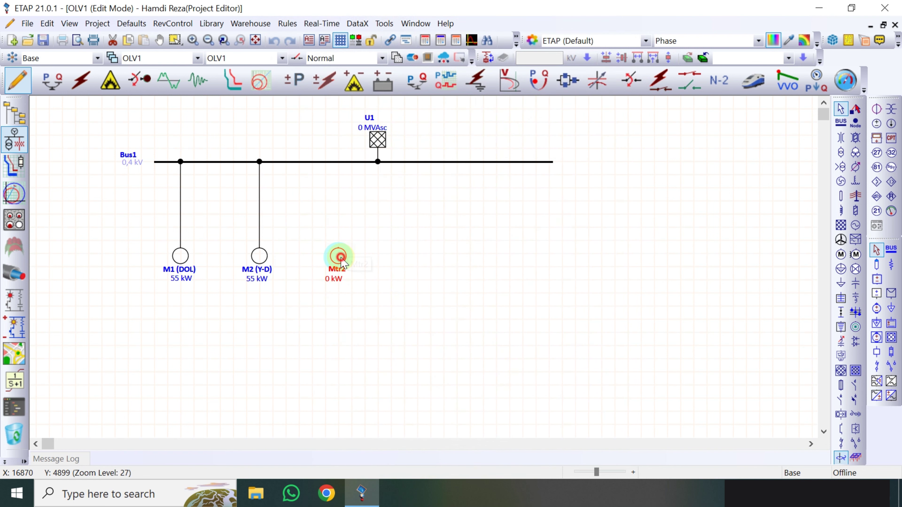
double_click(339, 258)
click(333, 104)
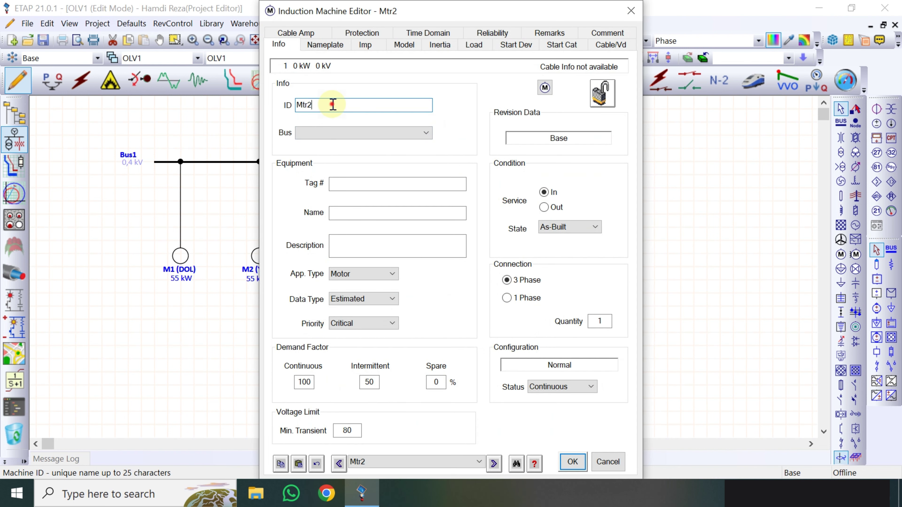
text(M3 -)
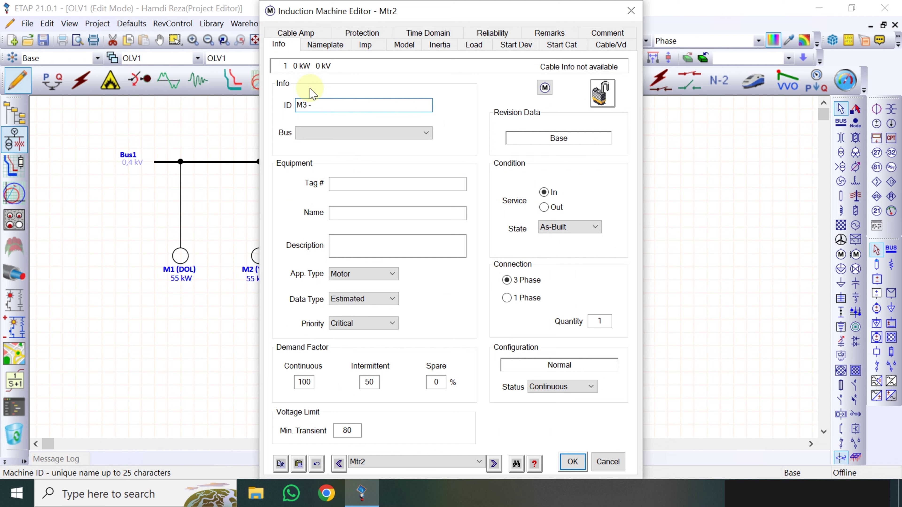
click(515, 44)
click(364, 100)
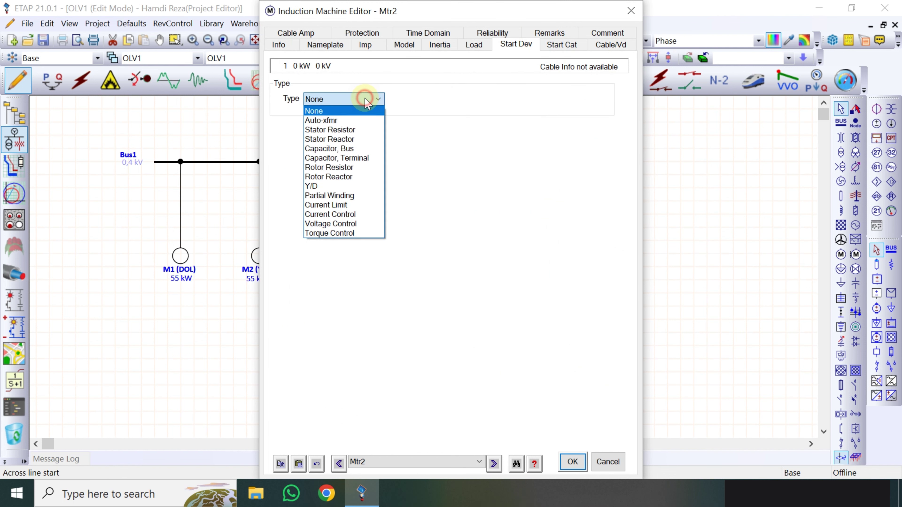
click(334, 132)
Step: Set the third motor's rated power to 55 kW in its nameplate data
click(309, 47)
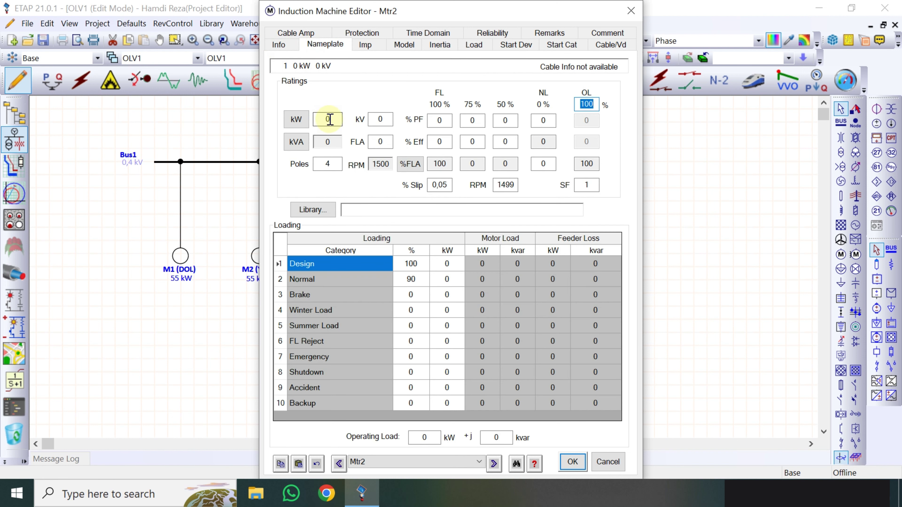
click(330, 119)
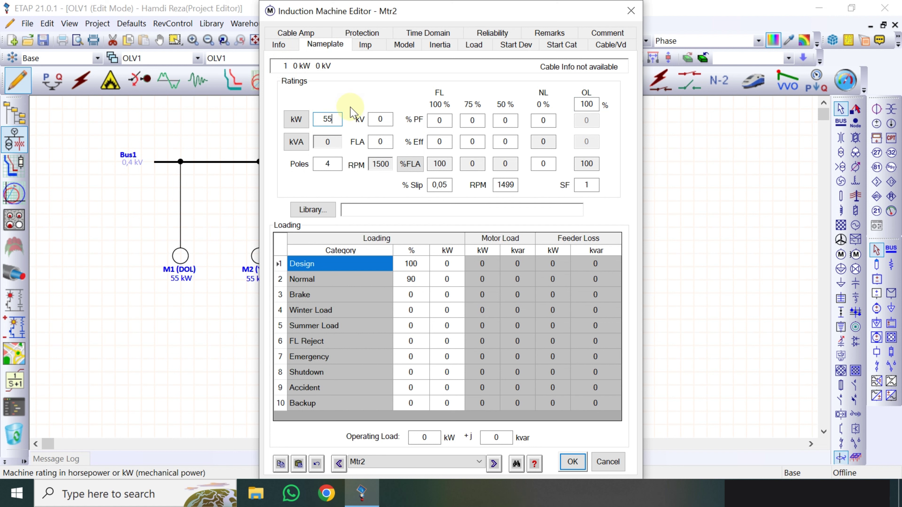
click(289, 46)
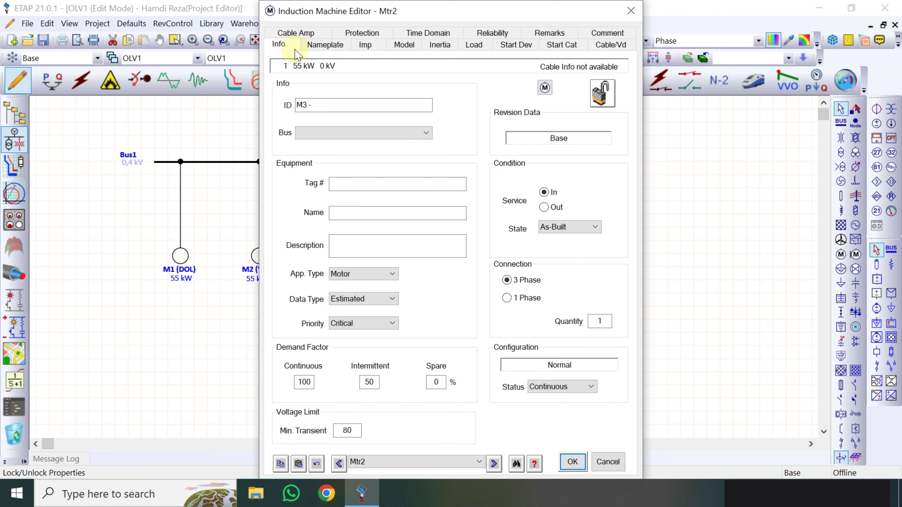
click(321, 44)
click(346, 94)
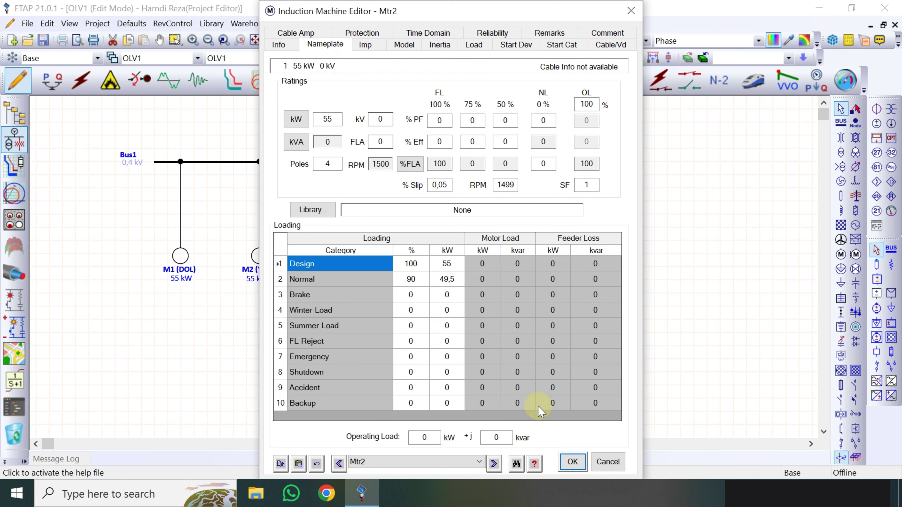
Step: Complete the third motor's ID as "M3 - Stator Resistor" and connect the motor to Bus1
click(284, 46)
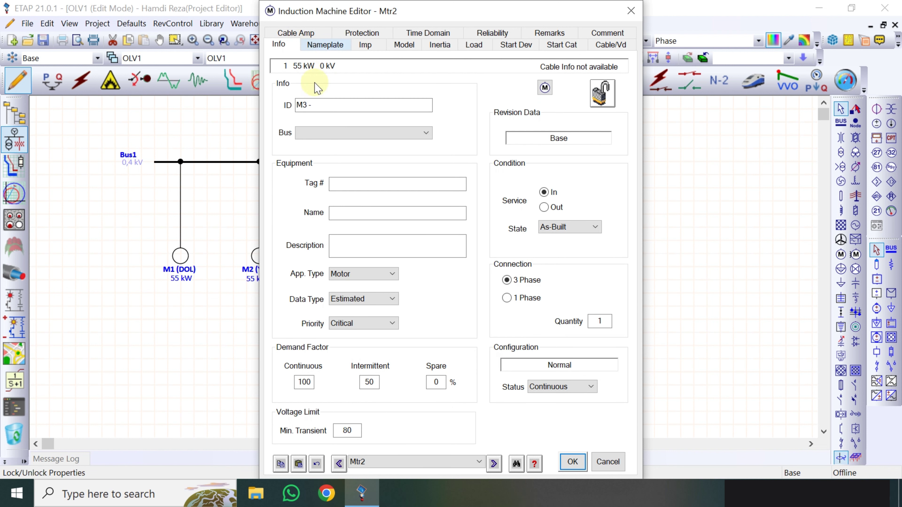
click(331, 104)
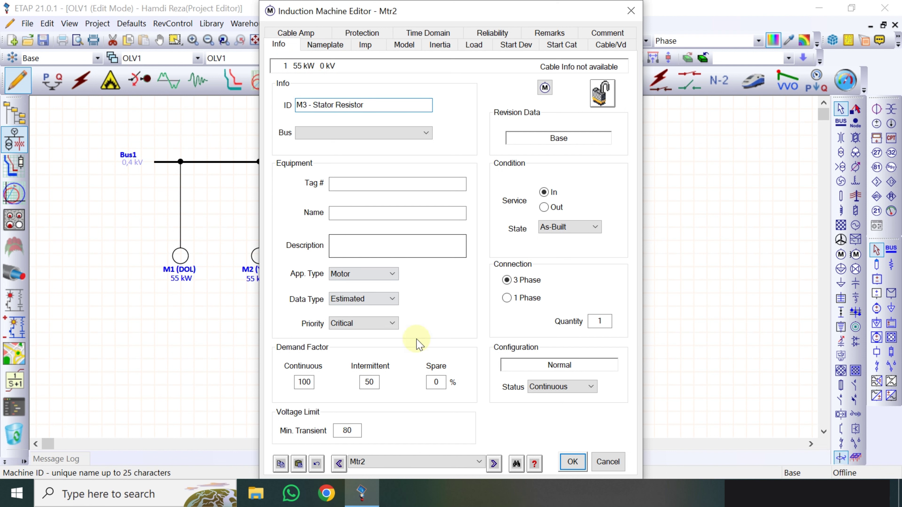
click(572, 461)
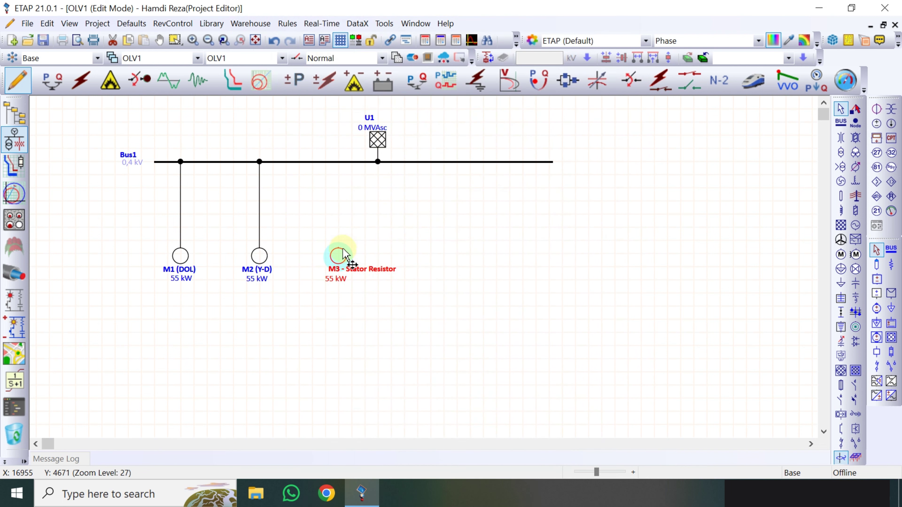
drag(338, 248, 338, 165)
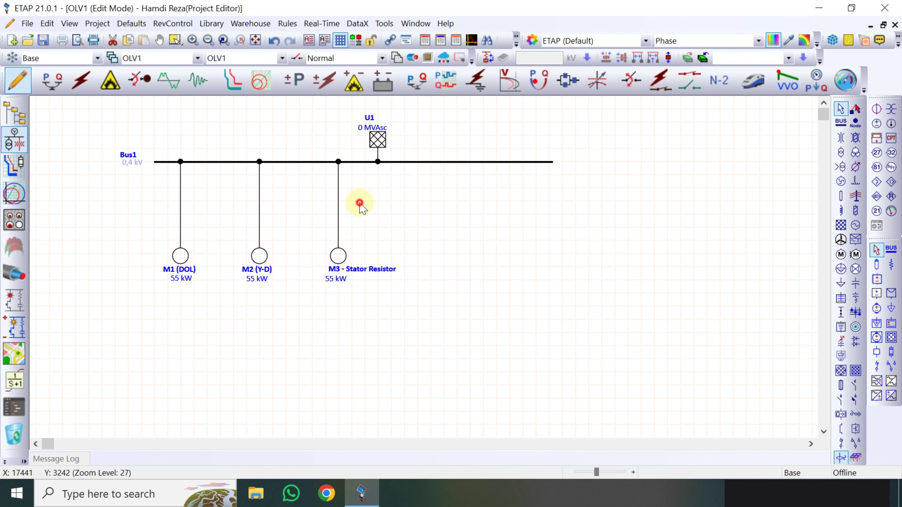
Step: Check the rated voltage and the other nameplate ratings of motor M3 - Stator Resistor
double_click(339, 253)
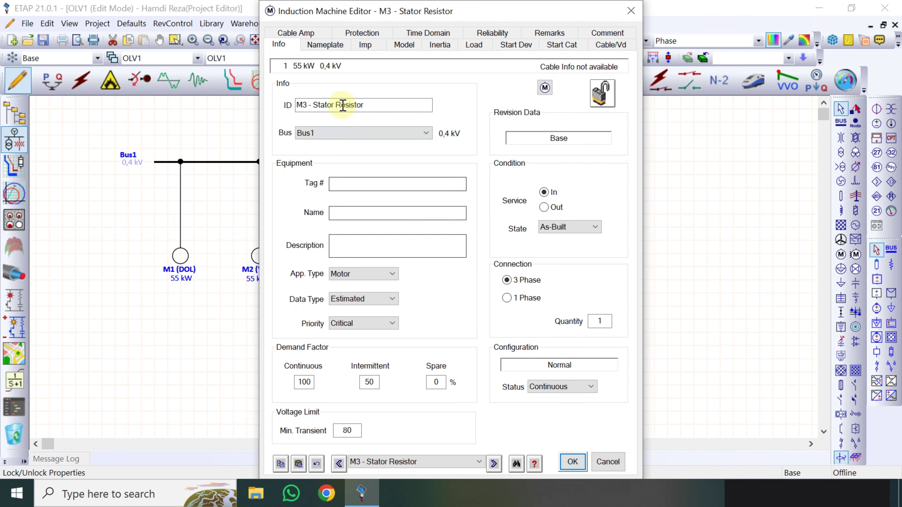
click(324, 44)
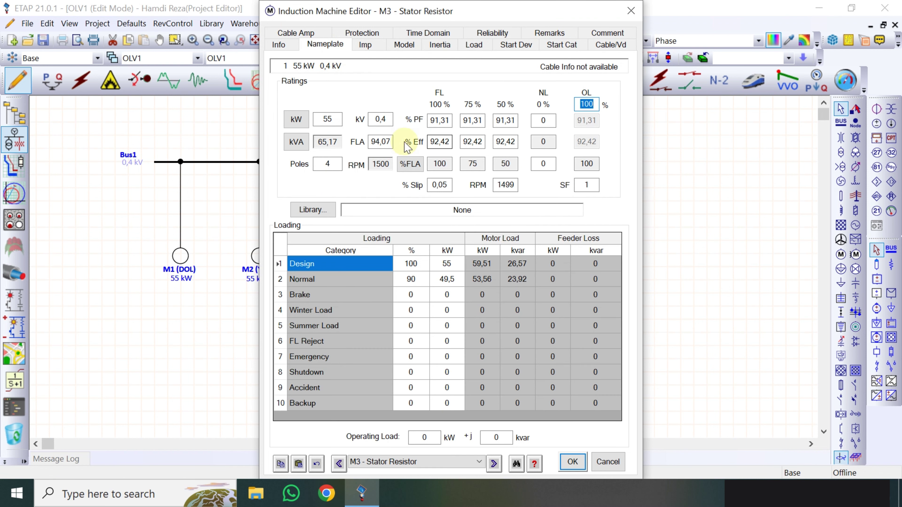
drag(378, 119, 391, 119)
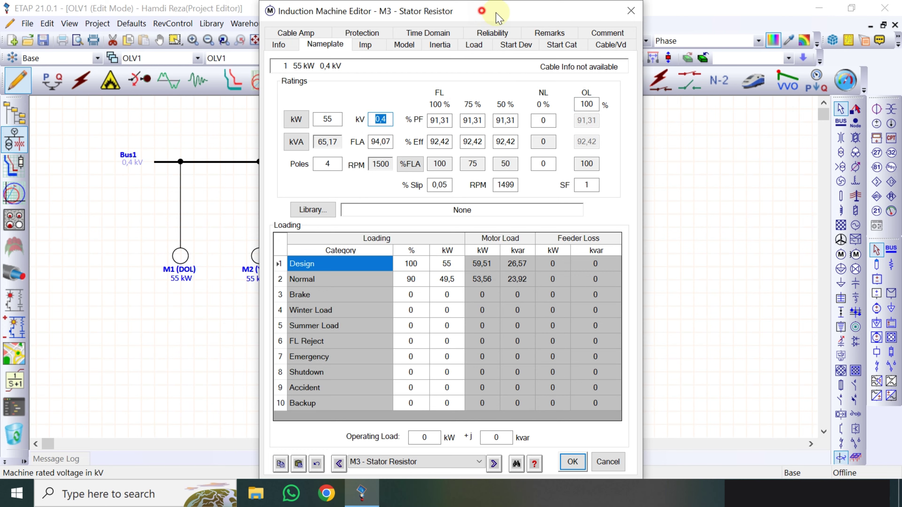
drag(486, 12, 648, 27)
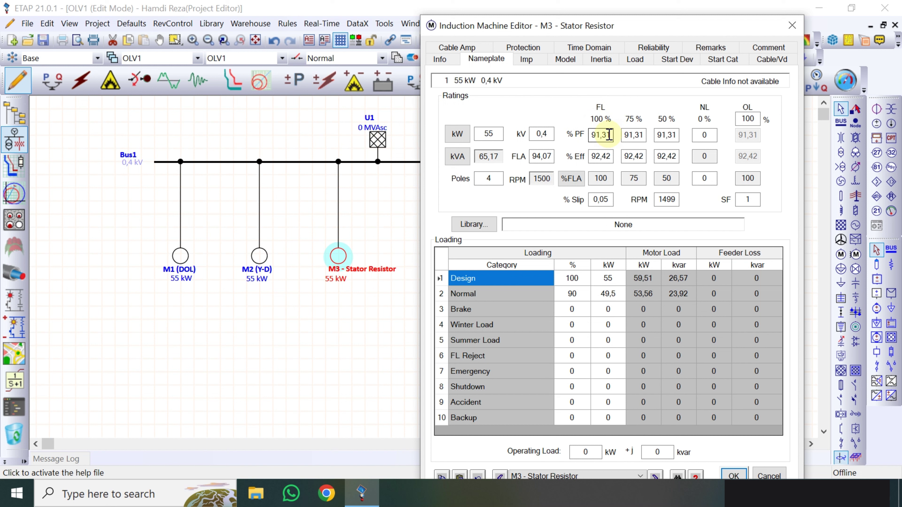
click(733, 474)
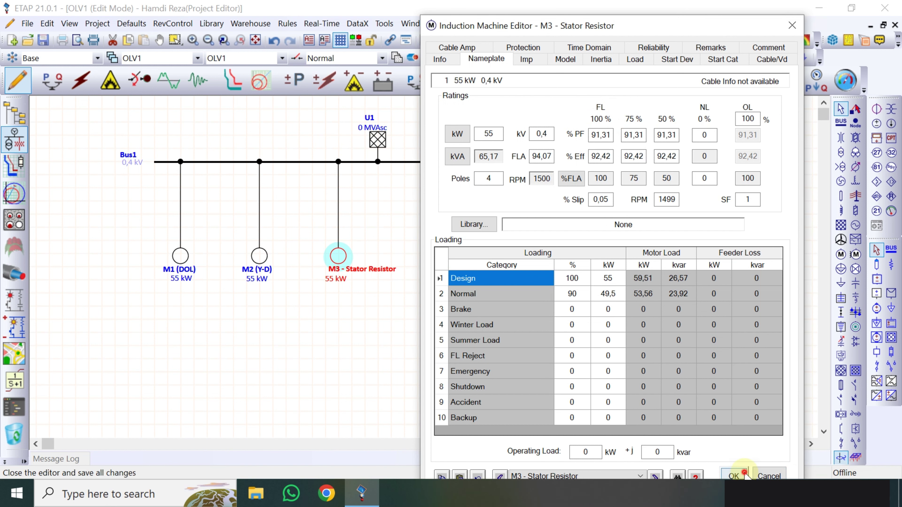
click(734, 474)
Step: Centre the ID and power rating labels of M3 - Stator Resistor beneath its symbol
drag(384, 269, 377, 270)
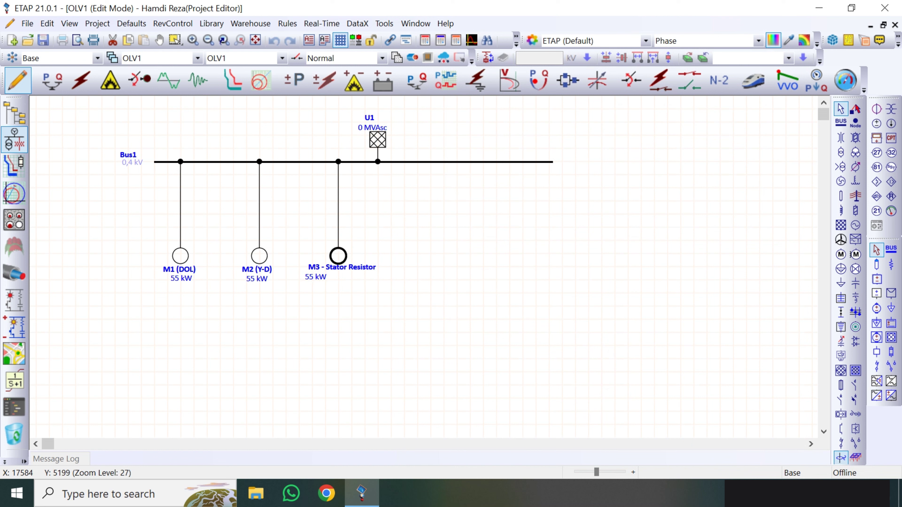
click(356, 287)
click(315, 278)
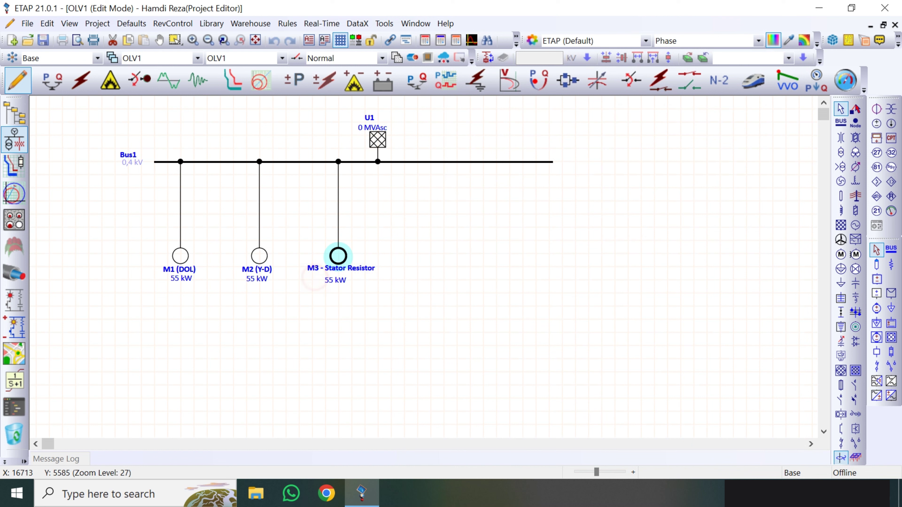
click(405, 281)
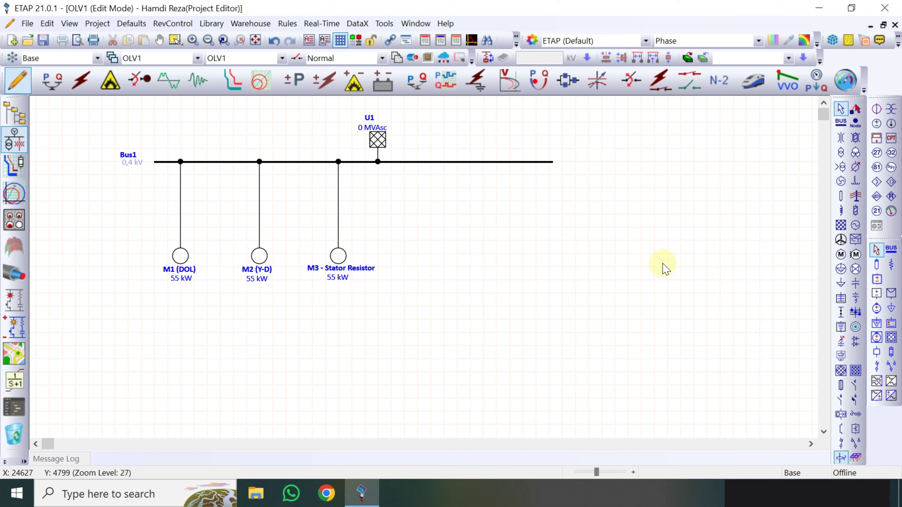
Step: Place a fourth induction motor beside M3 - Stator Resistor and shorten Bus1 so it ends just past the new motor
click(841, 255)
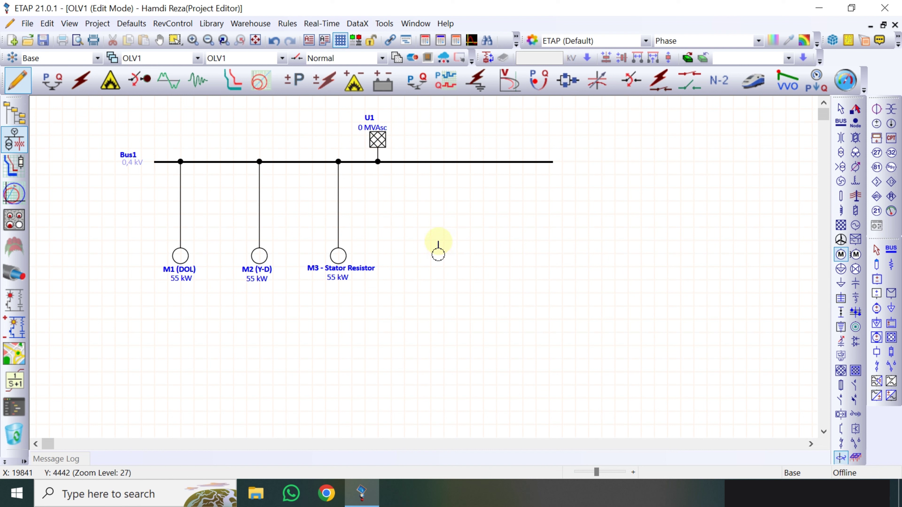
click(435, 249)
click(509, 162)
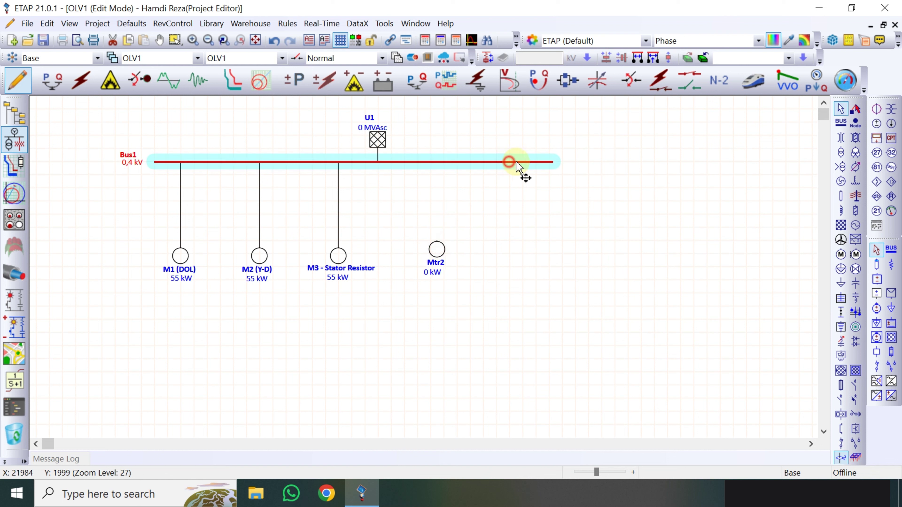
drag(552, 160, 474, 161)
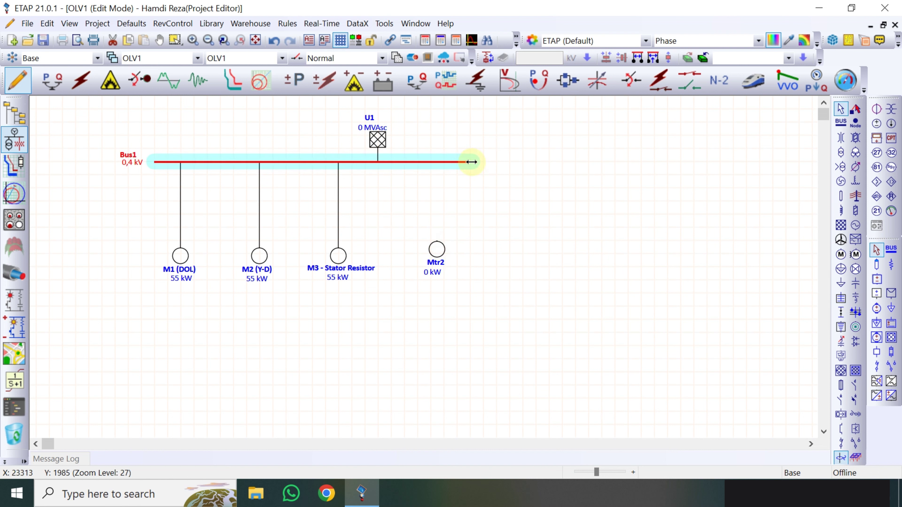
Step: Connect the fourth motor to Bus1 and change the third motor's ID to "M3 (Stator Resistor)"
click(484, 182)
drag(437, 241, 437, 162)
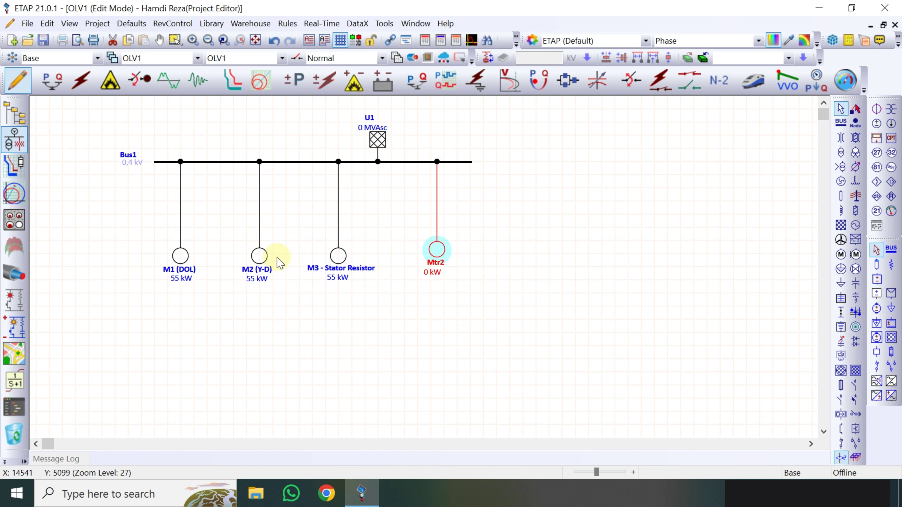
double_click(338, 255)
click(314, 106)
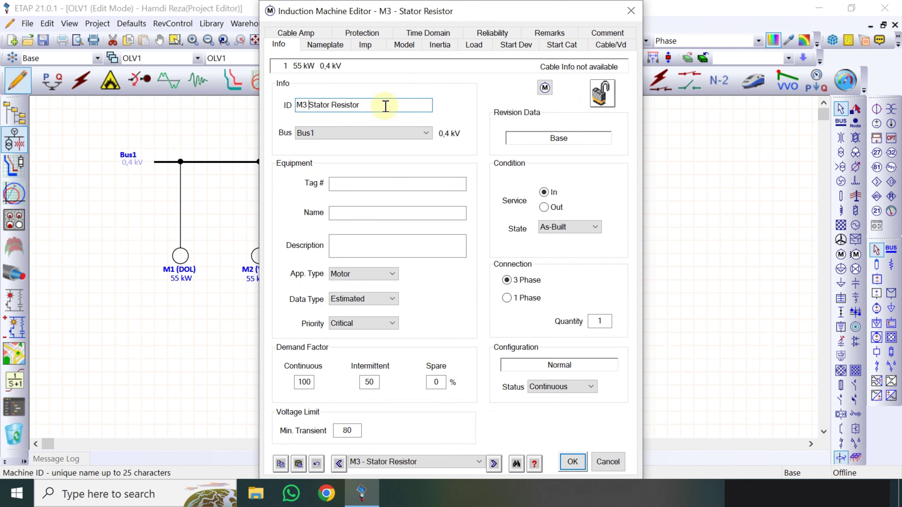
text(()
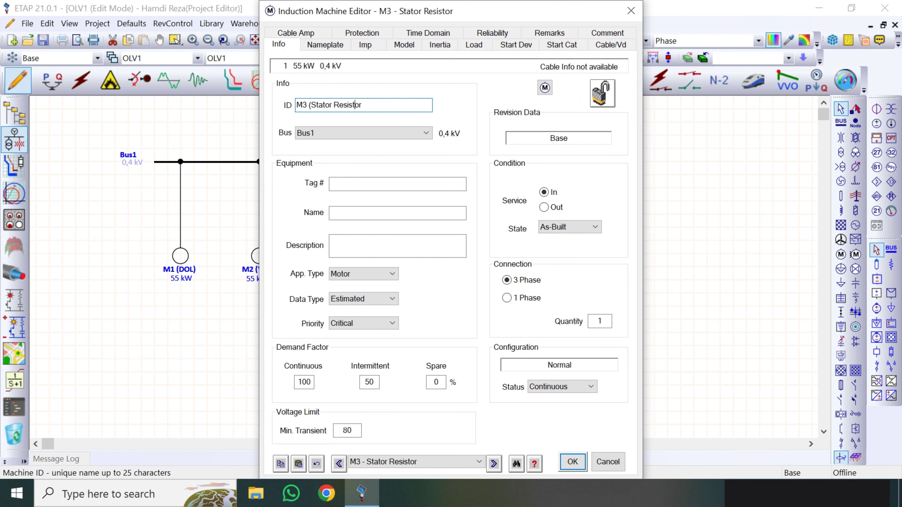
text())
click(572, 461)
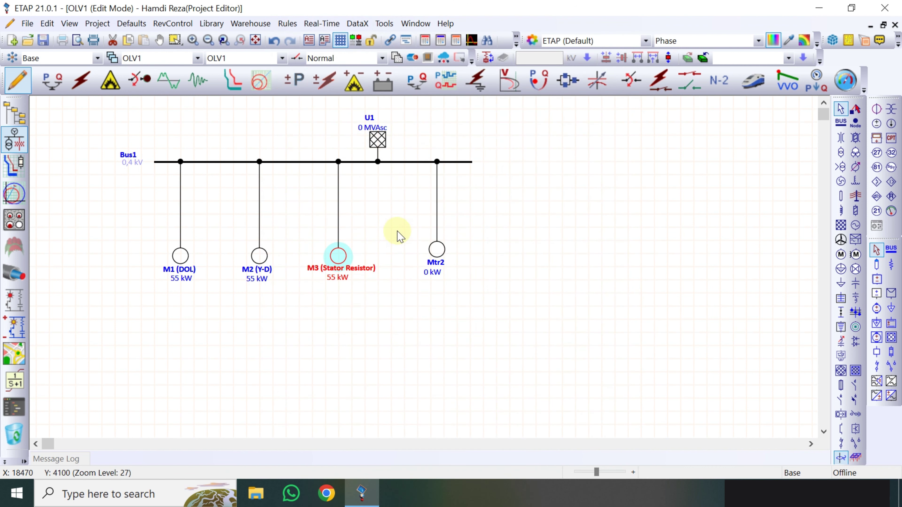
click(402, 214)
Step: Set the fourth motor's starting device type to Voltage Control
double_click(439, 251)
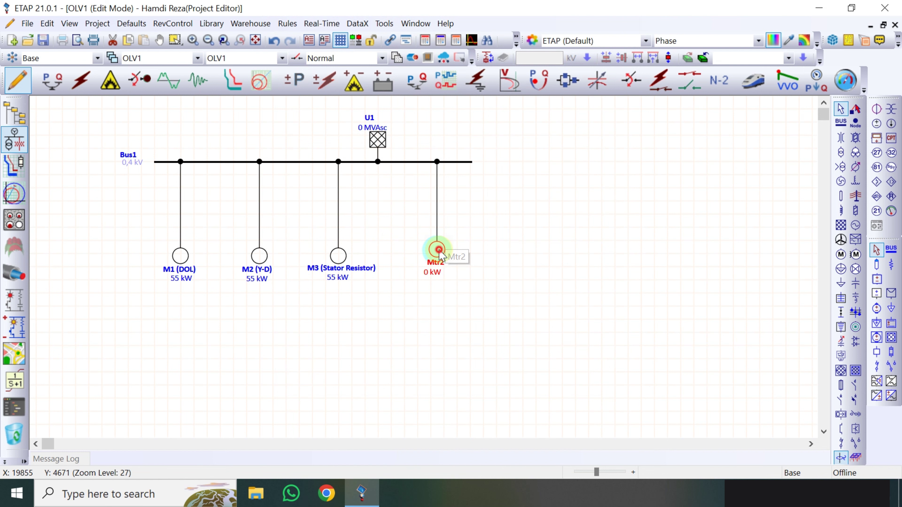
click(557, 47)
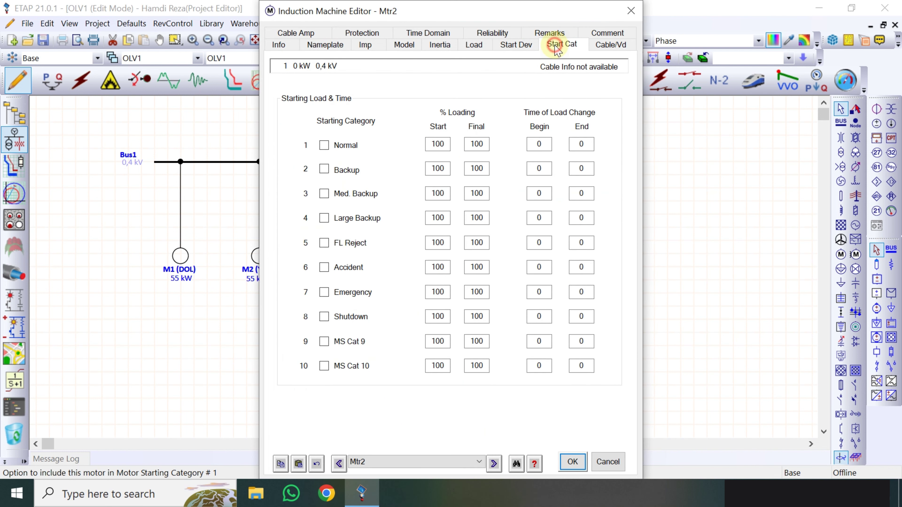
click(516, 46)
click(377, 98)
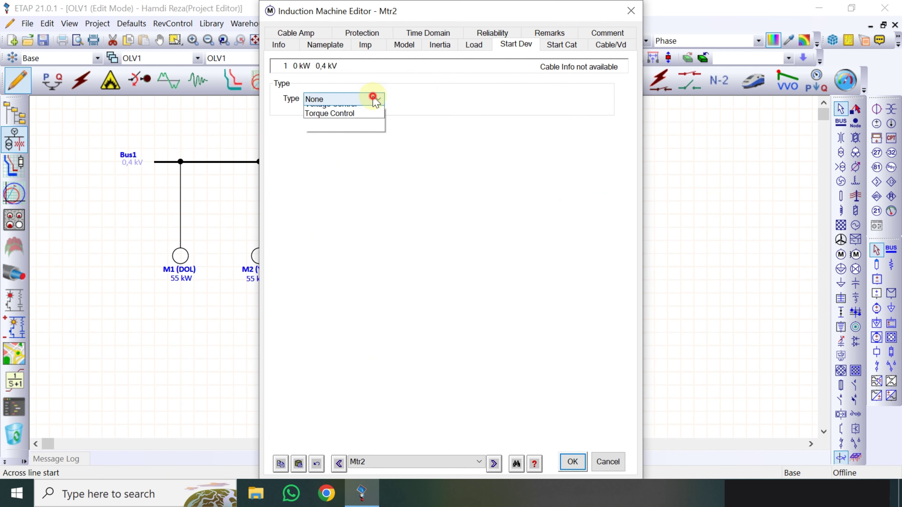
click(349, 225)
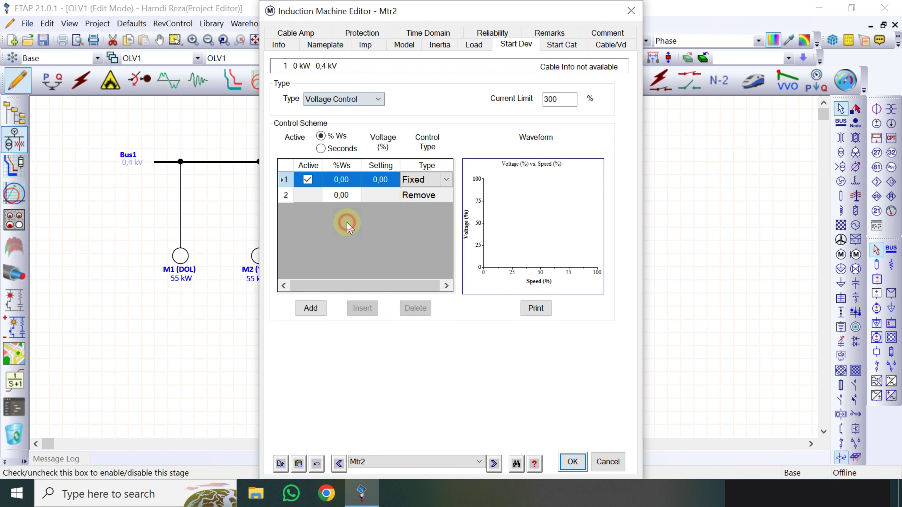
Step: Rate the fourth motor at 55 kW on its nameplate and apply the NEC typical nameplate data
click(324, 45)
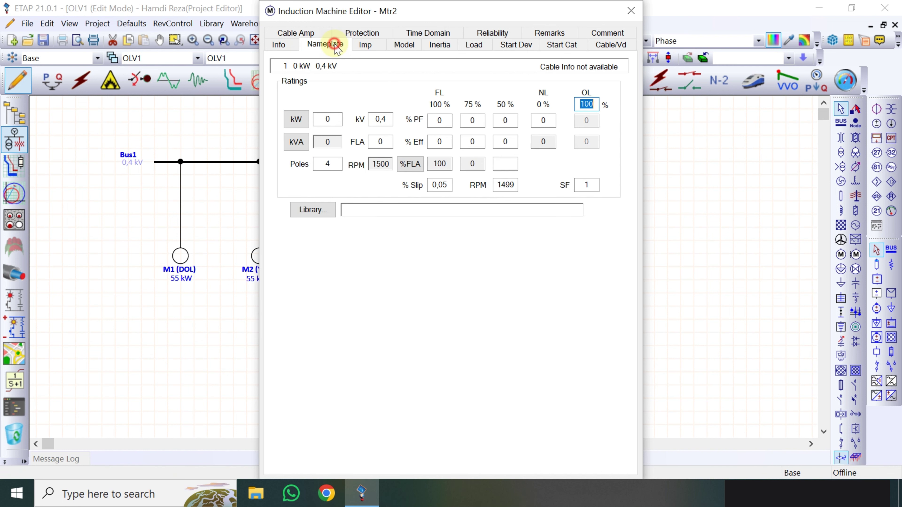
click(328, 120)
text(55)
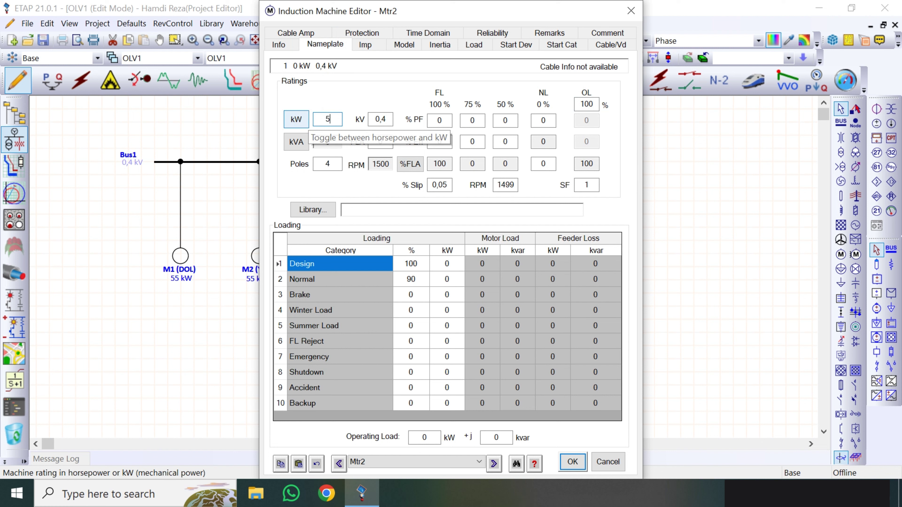
click(280, 43)
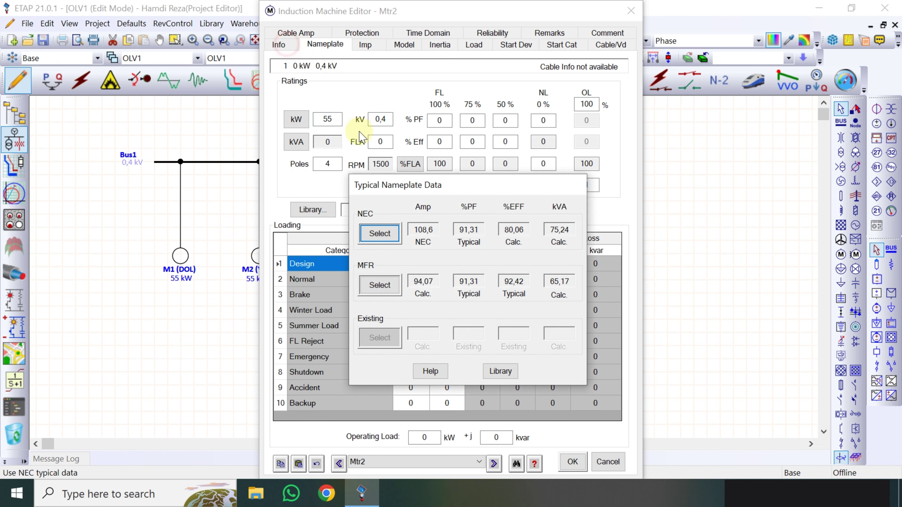
click(378, 233)
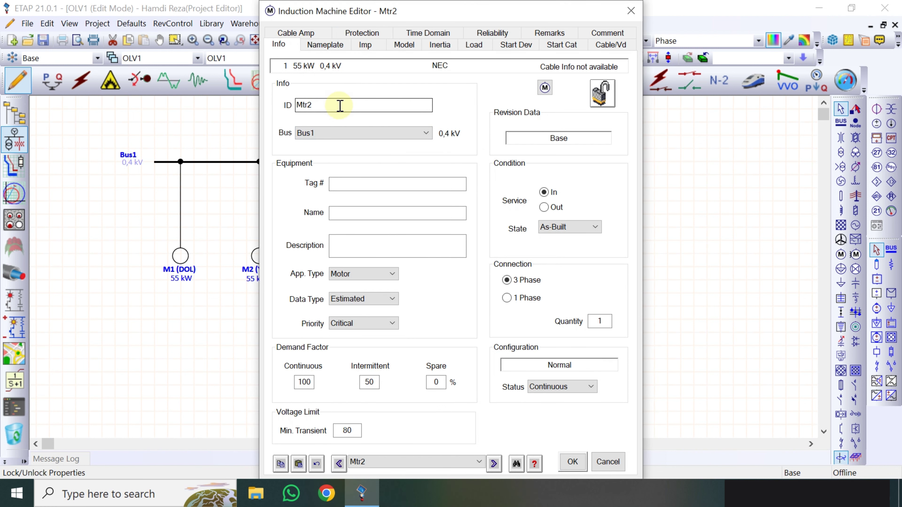
Step: Set the fourth motor's ID to "m4 (Voltage Control)" and centre the ID label beneath its symbol
drag(338, 104, 280, 105)
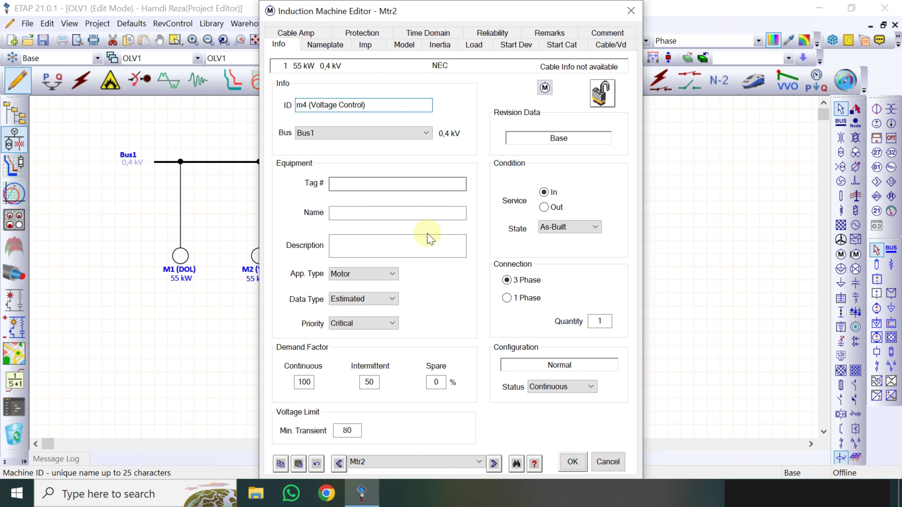
click(572, 461)
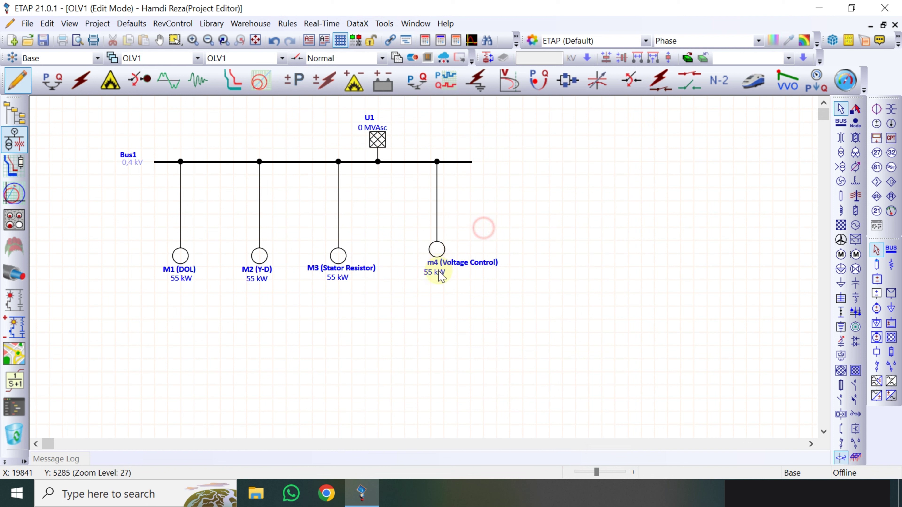
click(436, 249)
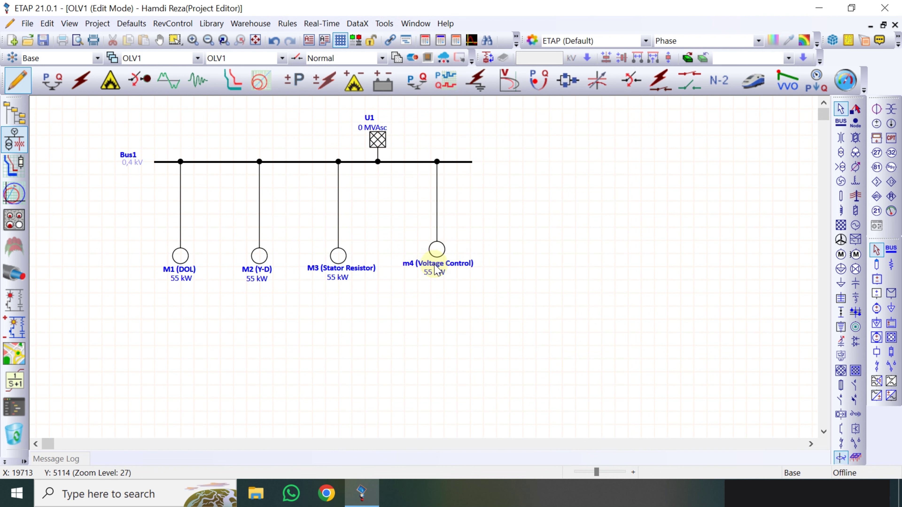
Step: Capitalise the fourth motor's ID so it reads "M4 (Voltage Control)"
click(413, 263)
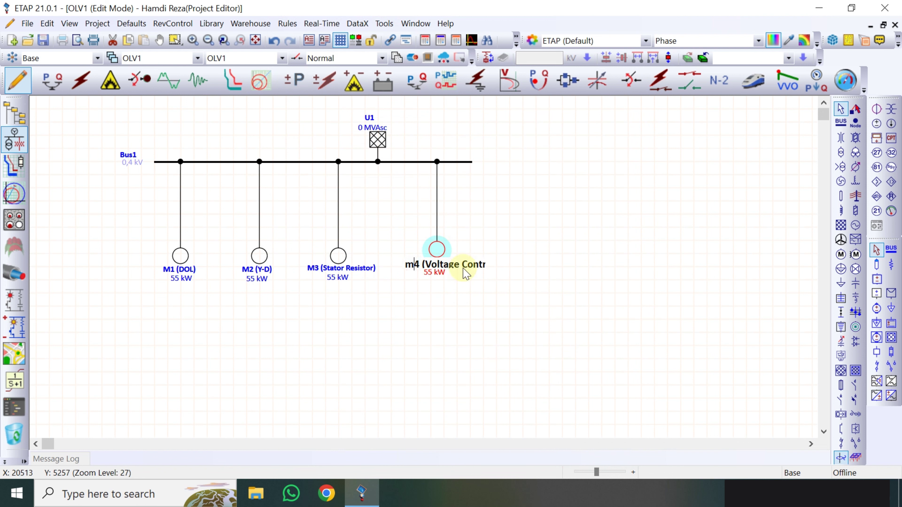
key(BackSpace)
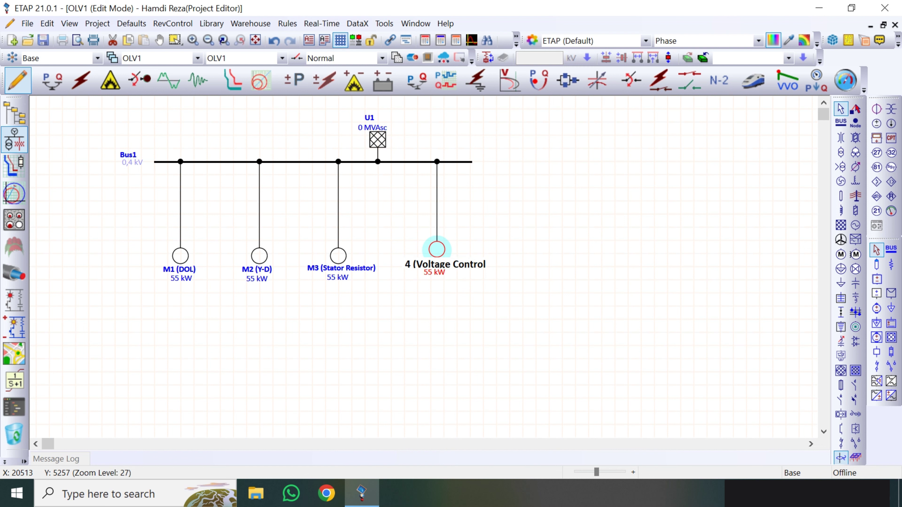
click(527, 253)
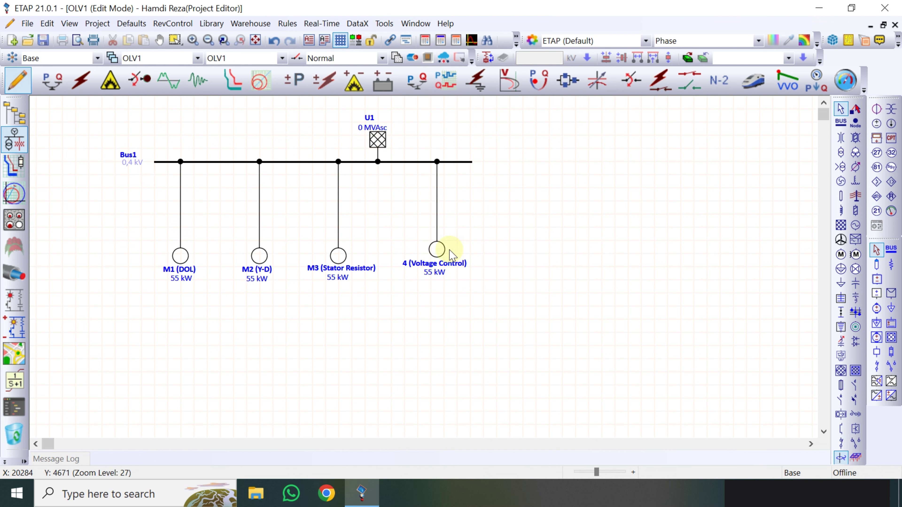
double_click(437, 250)
click(297, 105)
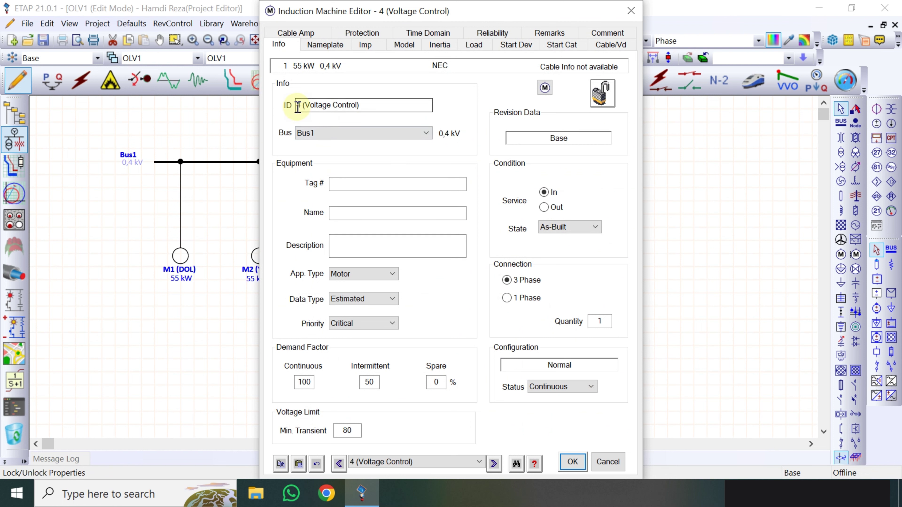
text(M)
key(Return)
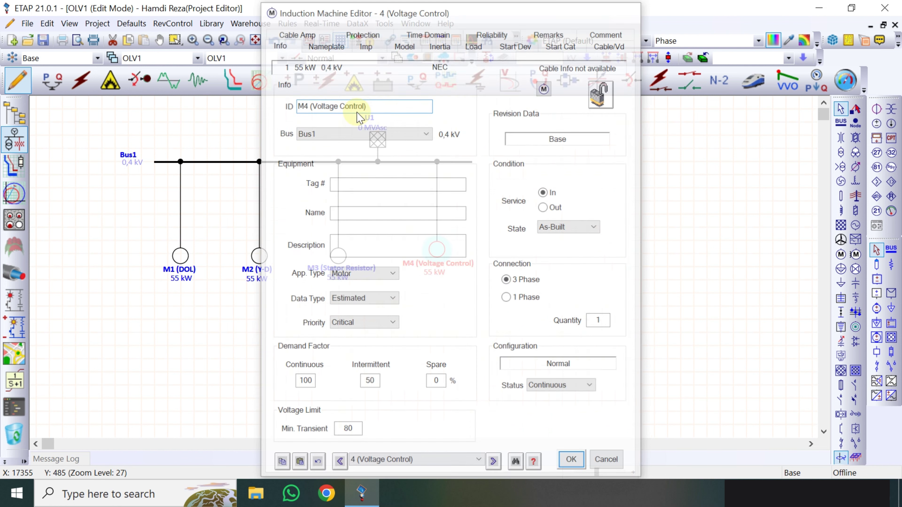
click(518, 204)
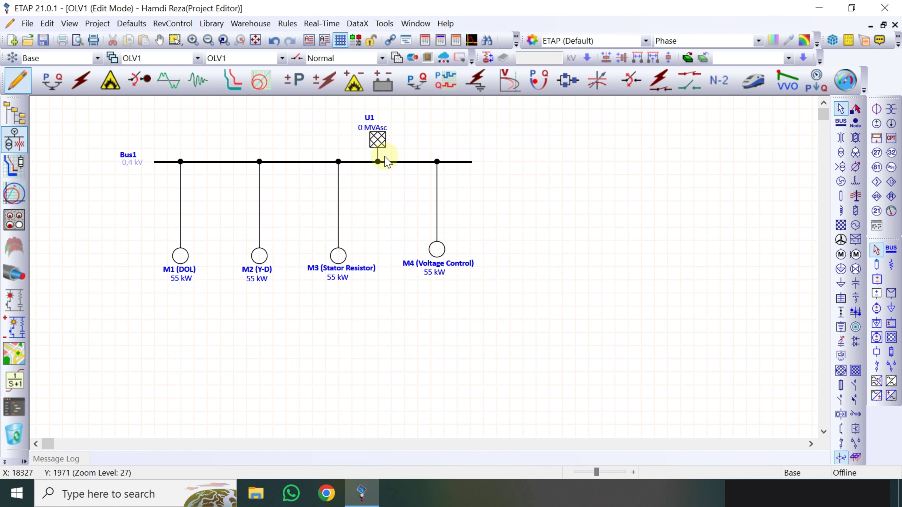
Step: Move power grid U1 above Bus1 between the M2 and M3 feeders, and align M4 level with the other motors
drag(377, 140, 325, 134)
click(370, 135)
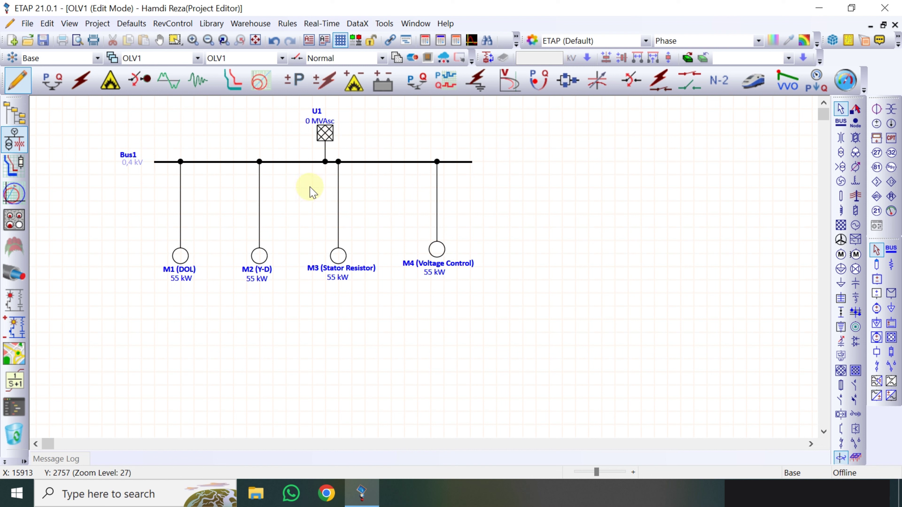
drag(325, 132, 307, 133)
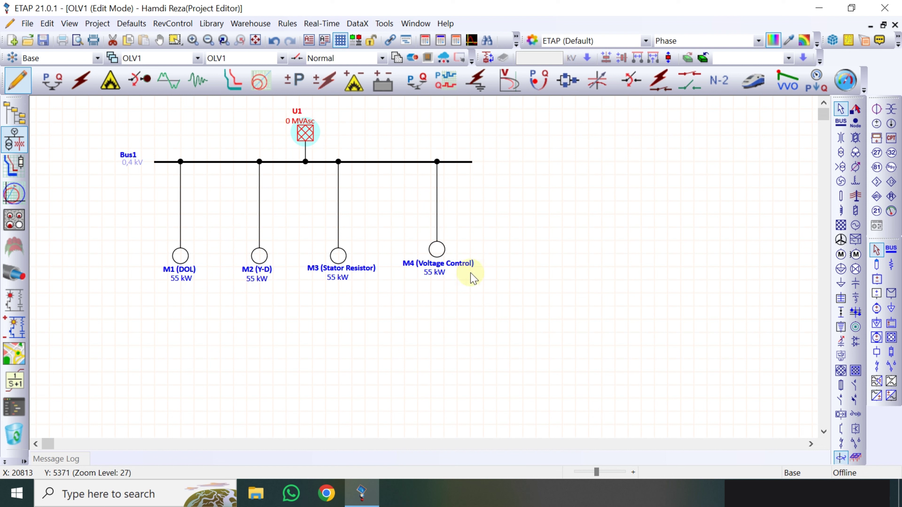
drag(439, 250, 436, 256)
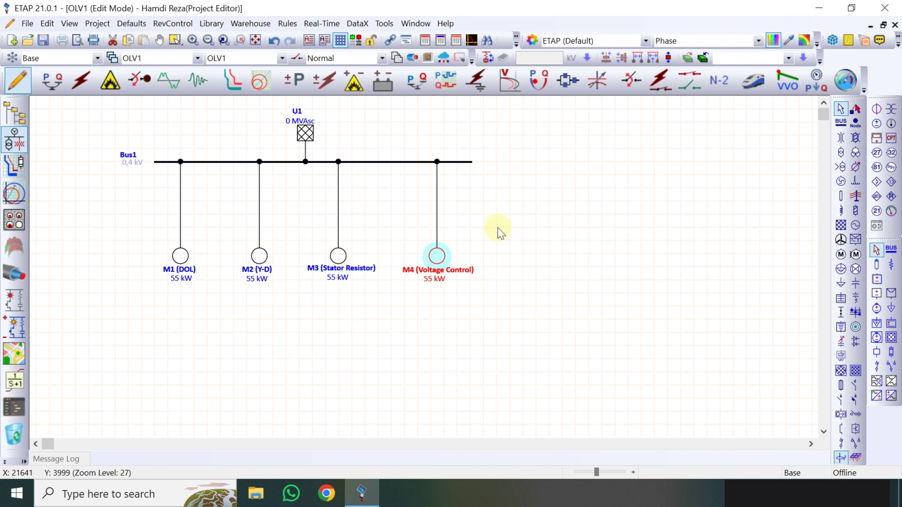
Step: Review the starting device types available for M4 (Voltage Control), keeping Voltage Control
click(436, 258)
double_click(436, 258)
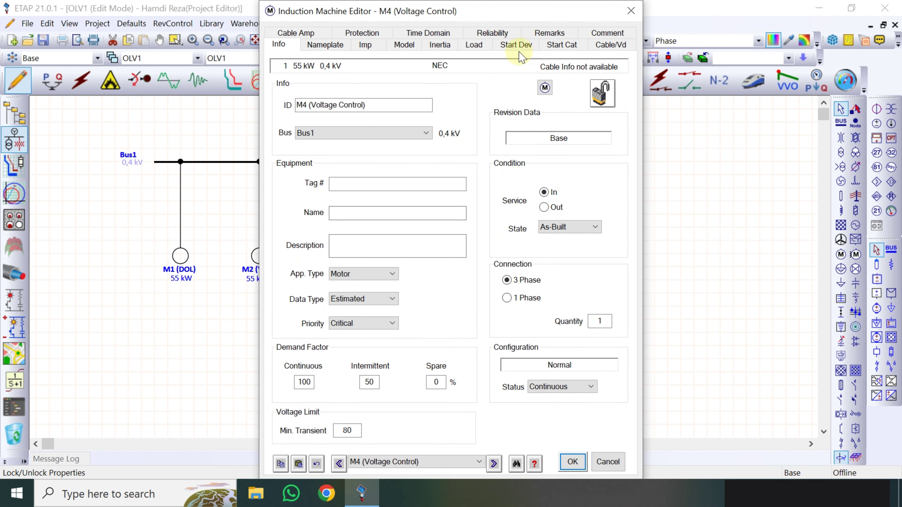
click(509, 45)
click(344, 100)
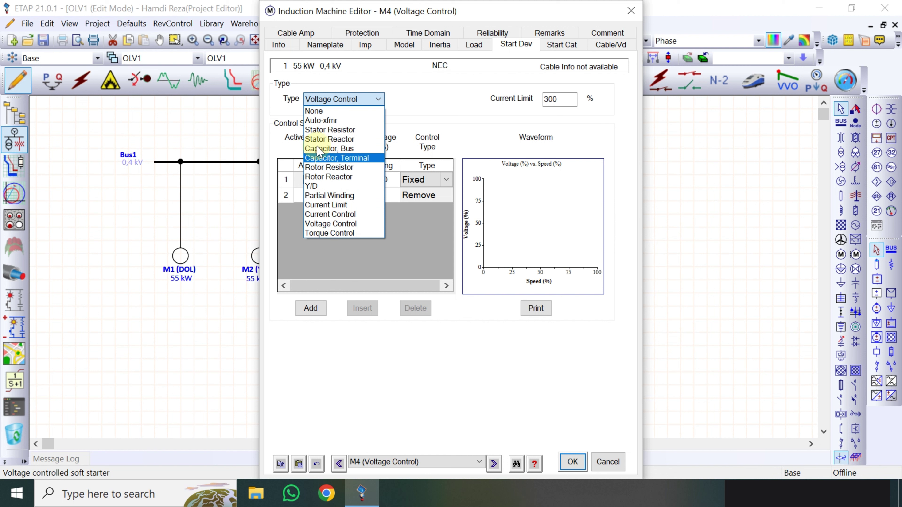
click(533, 377)
click(572, 461)
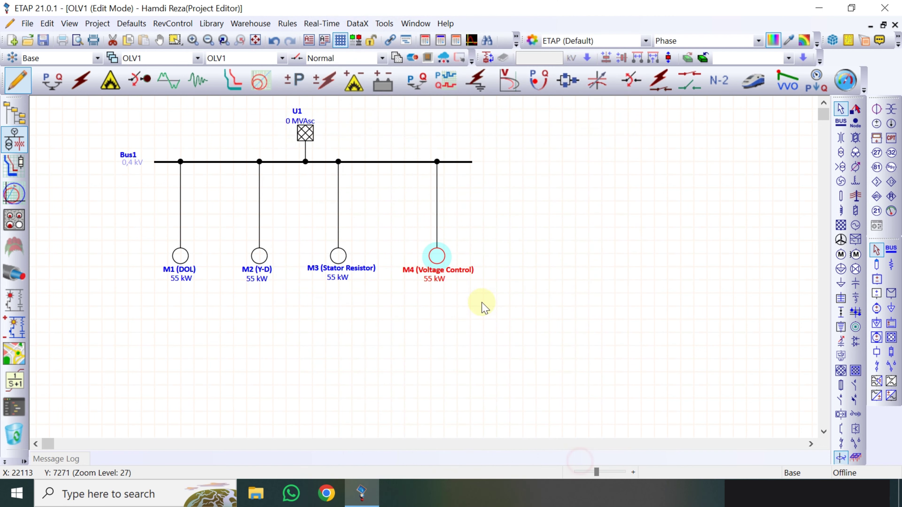
click(519, 236)
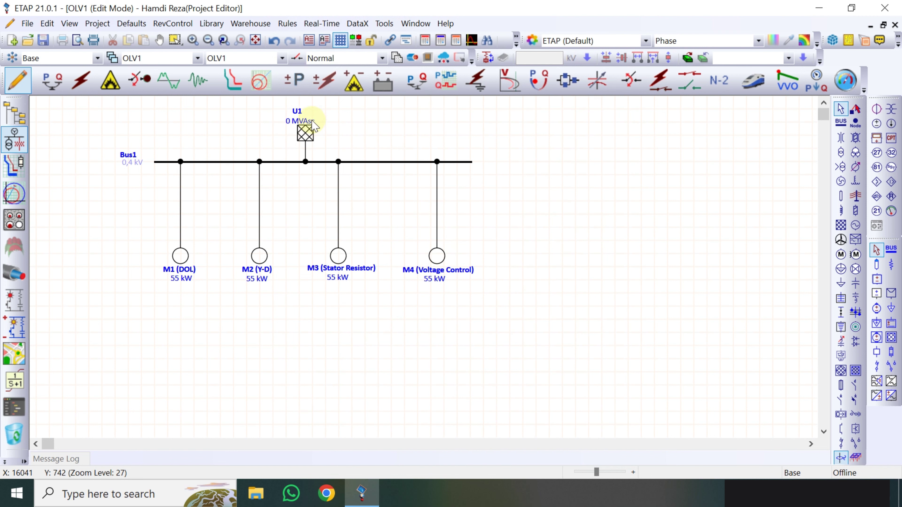
Step: Centre the ID and MVAsc rating labels of power grid U1 above its symbol
click(305, 133)
click(307, 120)
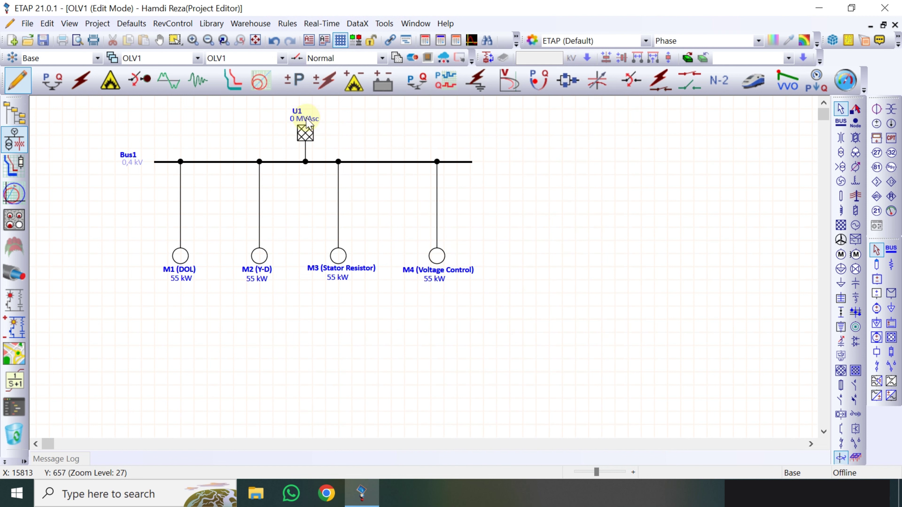
click(297, 113)
click(332, 115)
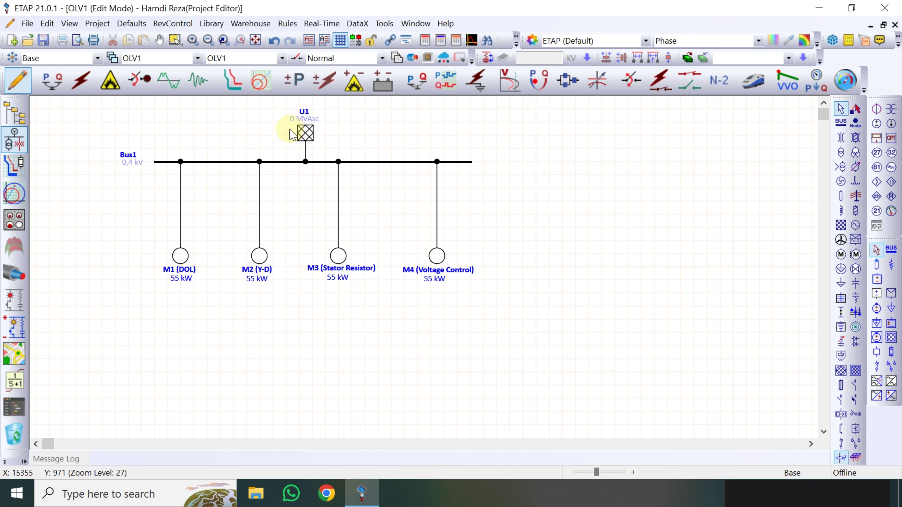
Step: Try to run a load flow analysis with the output file name Untitled, and return the diagram to Edit mode
click(52, 80)
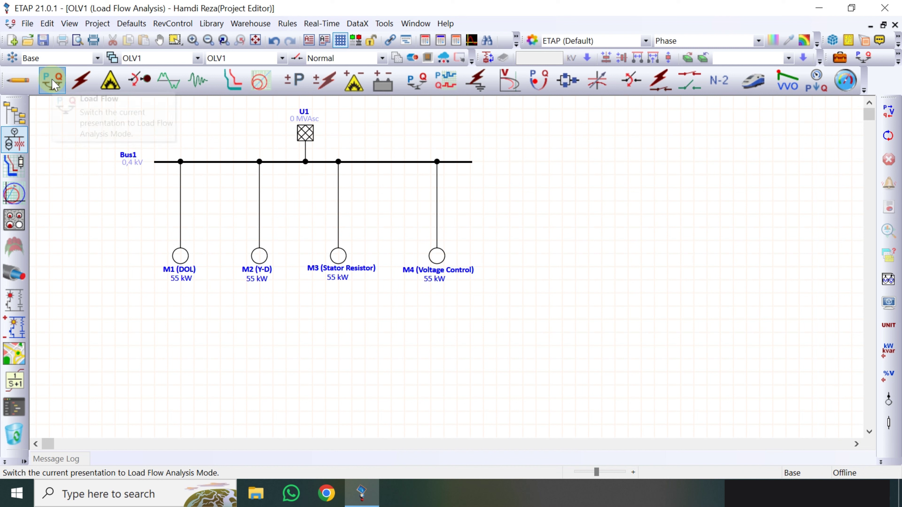
click(888, 111)
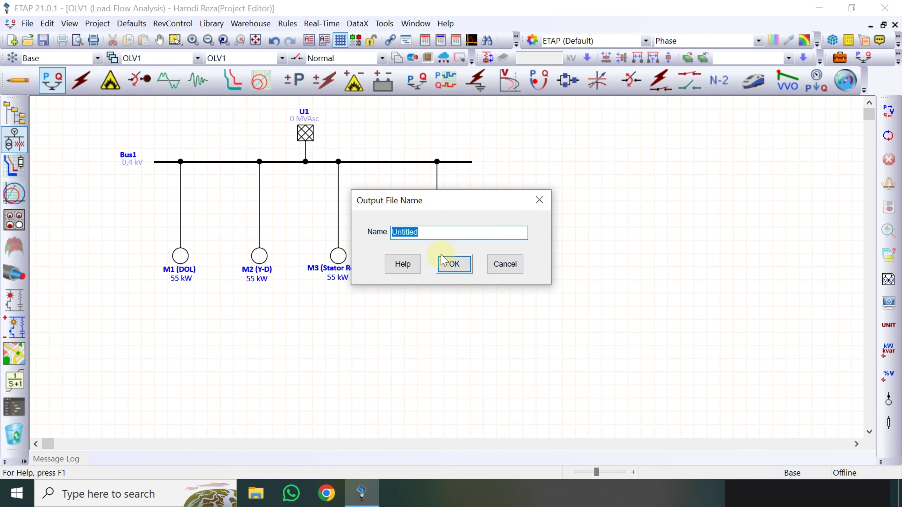
click(451, 263)
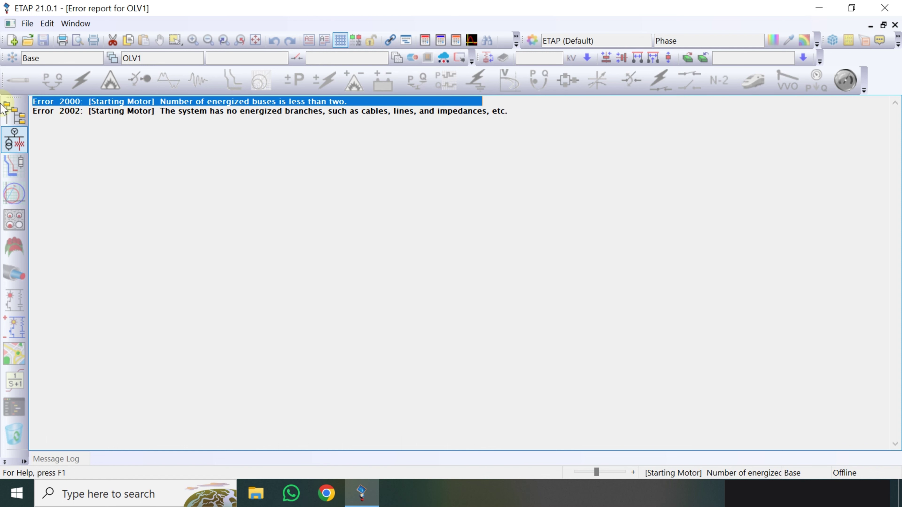
click(14, 139)
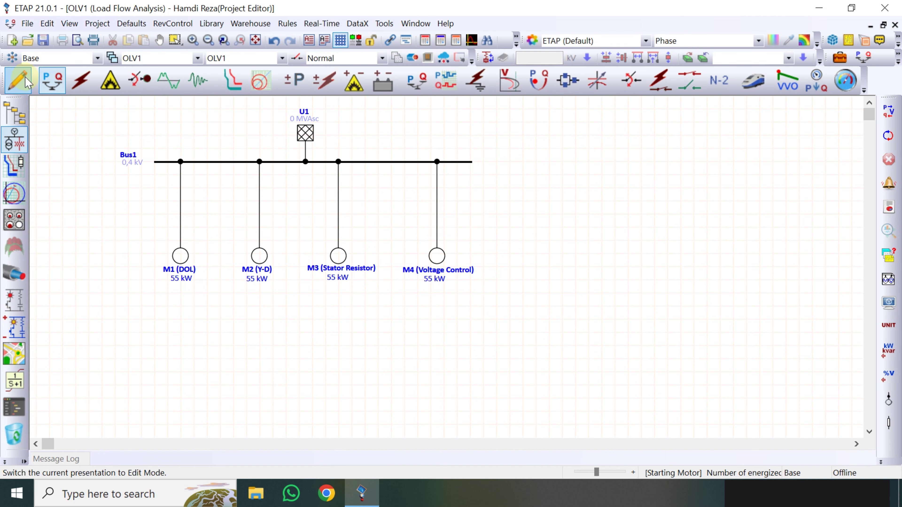
click(18, 80)
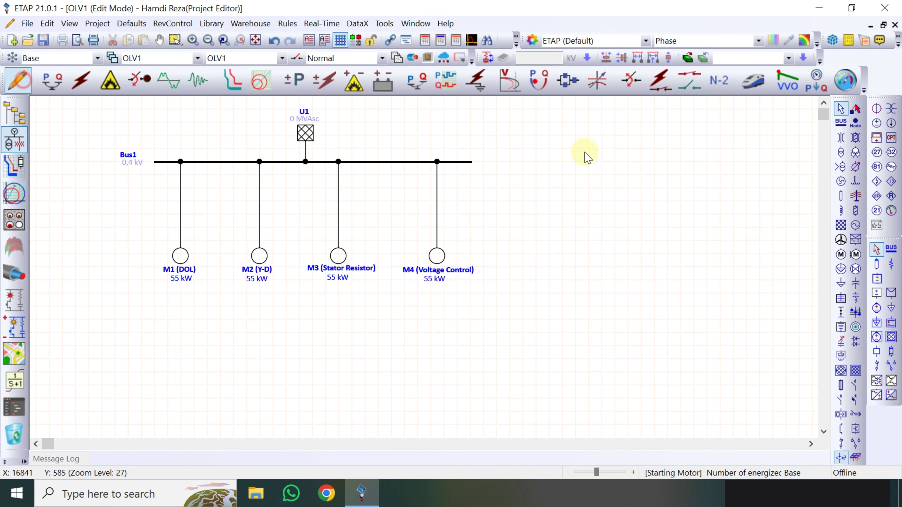
Step: Insert a low voltage circuit breaker in each of the four motor feeders M1 to M4, just below Bus1
click(840, 402)
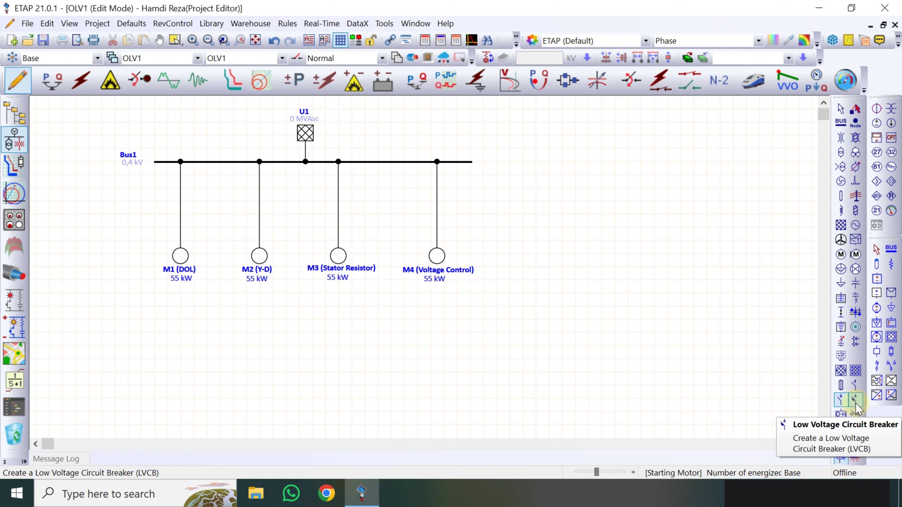
click(855, 405)
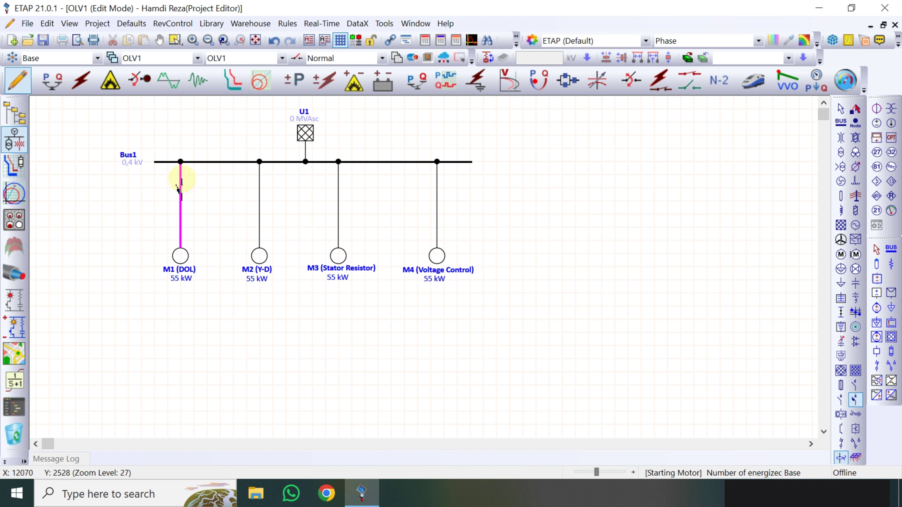
click(179, 181)
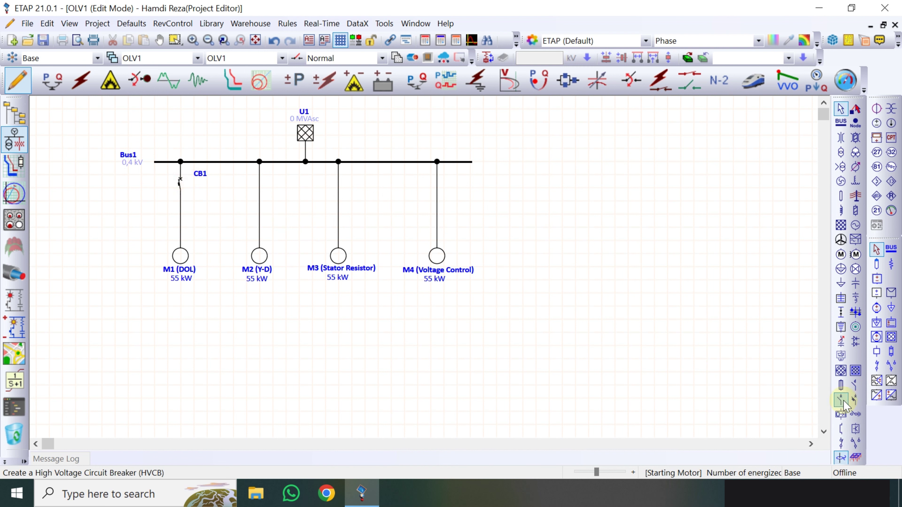
click(854, 404)
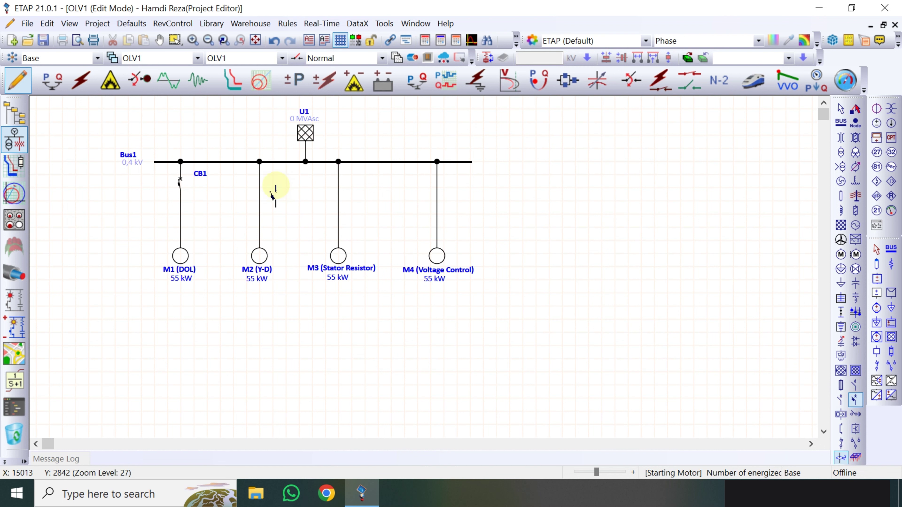
click(254, 180)
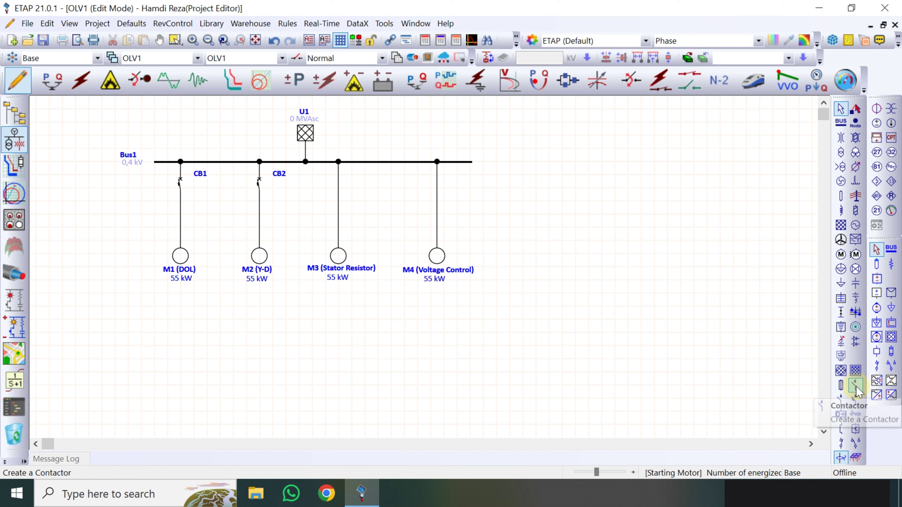
click(855, 400)
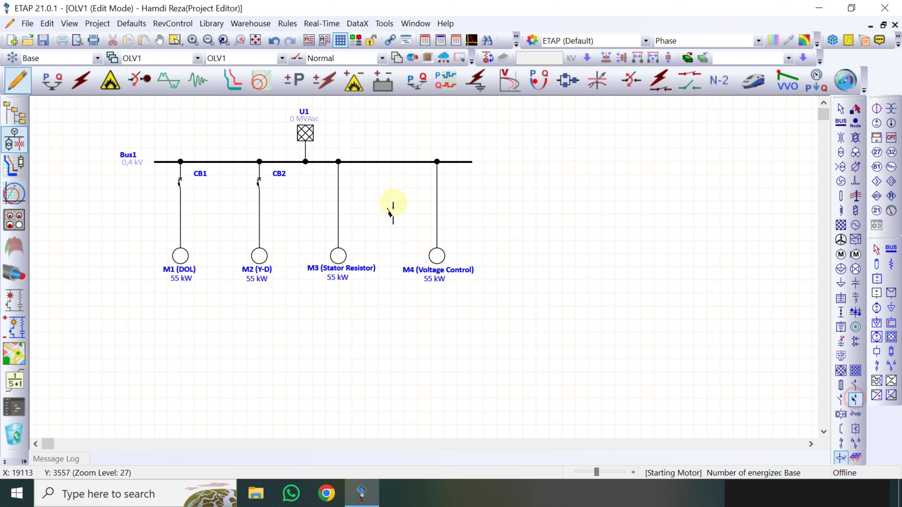
click(338, 174)
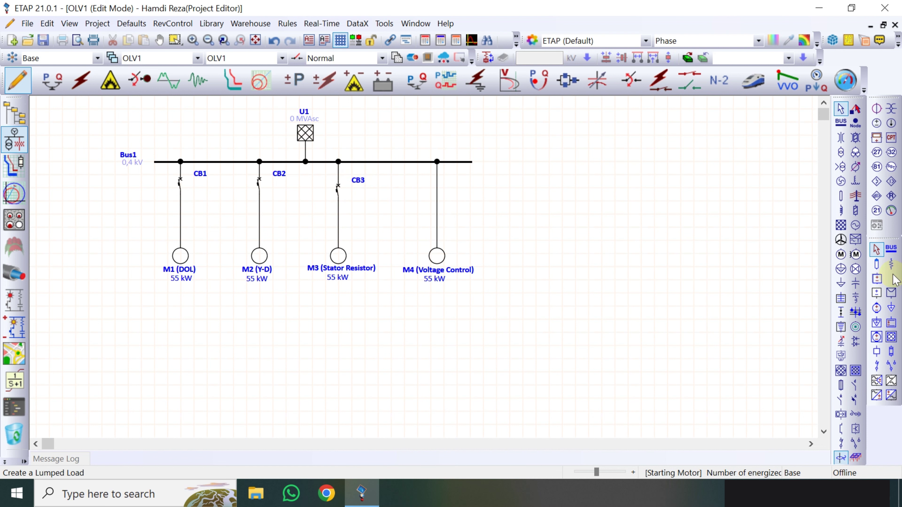
click(857, 400)
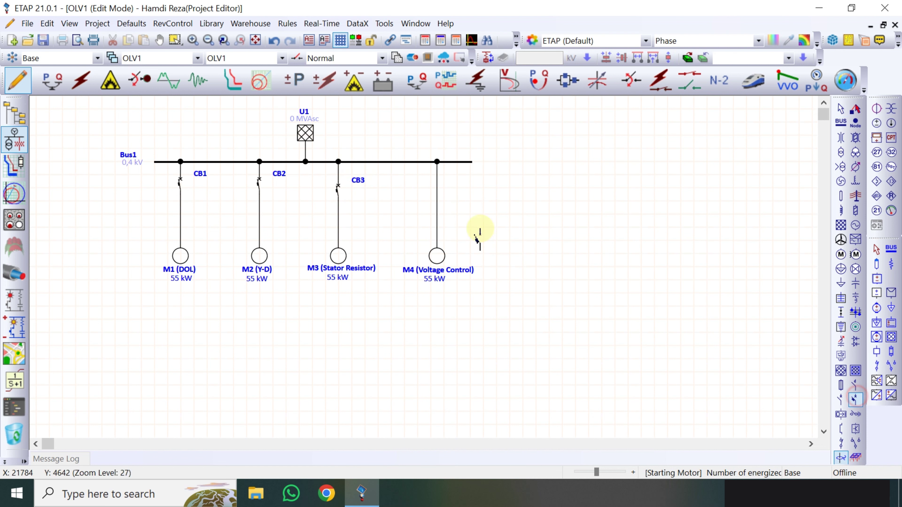
click(436, 175)
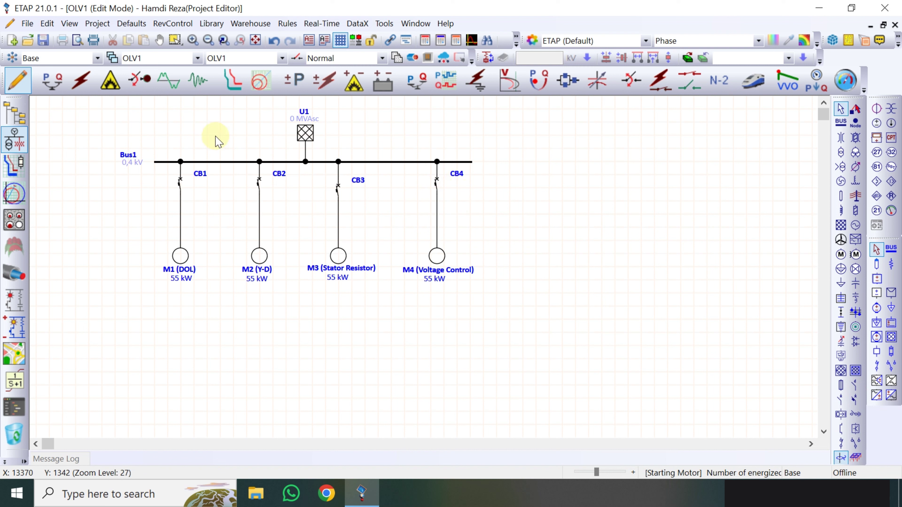
Step: Try to run a load flow analysis with the feeder breakers in place, and go back from the error report to the diagram
click(52, 81)
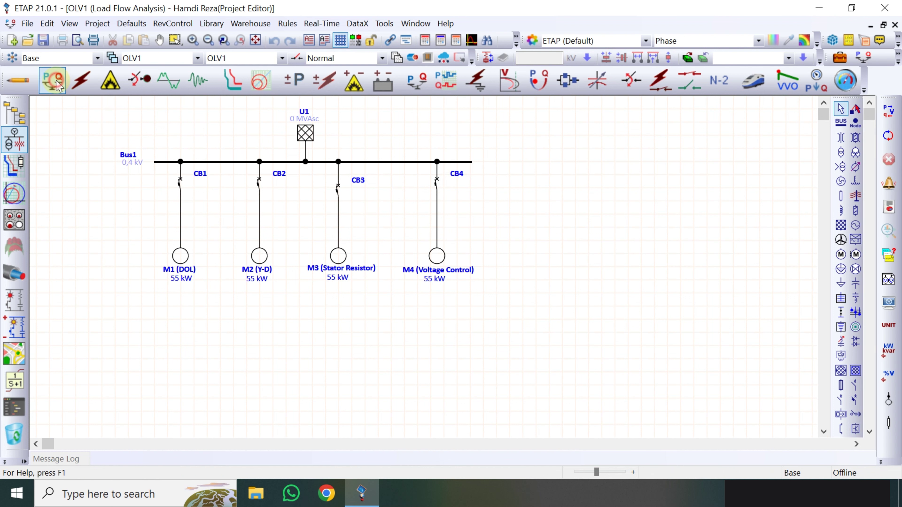
click(888, 113)
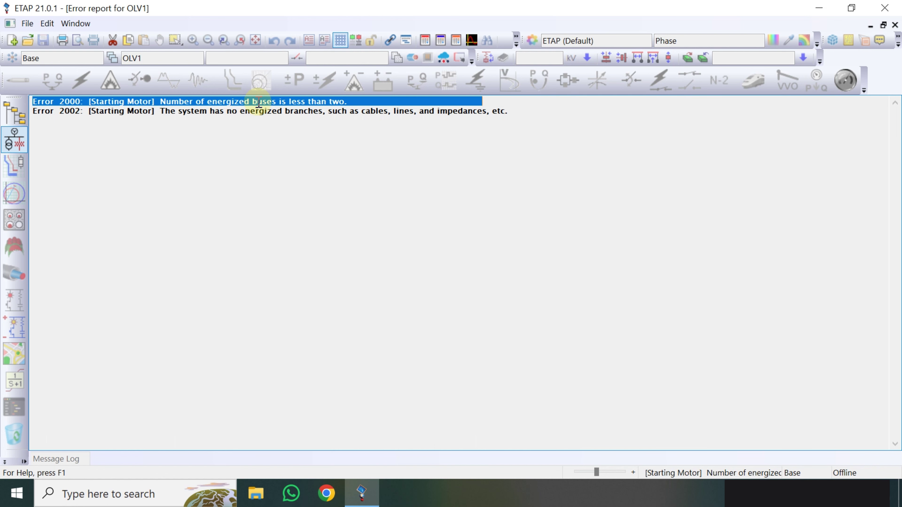
click(14, 140)
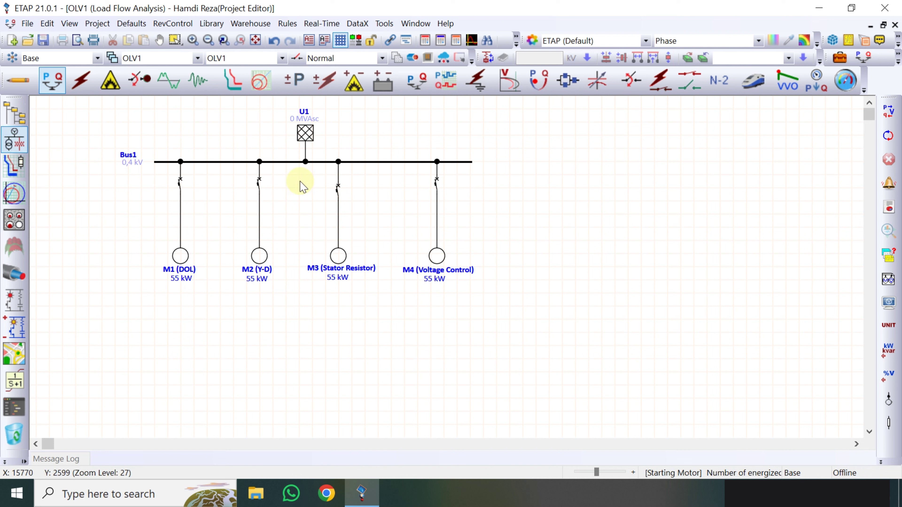
Step: In Edit mode, delete the connection between CB1 and M1, and insert a bus between them connected to both
click(180, 218)
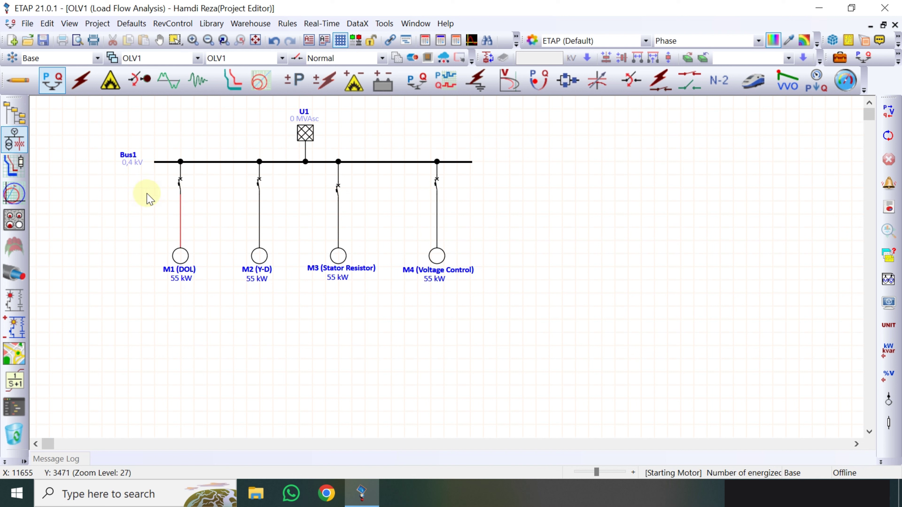
click(18, 82)
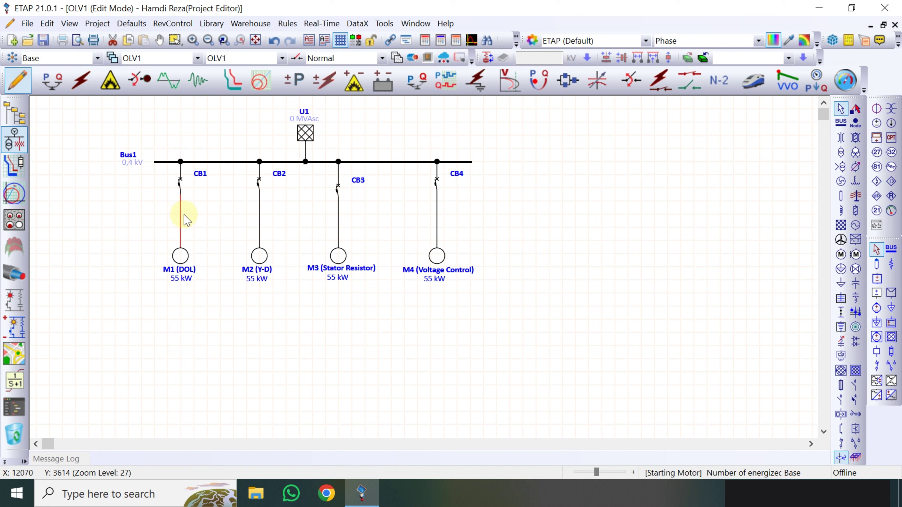
key(Delete)
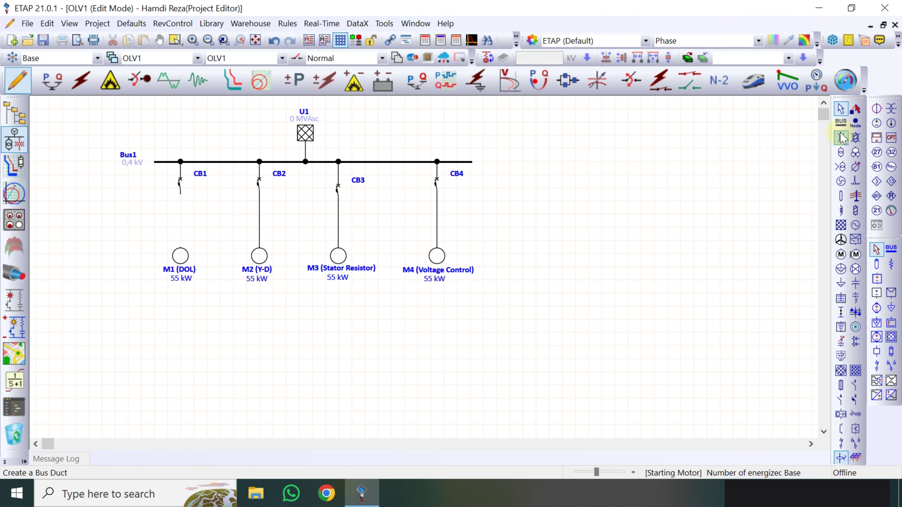
click(840, 122)
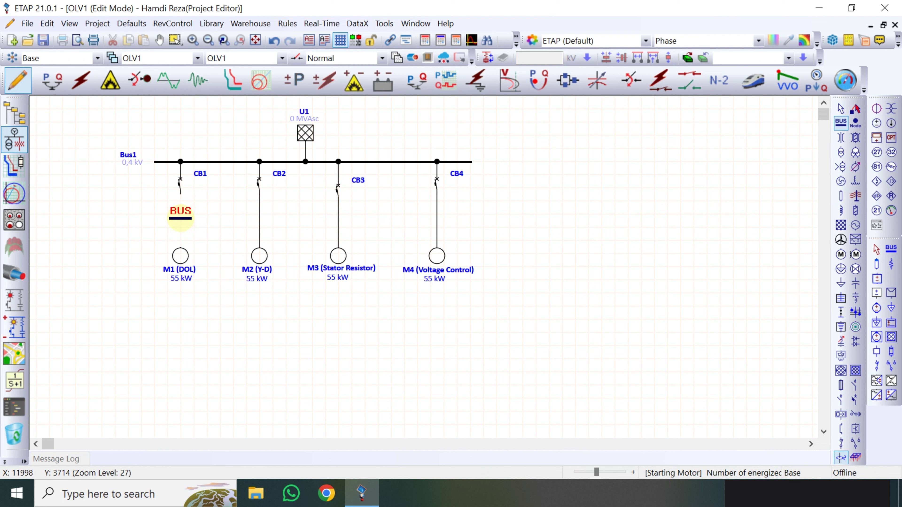
click(180, 217)
drag(181, 193, 181, 214)
drag(179, 246, 181, 214)
Step: Try the load flow analysis again with the extra bus in the M1 feeder, and go back to the diagram
click(53, 80)
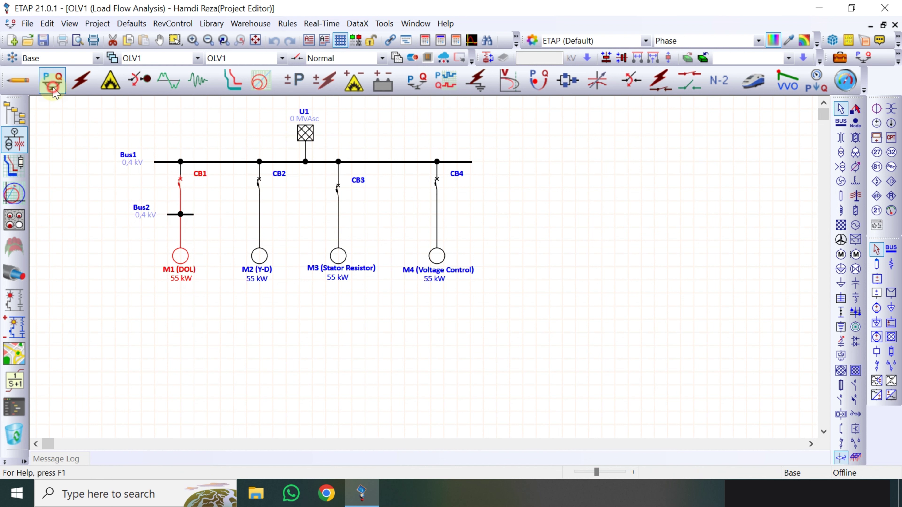
click(896, 116)
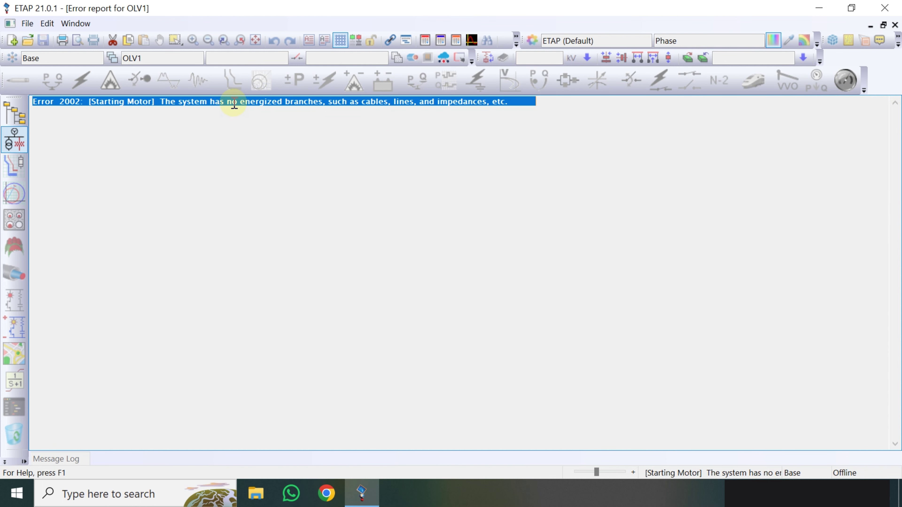
click(15, 140)
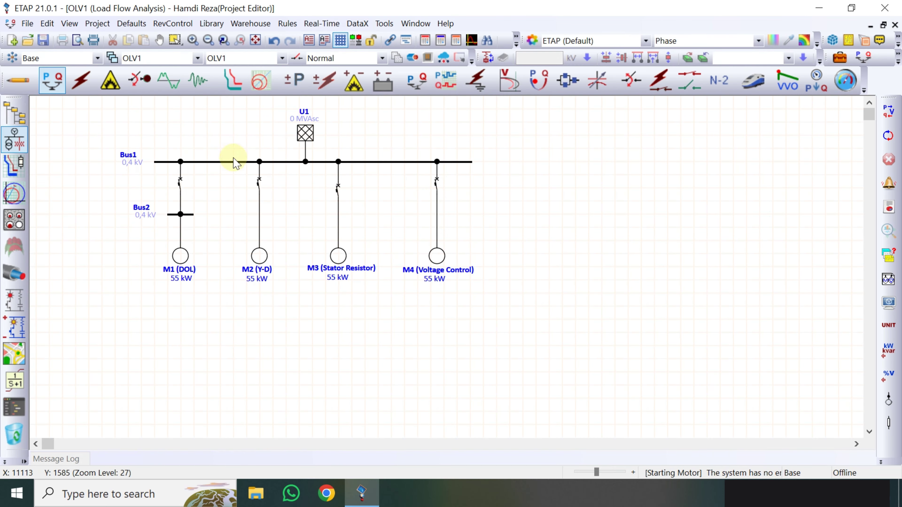
Step: Move the entire one-line diagram lower on the sheet to make room above power grid U1
drag(86, 145, 531, 317)
click(67, 107)
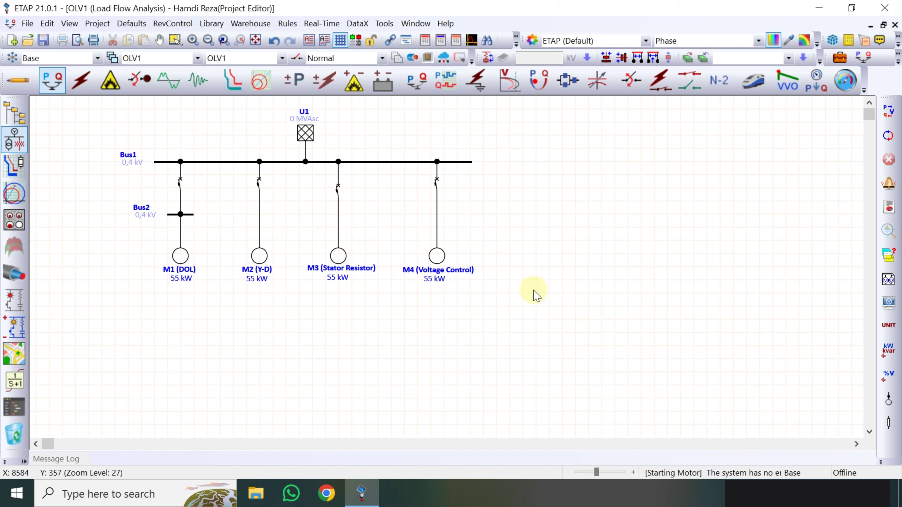
key(ctrl+a)
scroll(536, 294, up, 4)
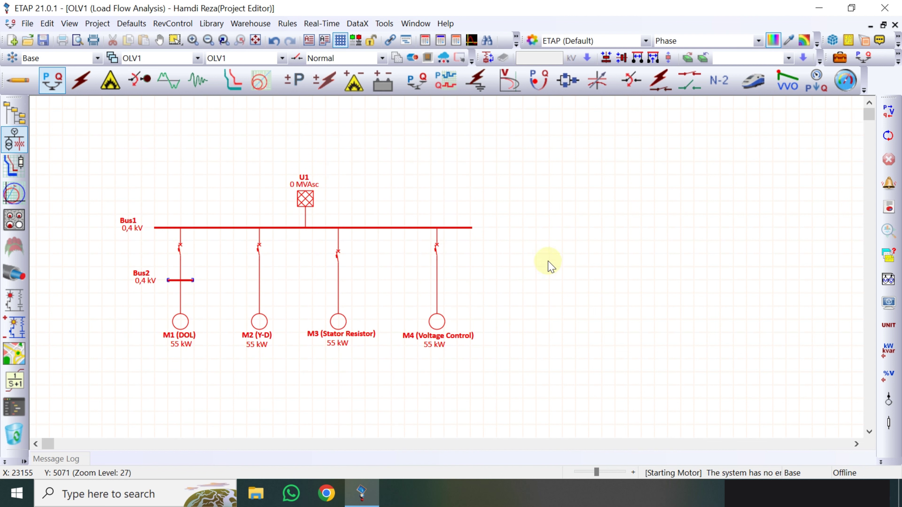
click(546, 252)
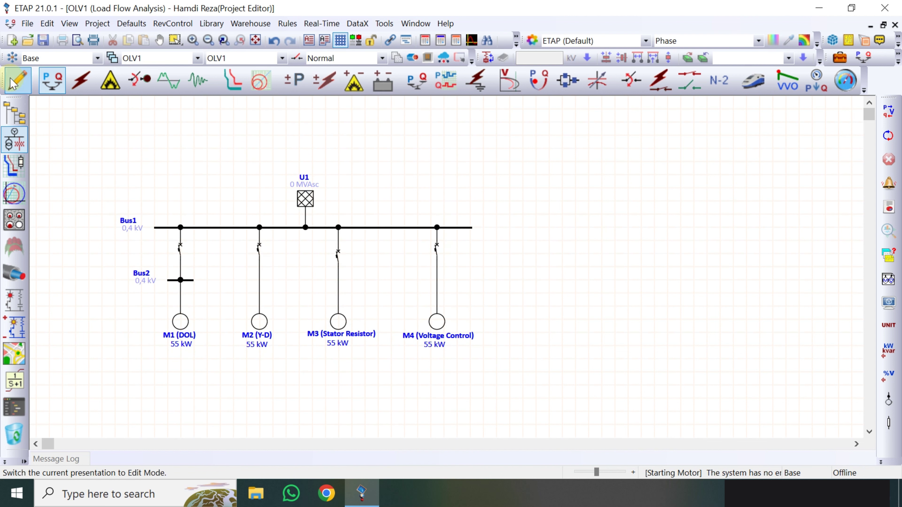
Step: Return to Edit mode, detach power grid U1 from Bus1 and move it higher above the bus
click(17, 80)
drag(305, 210, 318, 142)
click(341, 196)
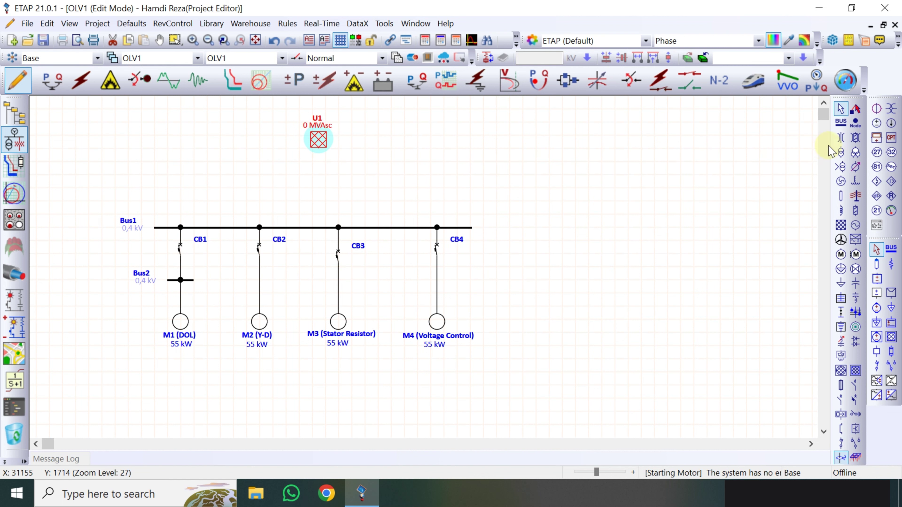
Step: Insert a two-winding transformer between power grid U1 and Bus1, and connect it to both
click(842, 152)
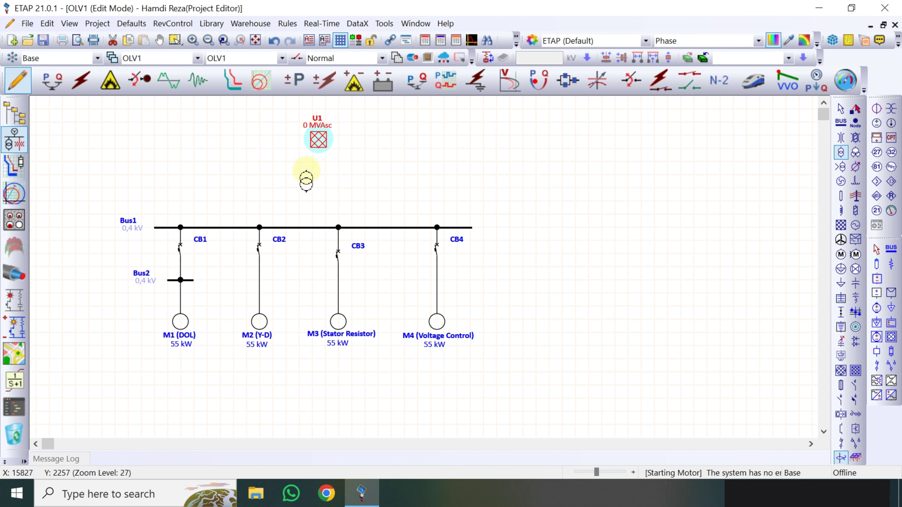
click(306, 181)
drag(319, 144, 305, 168)
drag(306, 202, 305, 227)
Step: Delete Bus2 from the M1 feeder and connect CB1 directly to motor M1
click(192, 281)
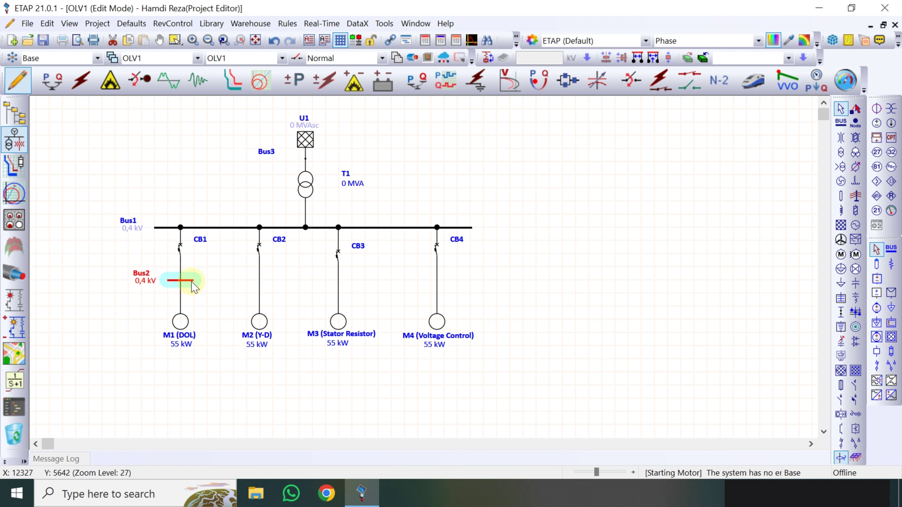
key(Delete)
drag(180, 263, 181, 314)
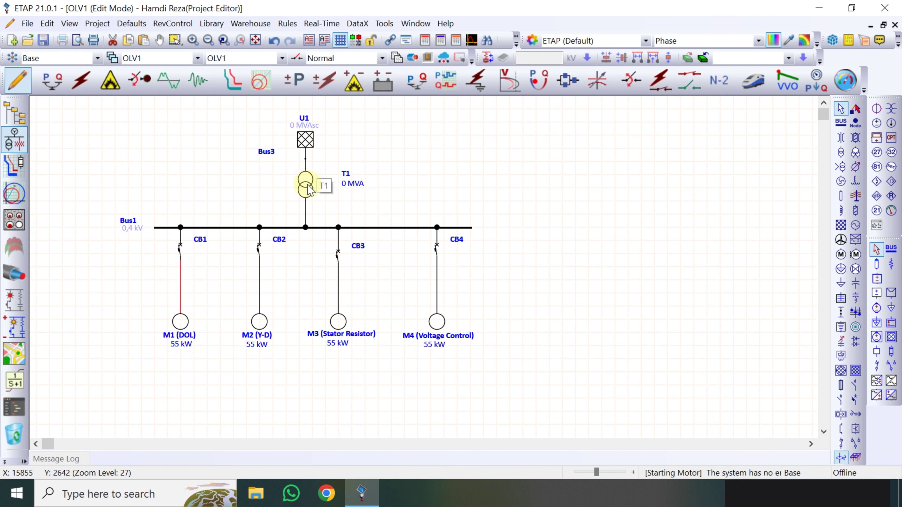
Step: Try to set the rated voltage of power grid U1 to 20 kV
click(306, 142)
double_click(307, 142)
click(288, 57)
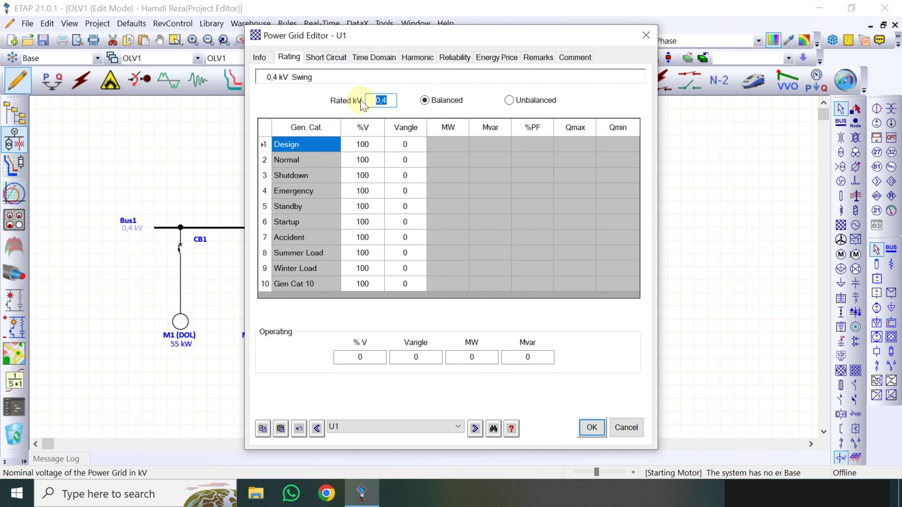
text(20)
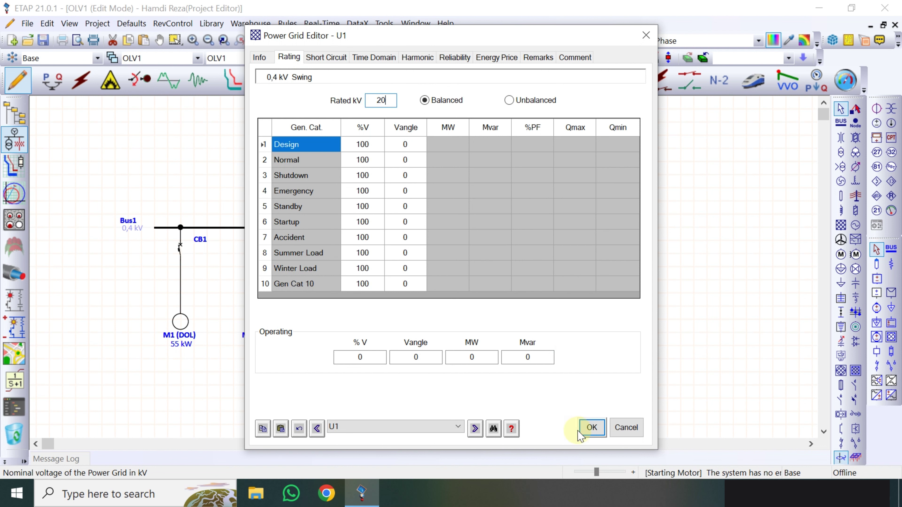
click(591, 428)
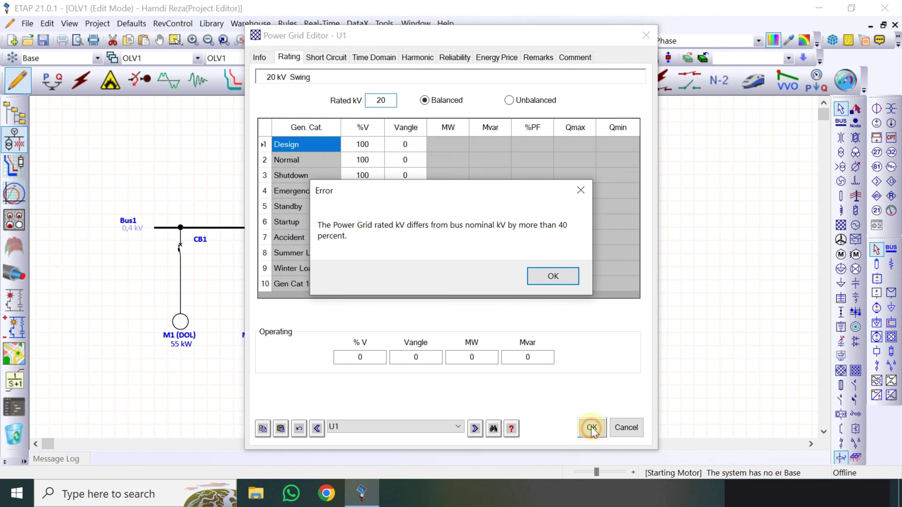
click(562, 277)
click(645, 34)
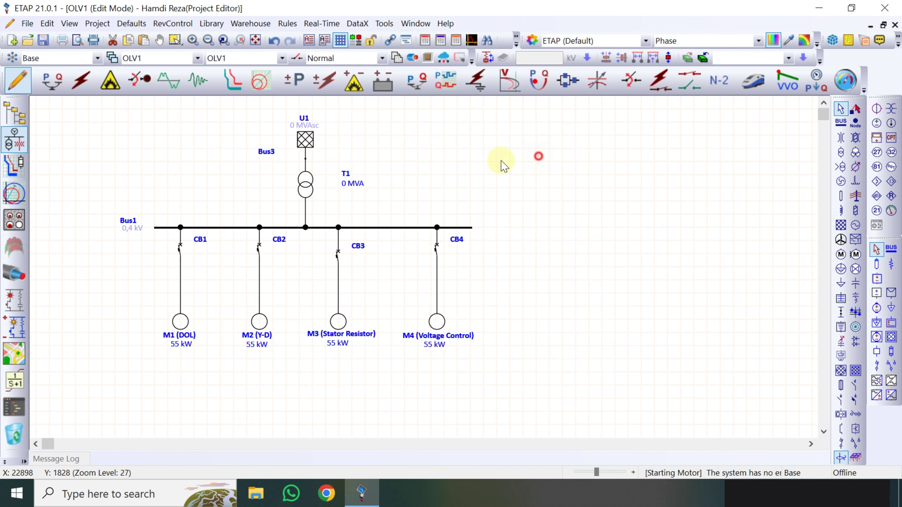
Step: Delete Bus3 between power grid U1 and transformer T1 to separate the two elements
click(308, 158)
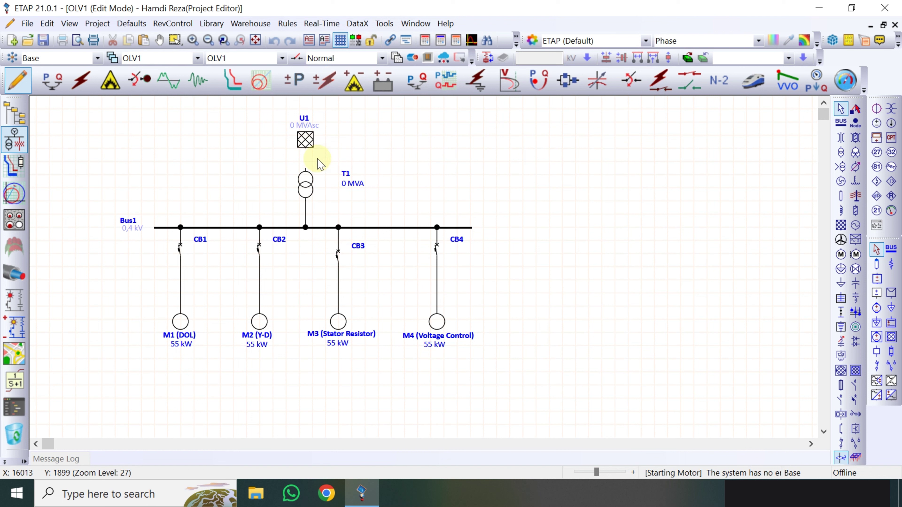
key(Delete)
drag(307, 170, 306, 174)
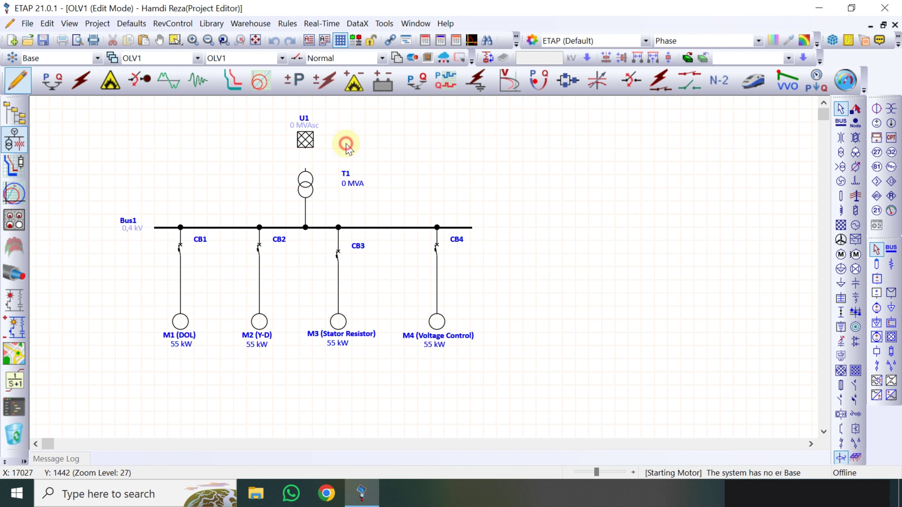
Step: Set the rated voltage of the disconnected power grid U1 to 20 kV
double_click(305, 140)
click(288, 57)
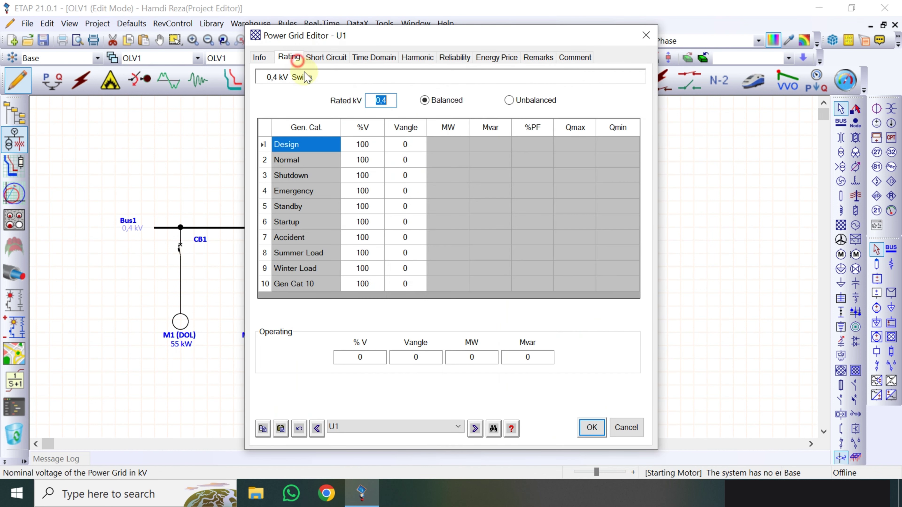
text(20)
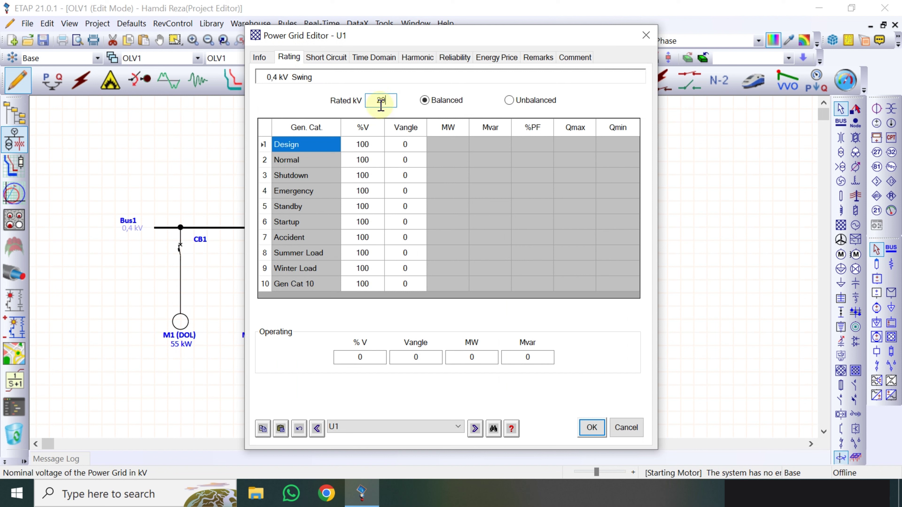
click(412, 87)
click(591, 427)
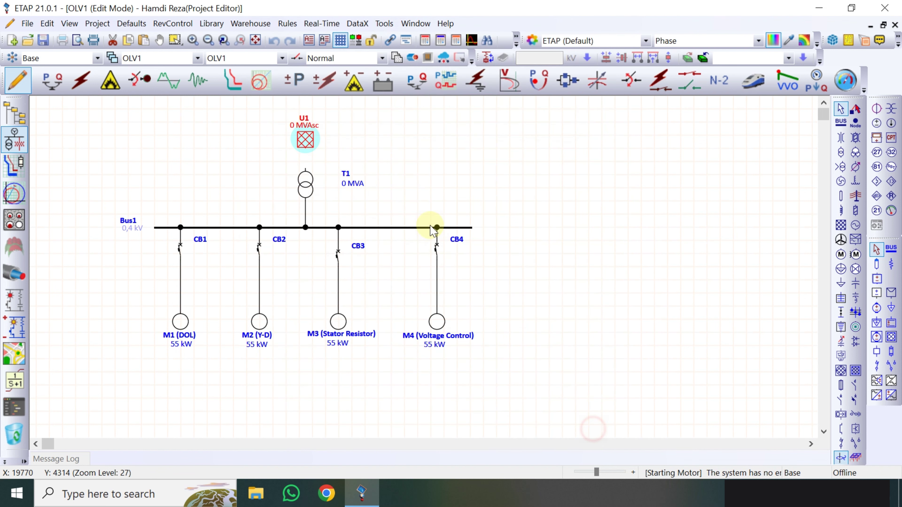
Step: Reconnect power grid U1 to transformer T1 and set the transformer's primary voltage rating to 20 kV
drag(306, 150, 305, 169)
double_click(308, 187)
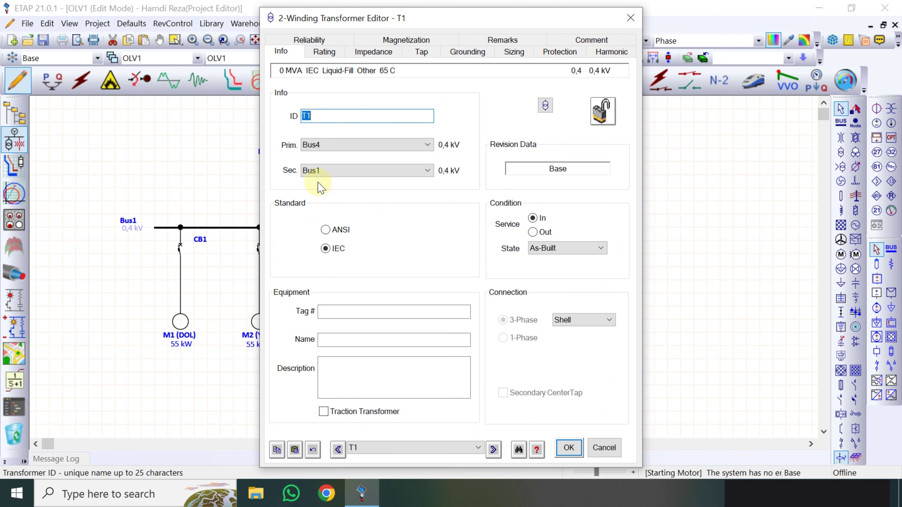
click(319, 56)
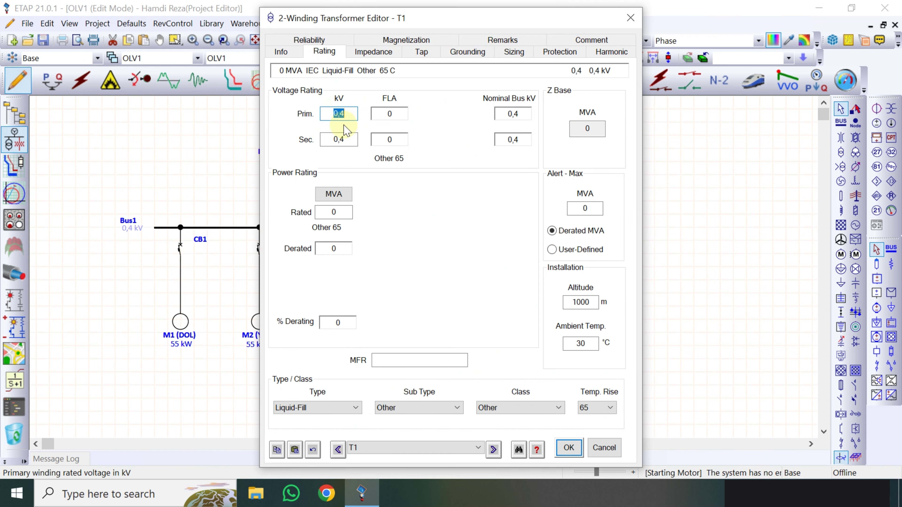
text(20)
click(348, 139)
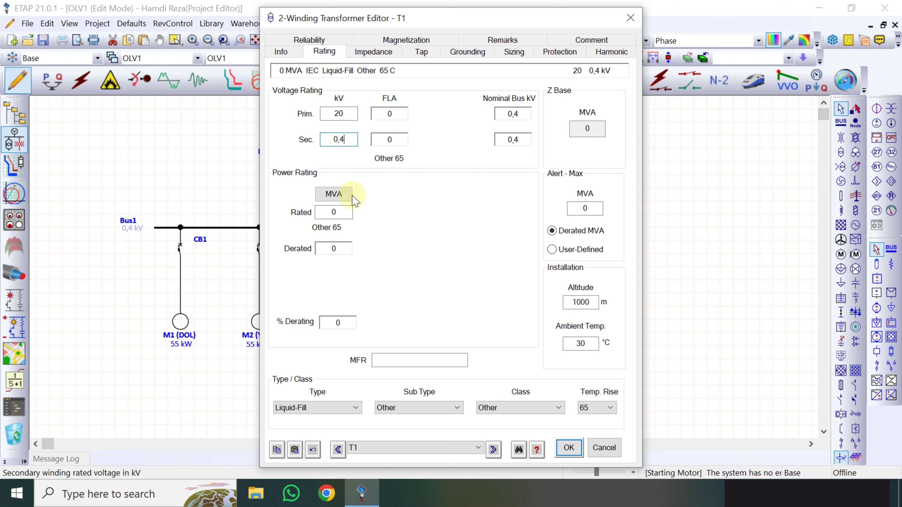
Step: Switch transformer T1's power rating unit to kVA and set its rated power to 1000 kVA
click(337, 195)
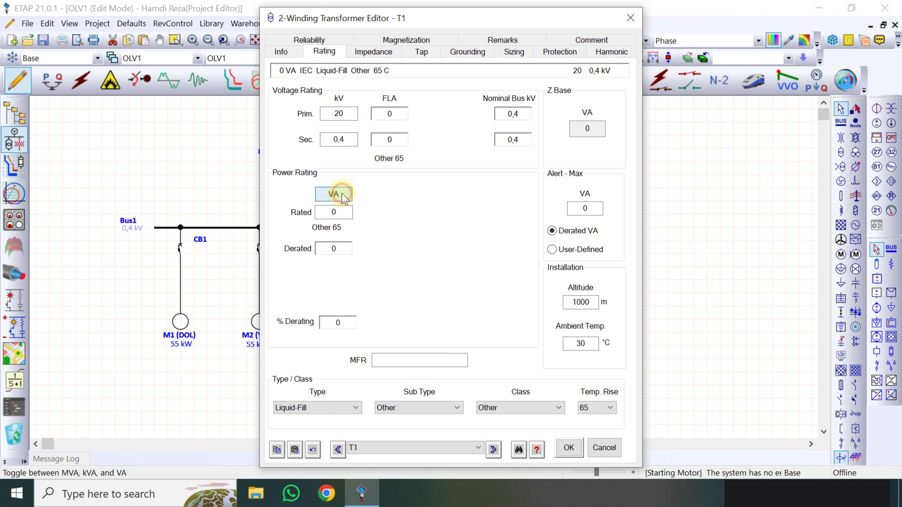
click(337, 194)
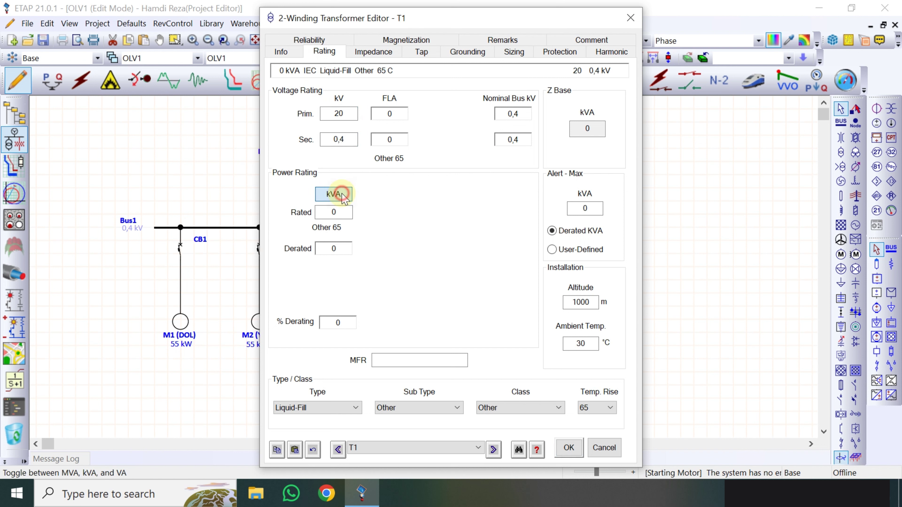
click(341, 211)
drag(341, 211, 323, 208)
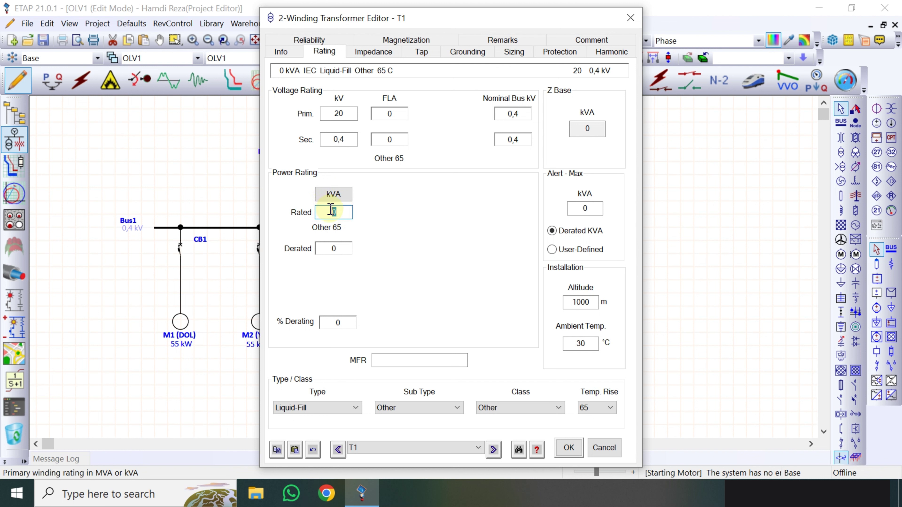
text(1000)
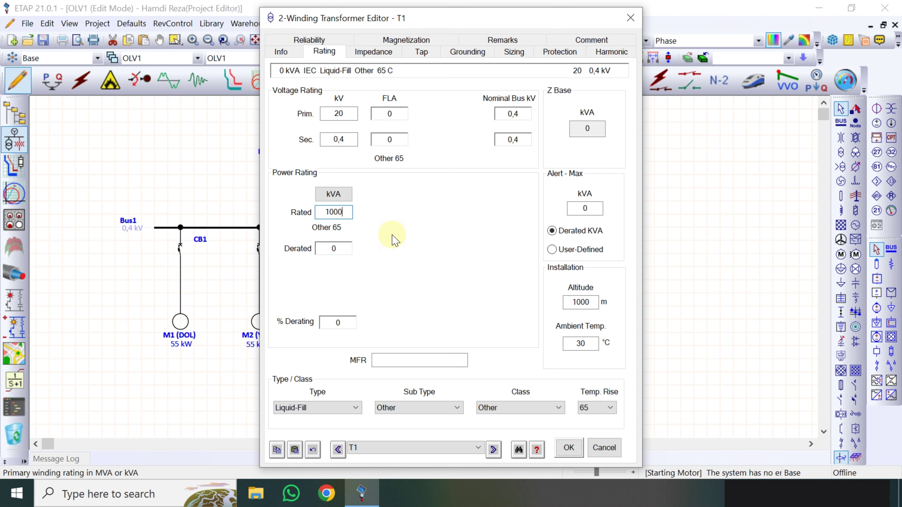
key(Tab)
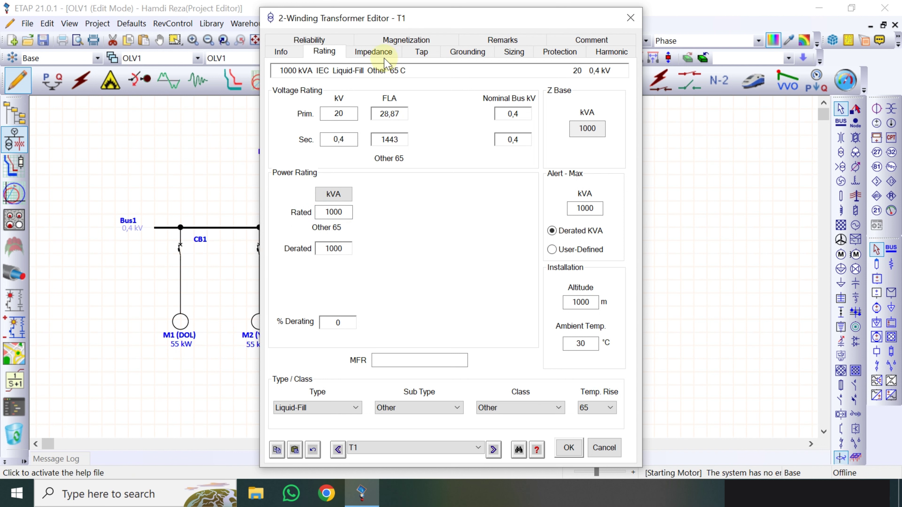
Step: Apply the typical Z and X/R impedance values and the typical no-load data to transformer T1
click(377, 52)
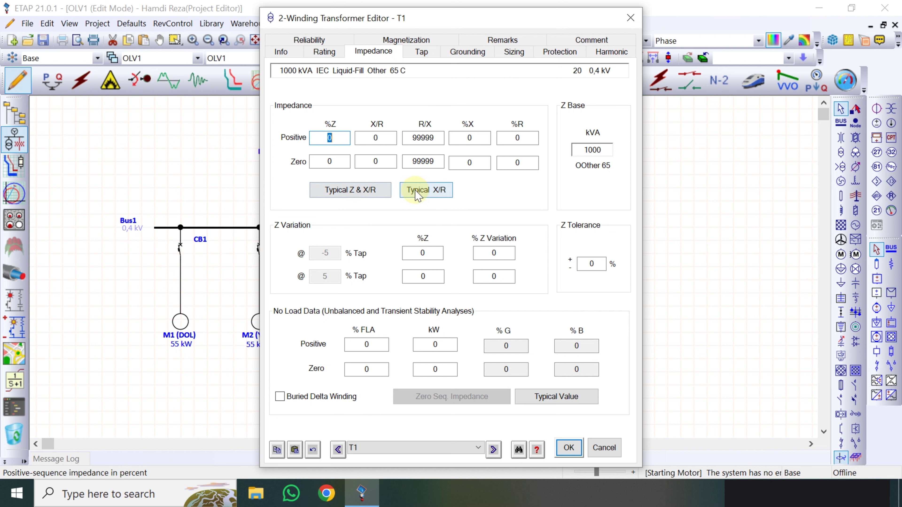
click(369, 190)
click(417, 191)
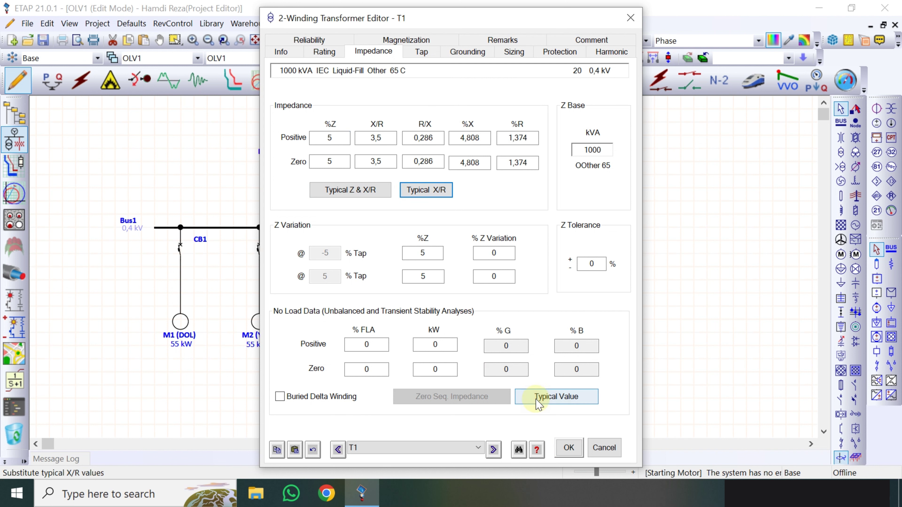
click(529, 397)
click(569, 448)
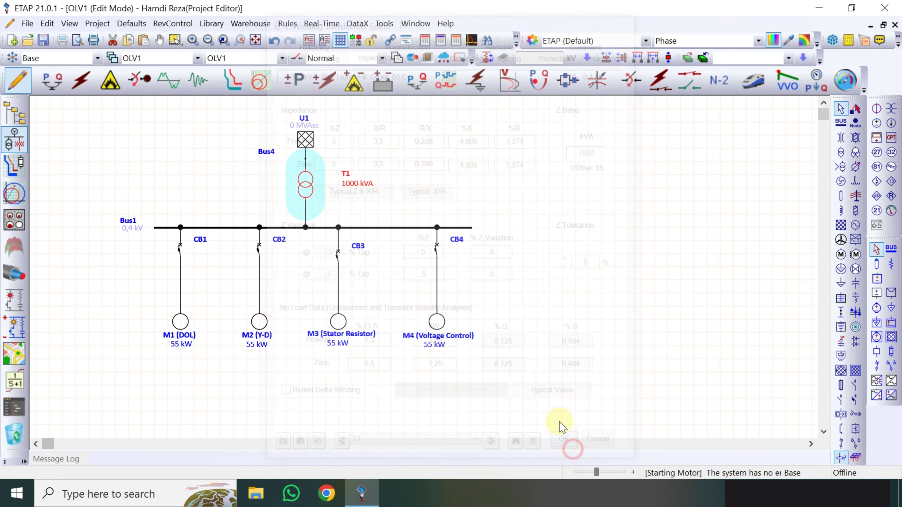
click(525, 221)
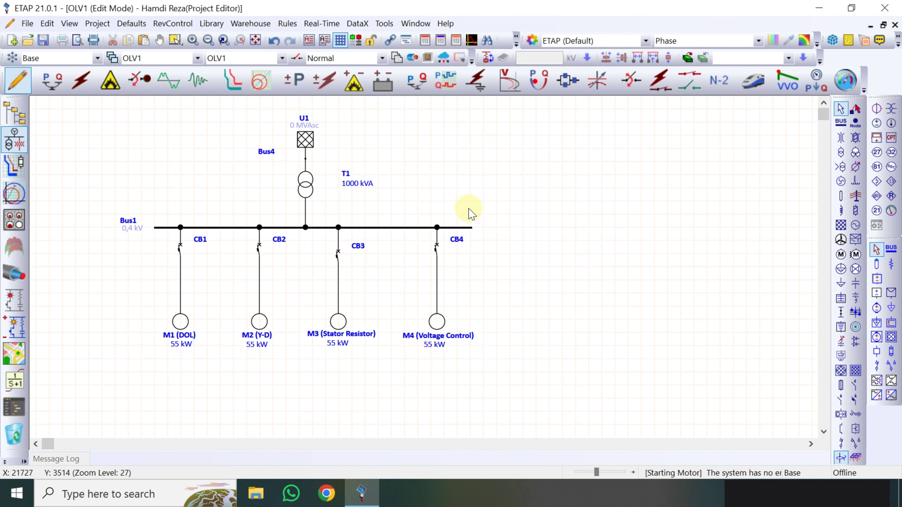
Step: Convert the Bus4 node between power grid U1 and transformer T1 into a bus
right_click(306, 162)
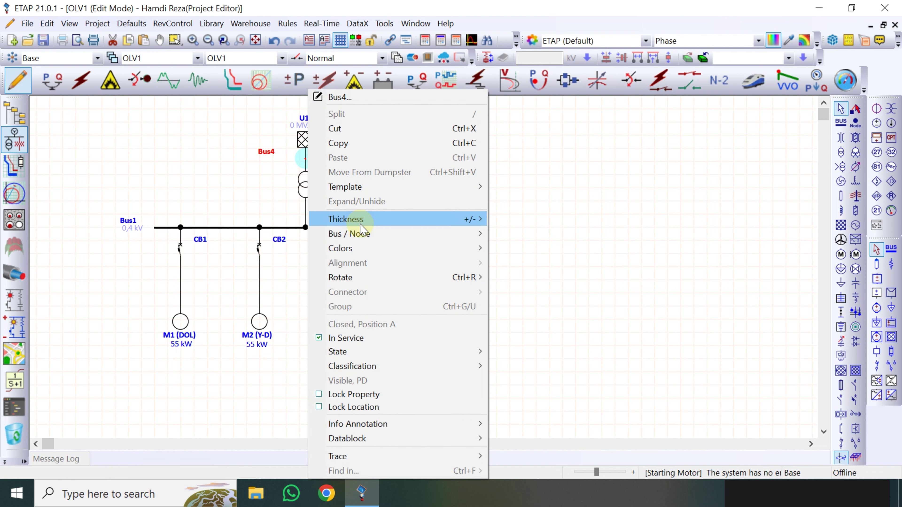
mouse_move(357, 233)
click(497, 236)
click(476, 157)
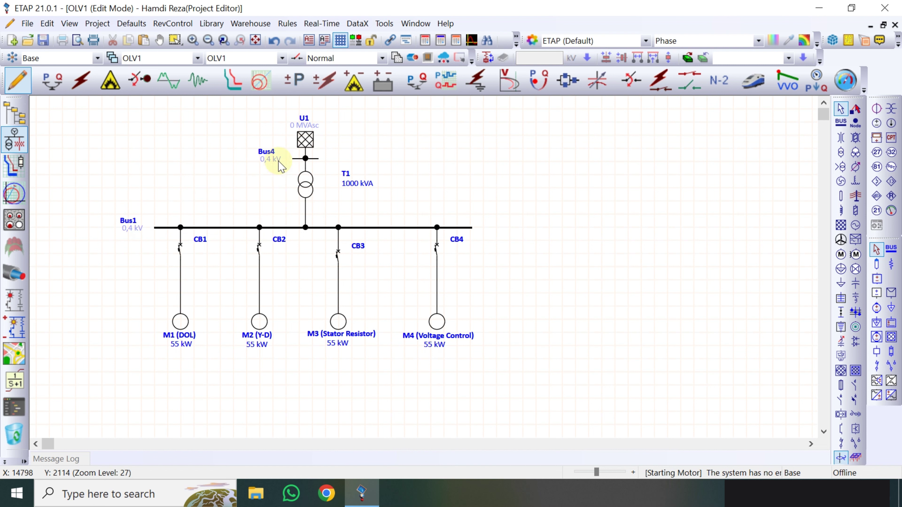
Step: Set the nominal voltage of Bus4 to 20 kV
double_click(300, 163)
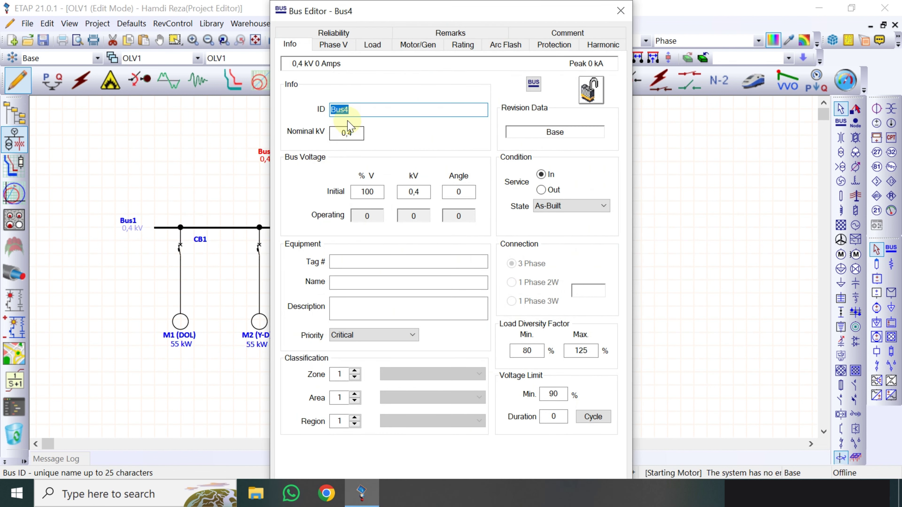
double_click(355, 133)
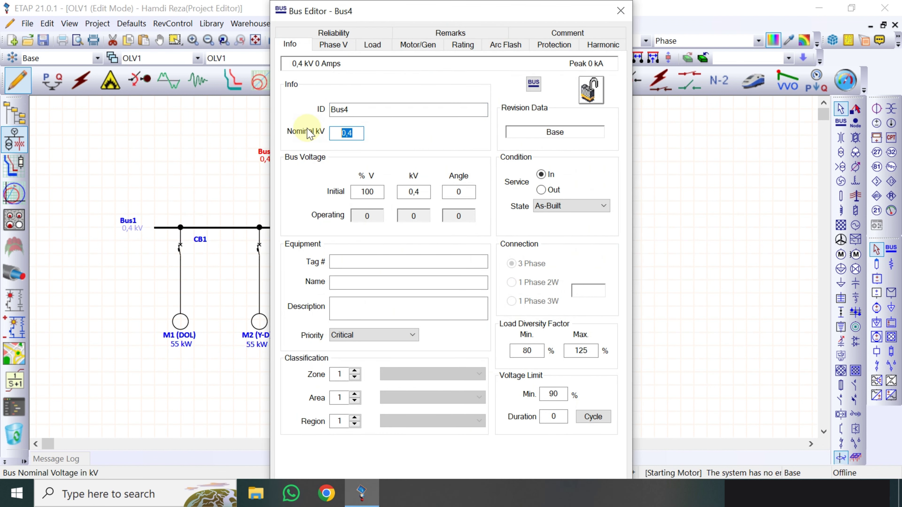
text(20)
key(Tab)
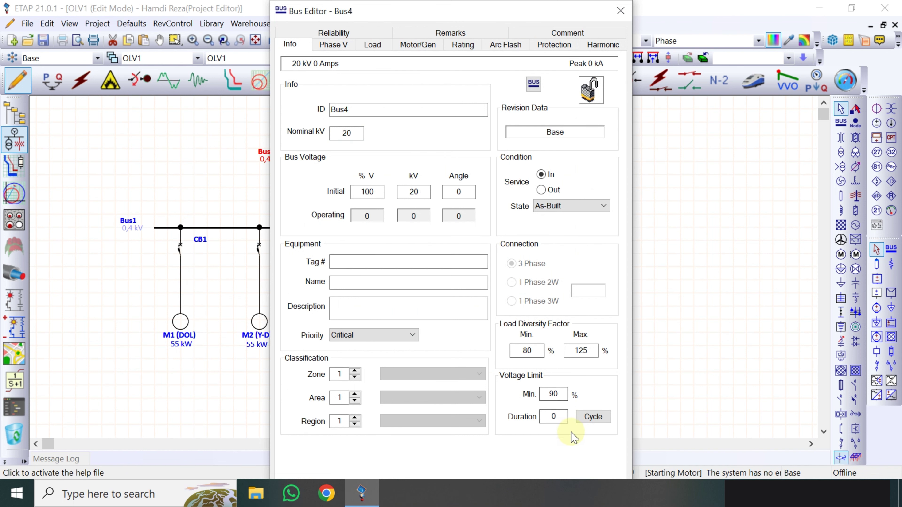
click(390, 113)
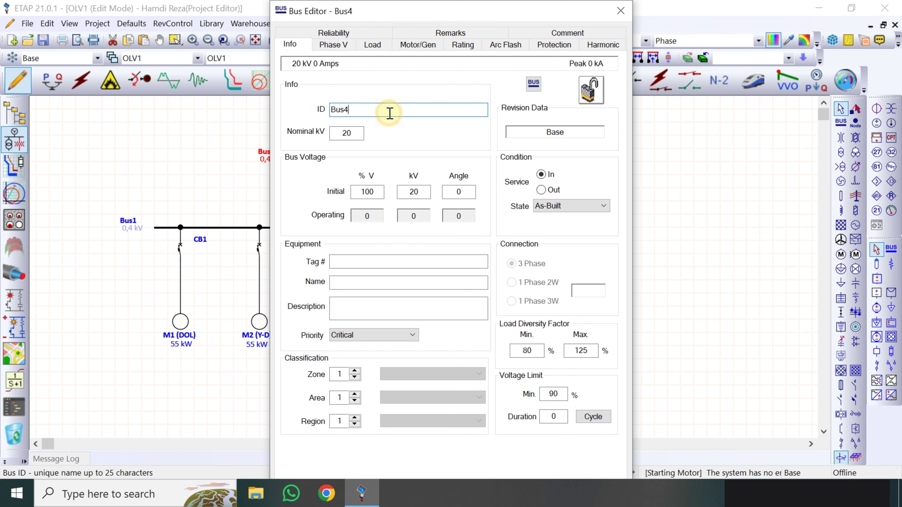
key(Return)
Step: Check the rated voltage of power grid U1 in its rating data
double_click(306, 142)
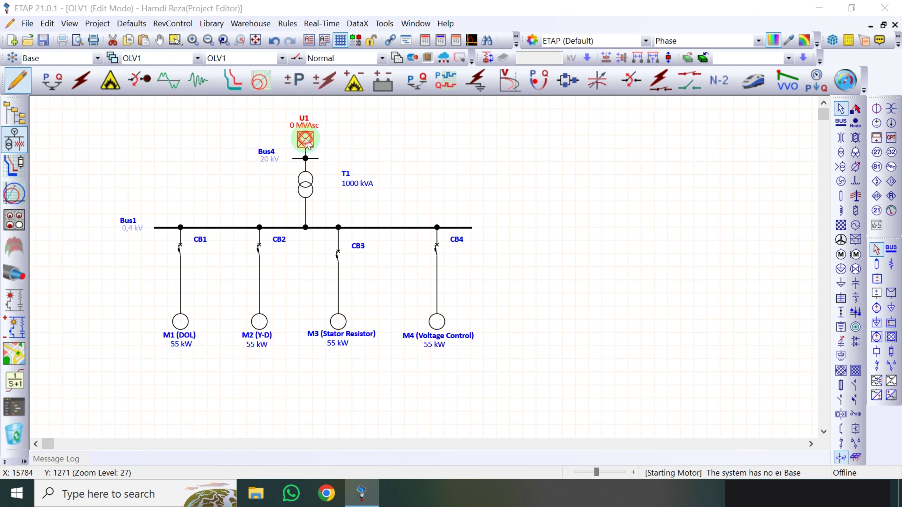
click(289, 57)
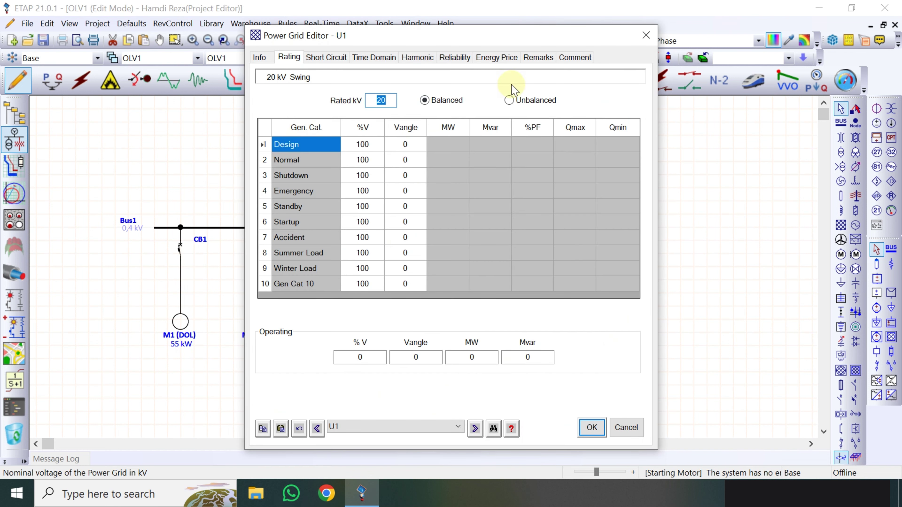
click(646, 35)
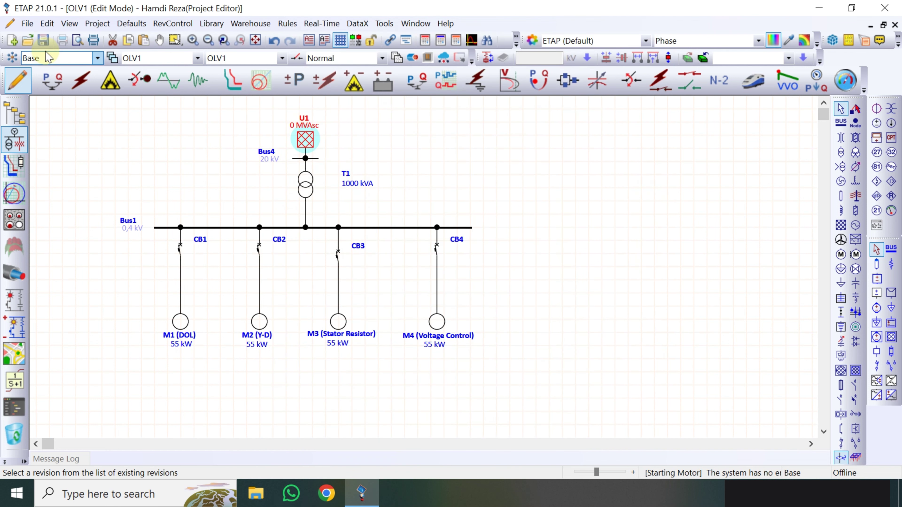
Step: Run a load flow analysis and display its results with bus voltages in kV and power flows in Amp
click(53, 80)
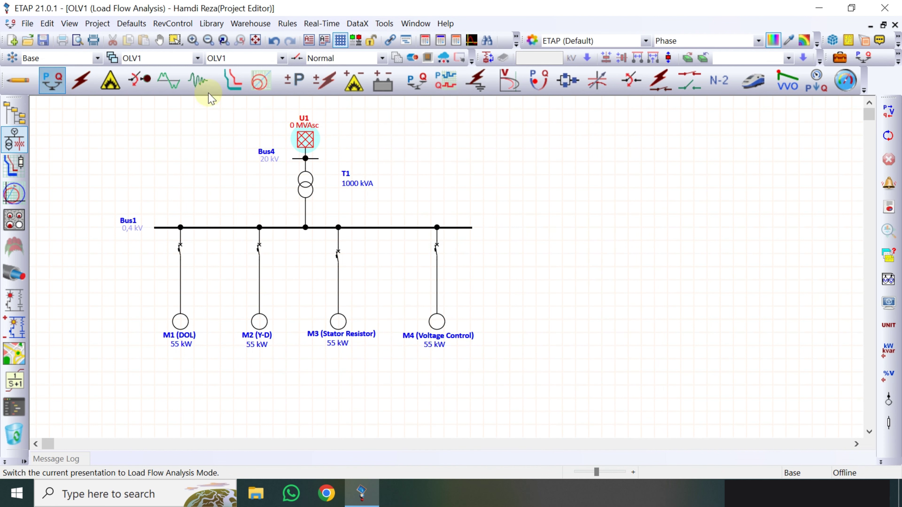
click(888, 108)
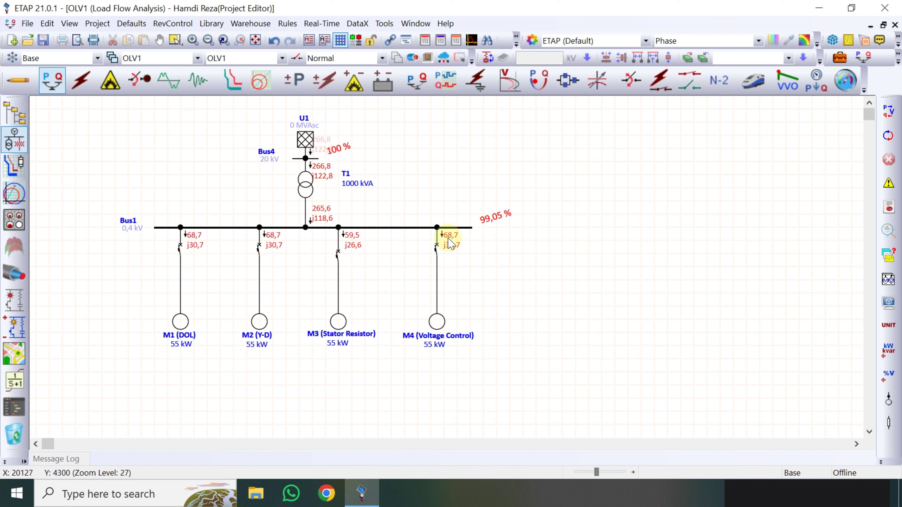
click(886, 304)
click(423, 65)
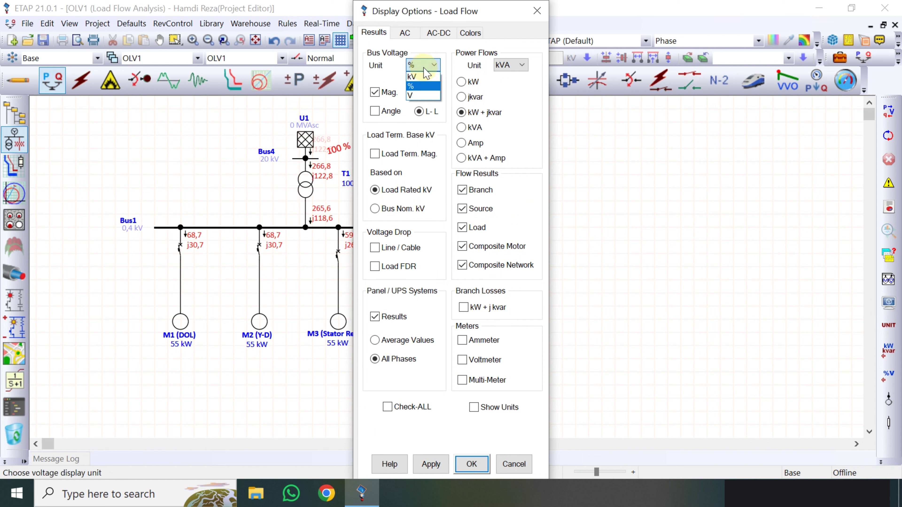
click(422, 77)
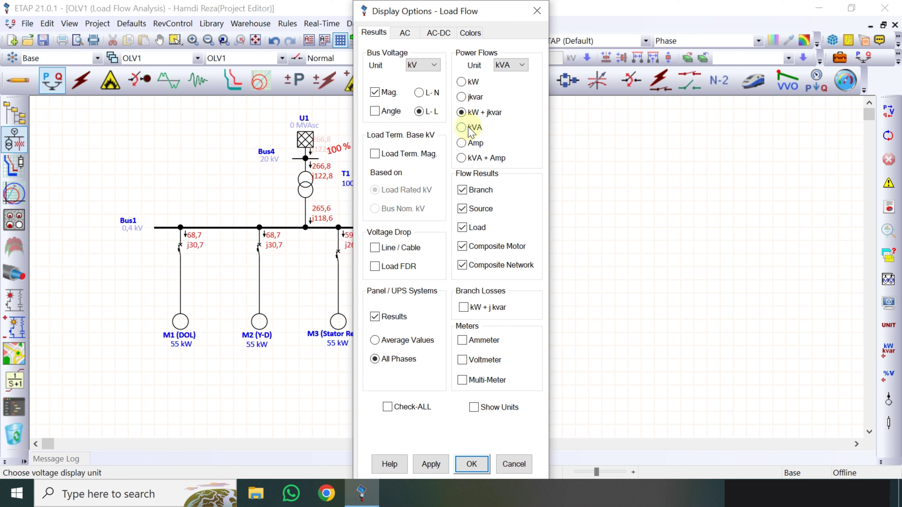
click(461, 143)
click(471, 463)
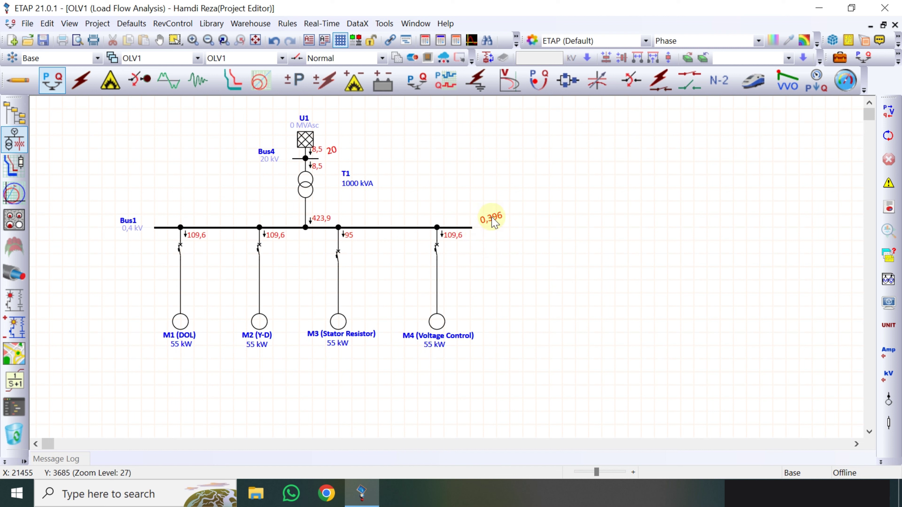
Step: Move the voltage result of Bus1 closer to the bus's end and examine the motor feeder currents
drag(492, 217, 481, 209)
click(472, 218)
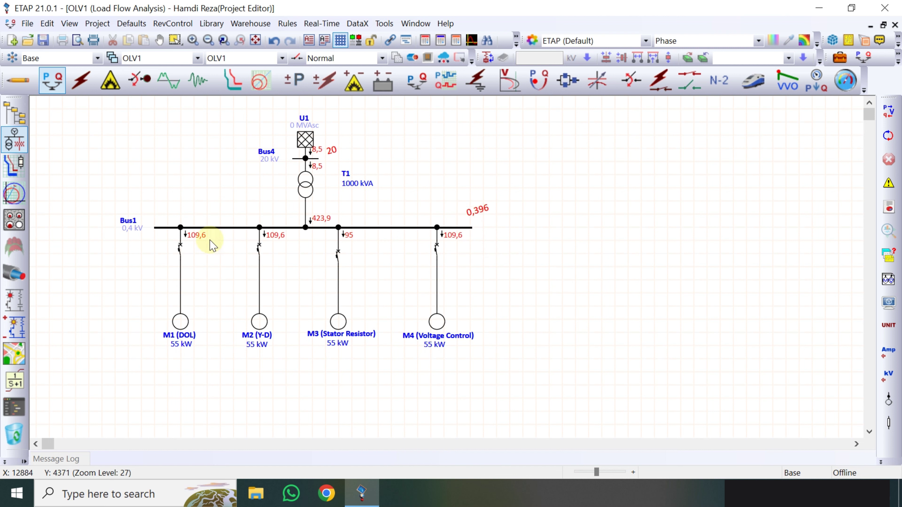
click(183, 322)
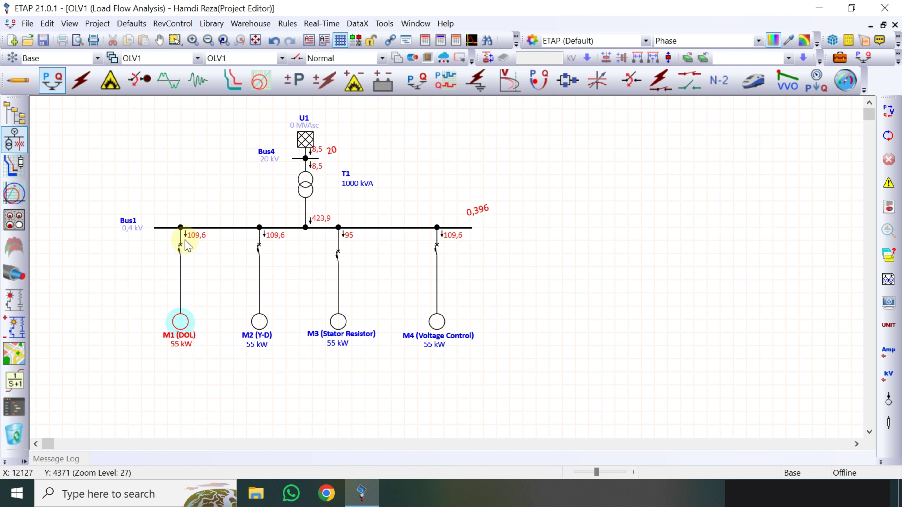
click(261, 332)
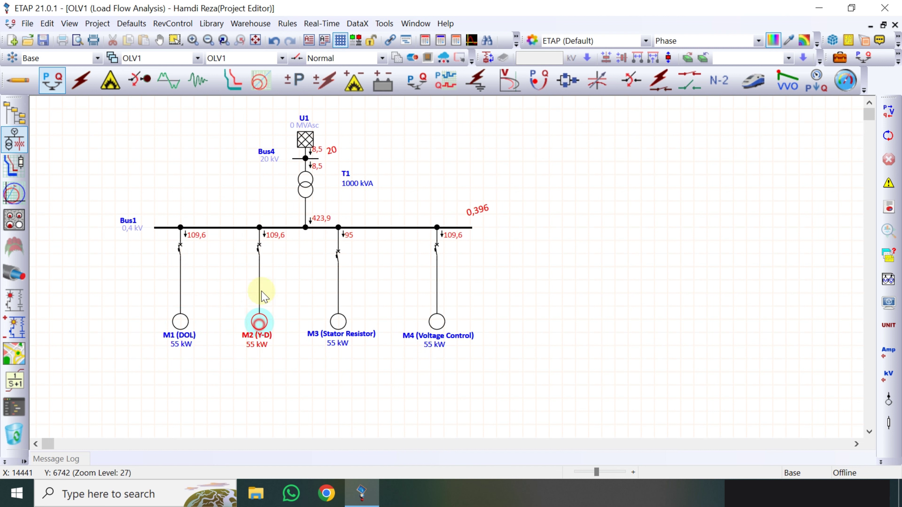
click(441, 332)
click(378, 274)
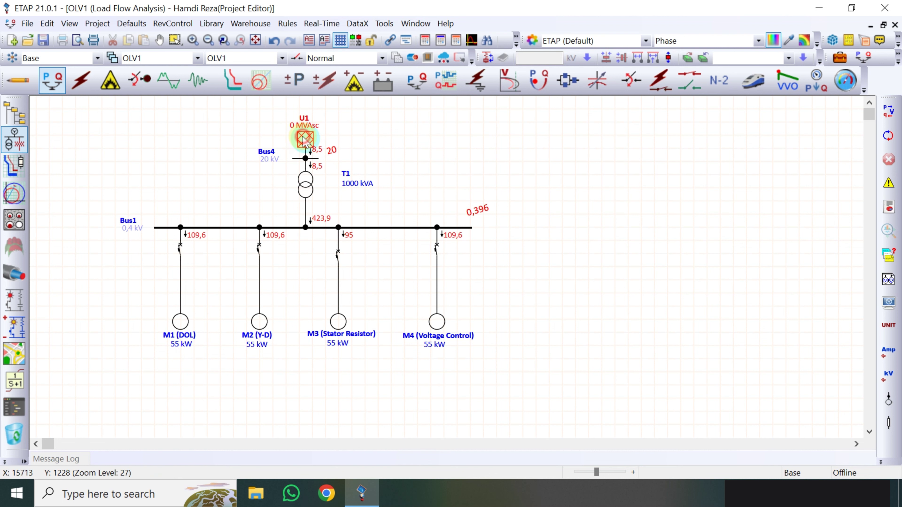
Step: Move power grid U1 up and transformer T1 down to widen the spacing around Bus4
drag(304, 140, 305, 126)
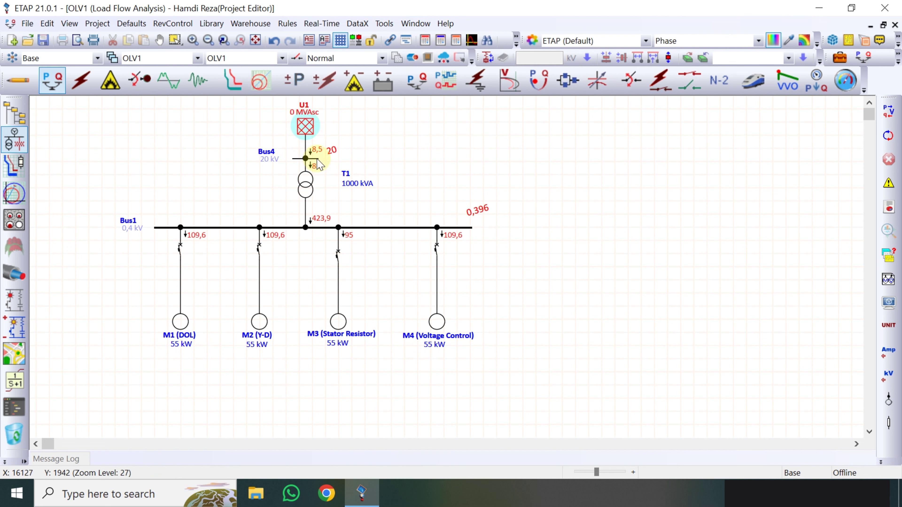
click(309, 182)
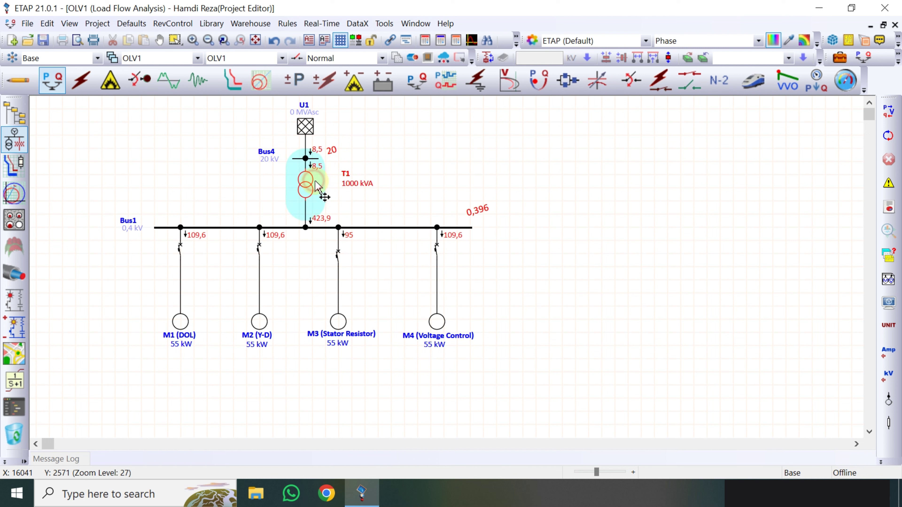
key(Down)
key(Down)
click(395, 153)
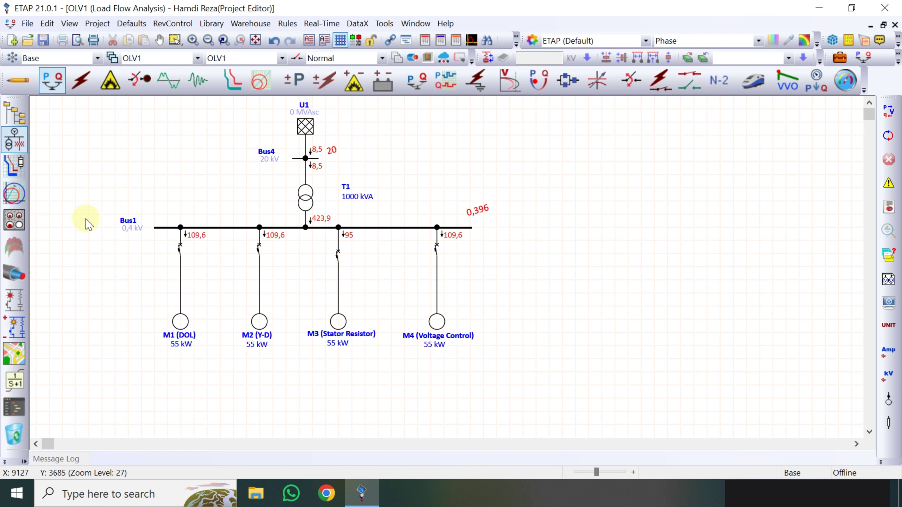
Step: Shift Bus1 together with its four breakers and motors down, away from transformer T1
drag(97, 223, 527, 374)
key(Down)
key(Down)
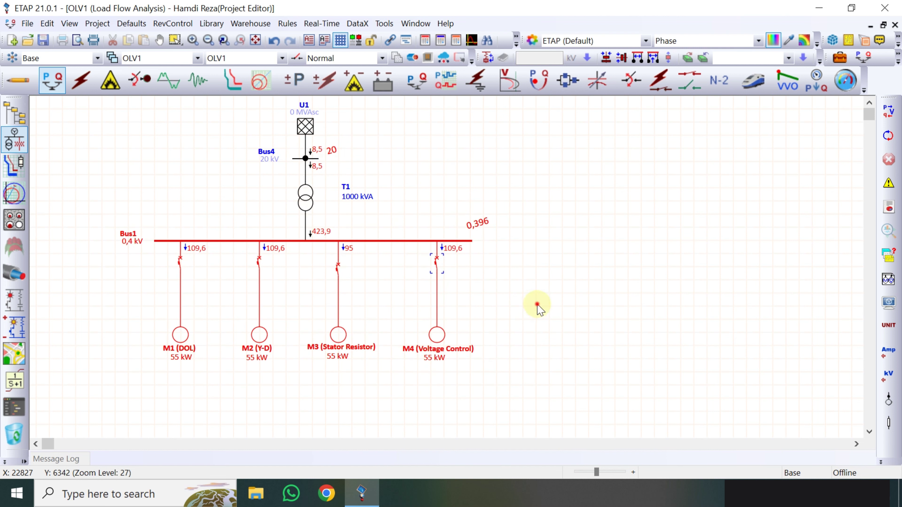
click(544, 307)
click(482, 224)
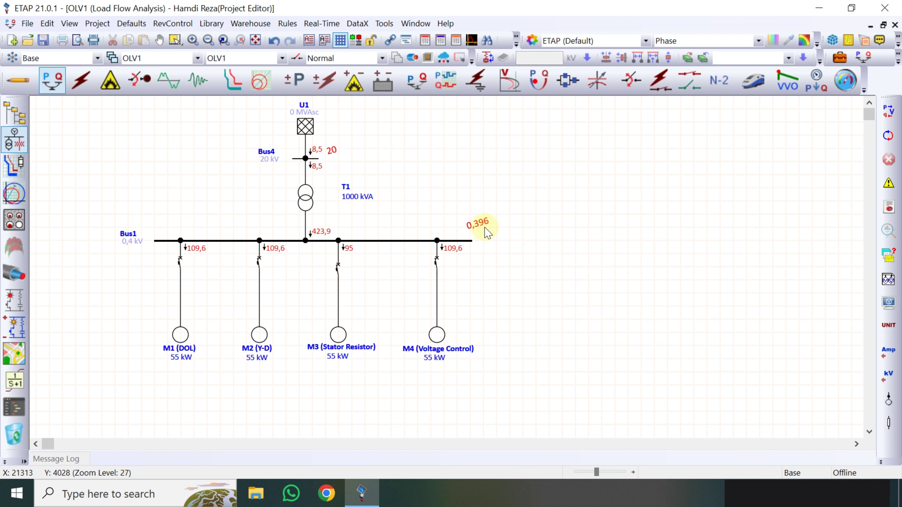
Step: Lower the voltage result of Bus1 so it sits directly beside the end of the relocated bus
drag(487, 233, 500, 245)
click(534, 239)
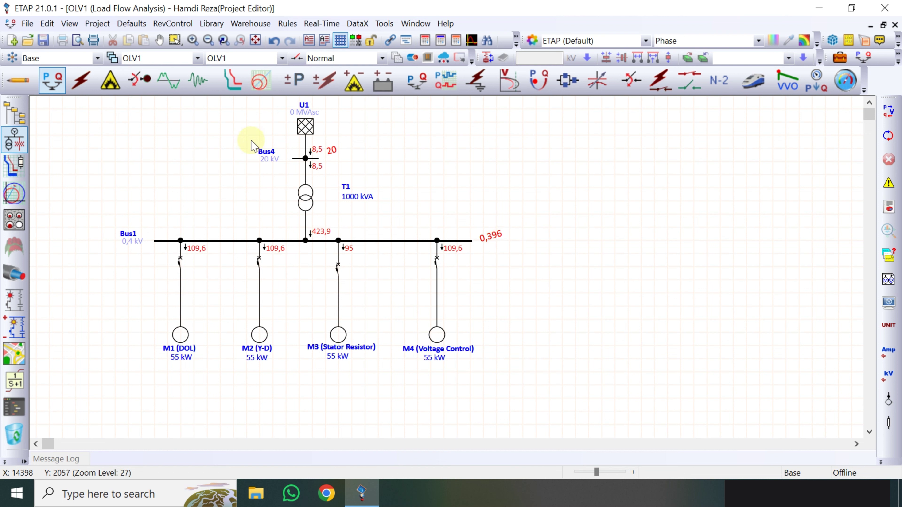
Step: Switch to motor acceleration analysis and try to run static motor starting with the output name Untitled
click(146, 84)
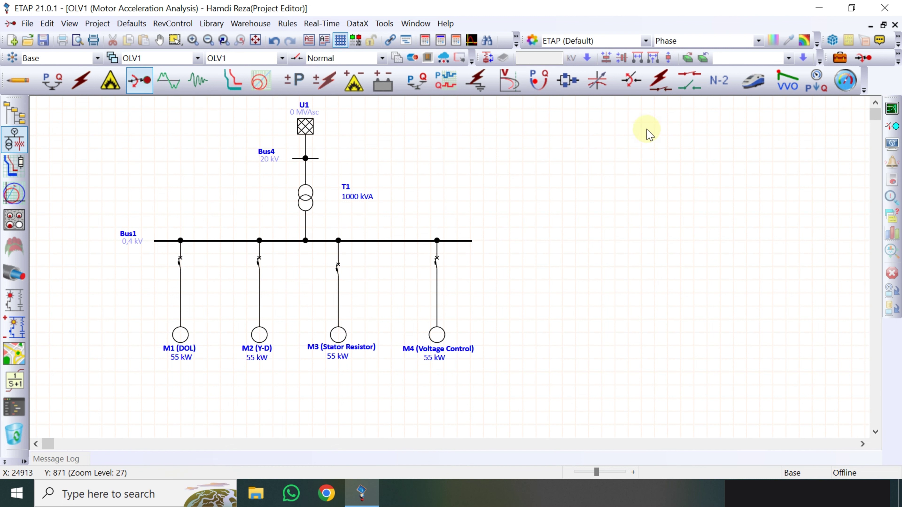
click(889, 128)
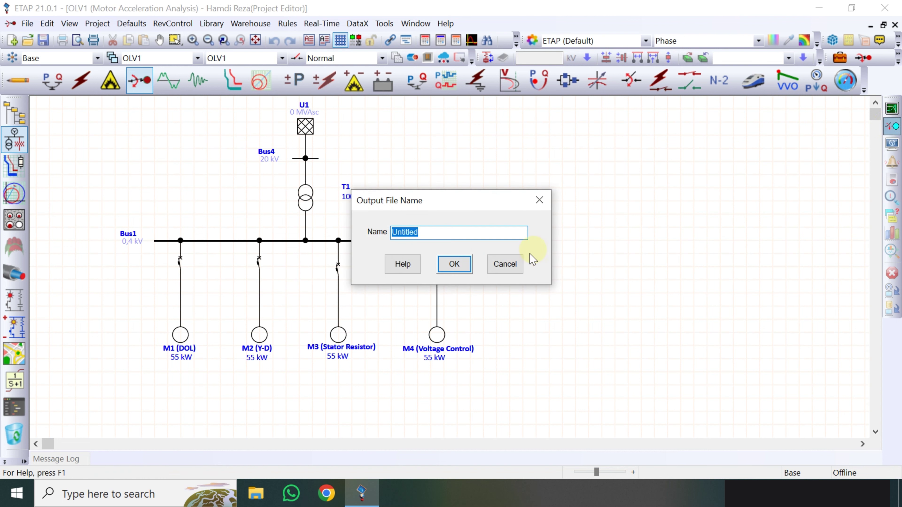
click(453, 264)
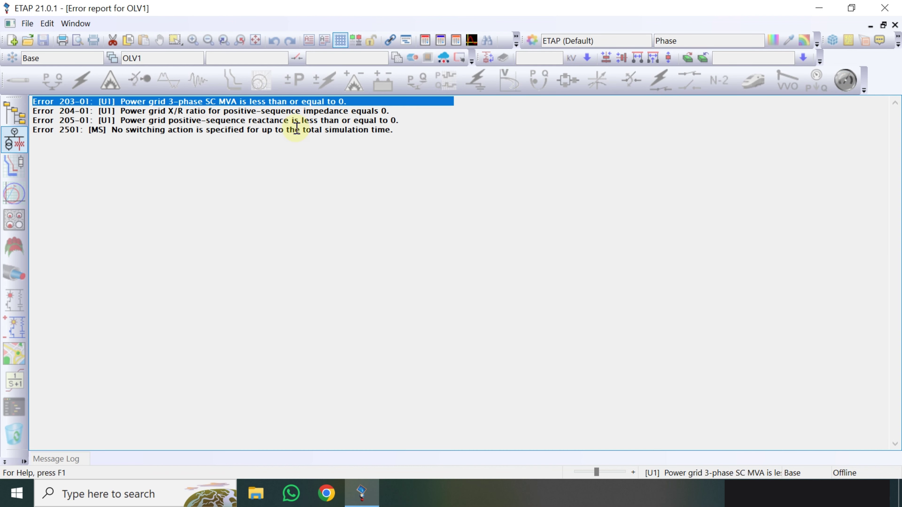
Step: Set power grid U1's three-phase short-circuit rating to 900 MVAsc with an X/R ratio of 99
double_click(304, 101)
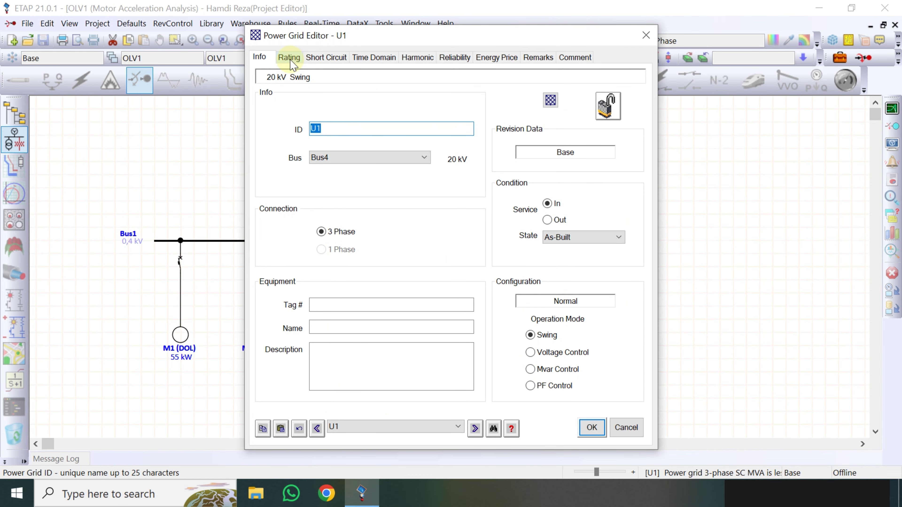
click(290, 58)
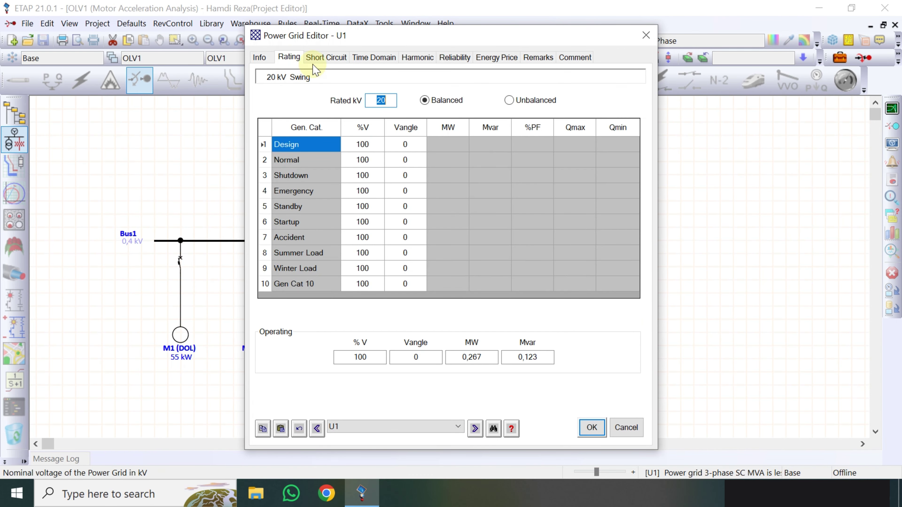
click(319, 58)
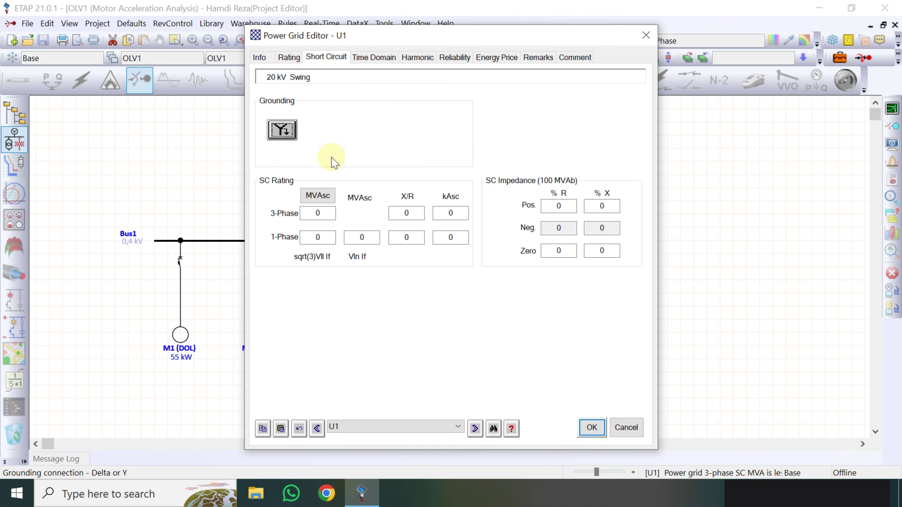
click(331, 213)
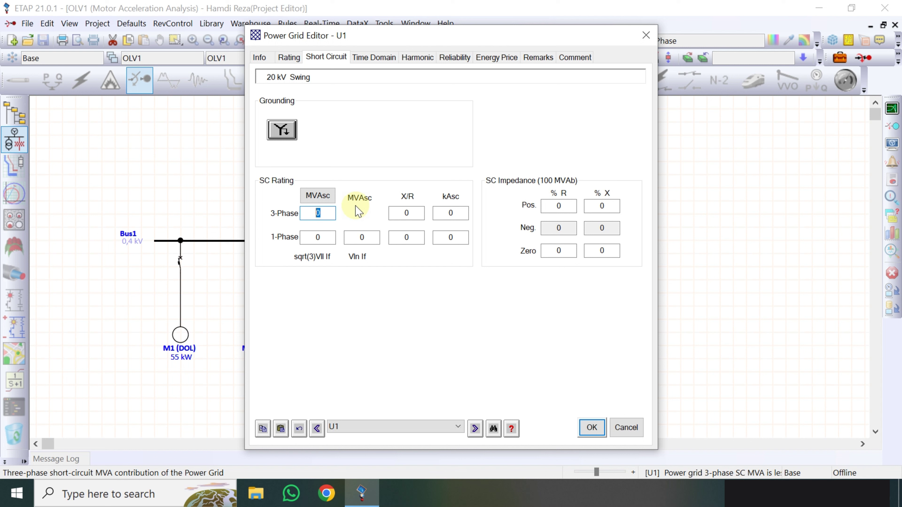
text(00)
click(410, 213)
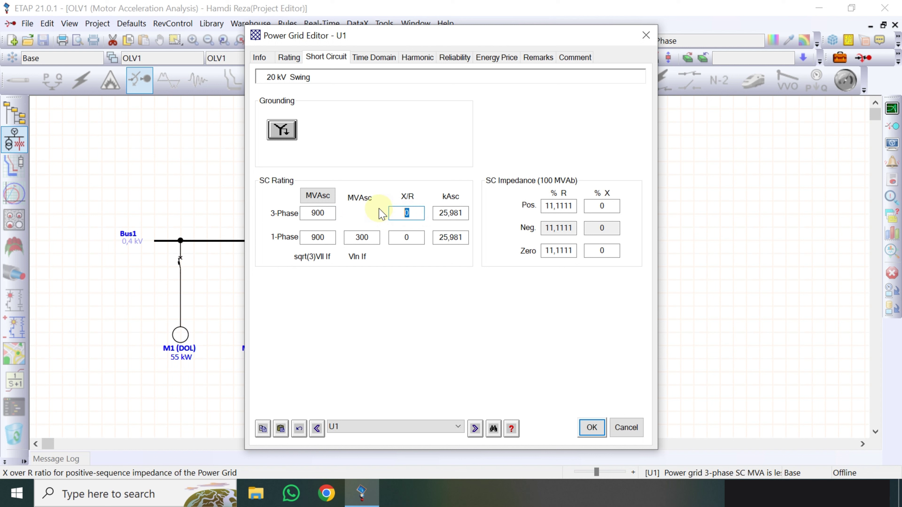
text(99)
click(412, 237)
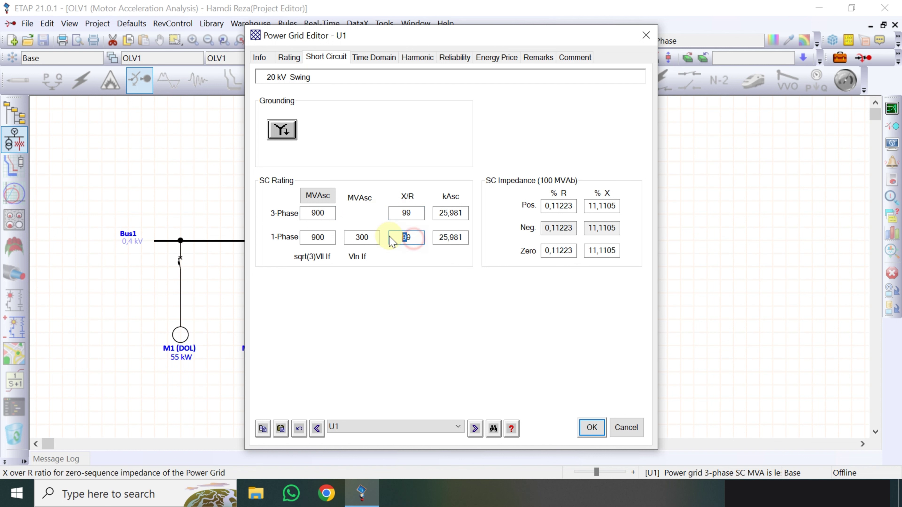
click(416, 239)
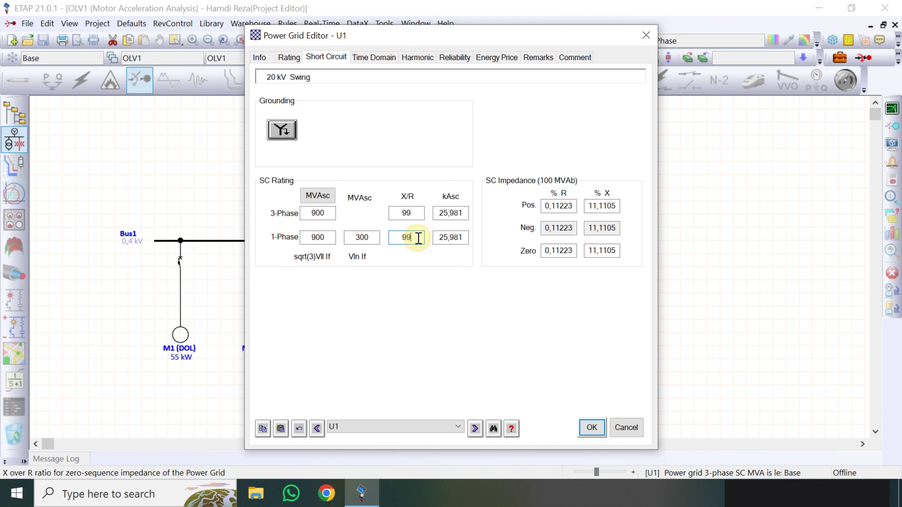
click(591, 429)
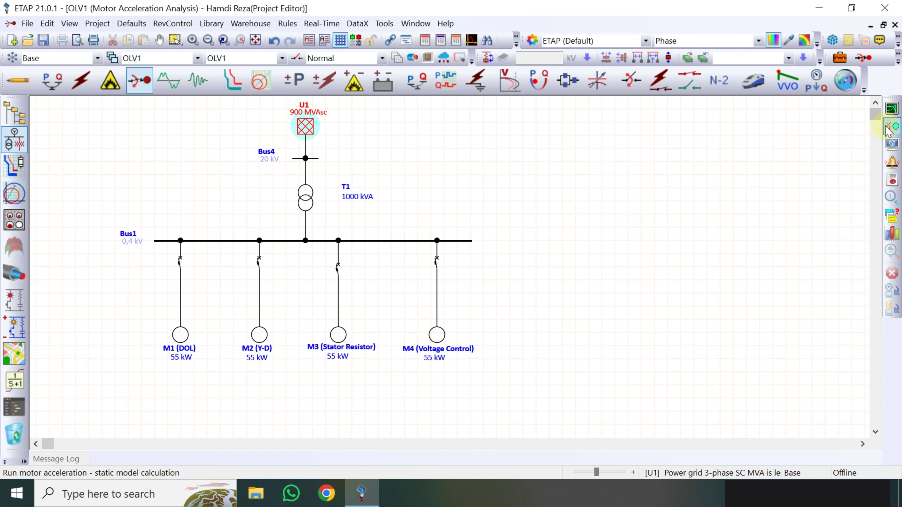
Step: Try to run static motor starting again with the corrected grid data, and return to the one-line diagram
click(18, 80)
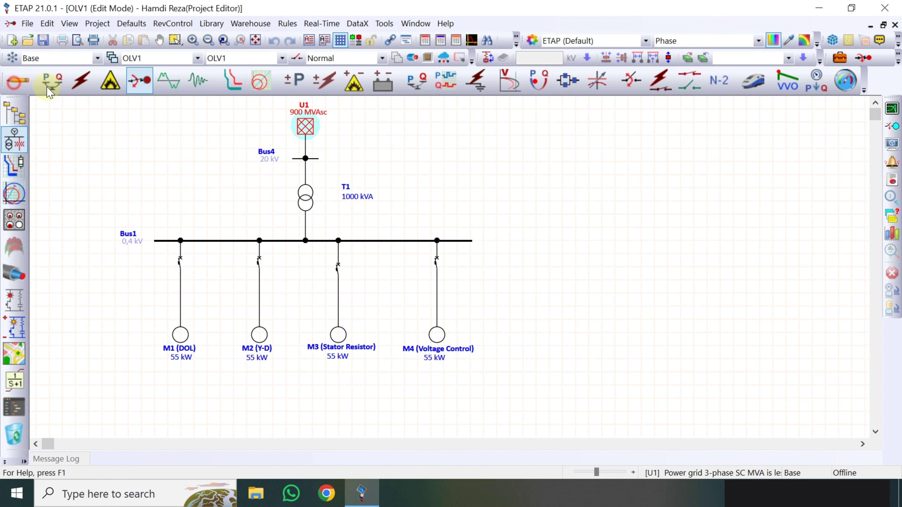
click(142, 76)
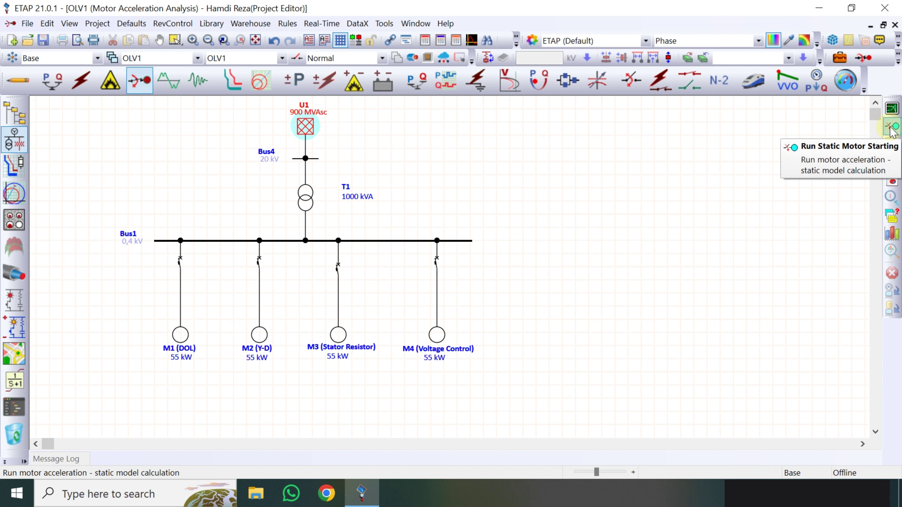
click(891, 128)
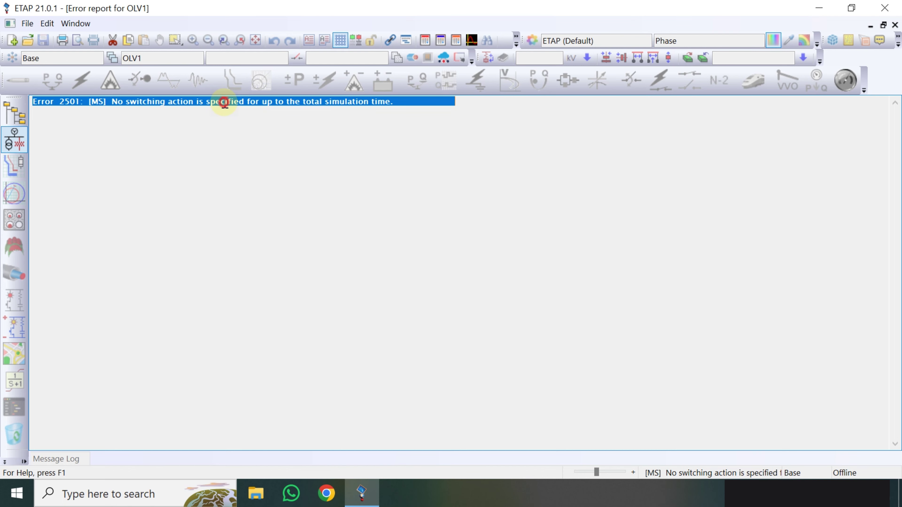
click(14, 140)
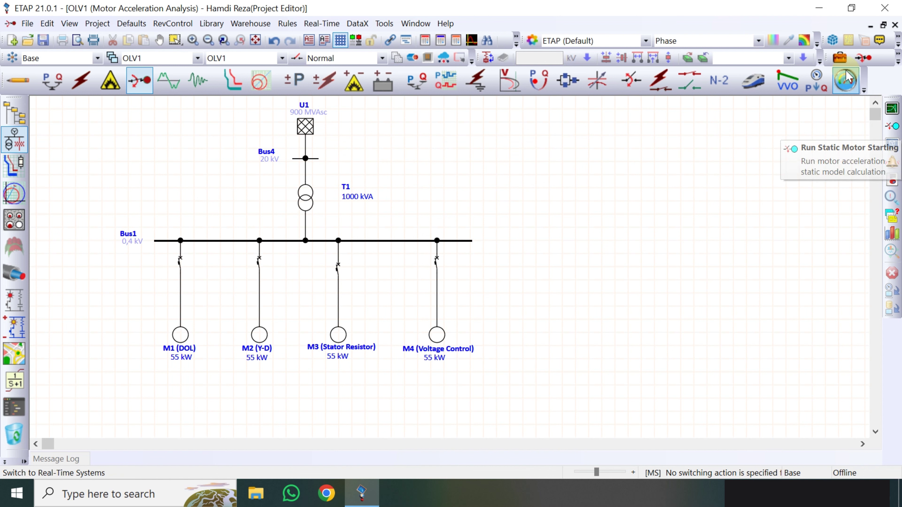
Step: Open the event settings of motor starting study case MS and place them beside the one-line diagram
click(840, 58)
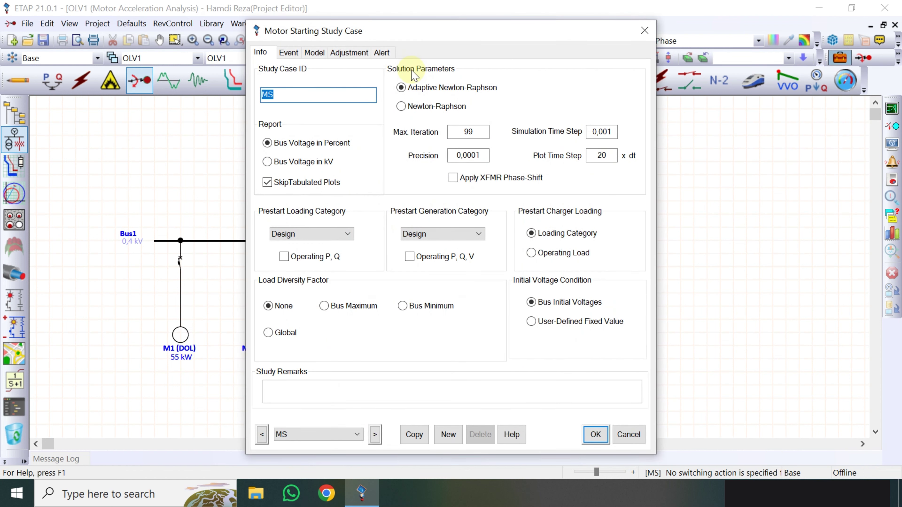
click(289, 53)
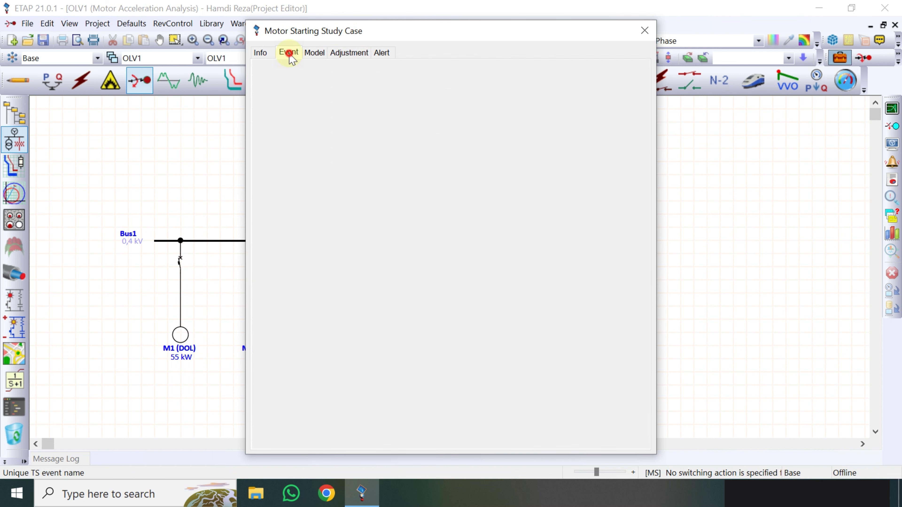
drag(419, 33, 644, 45)
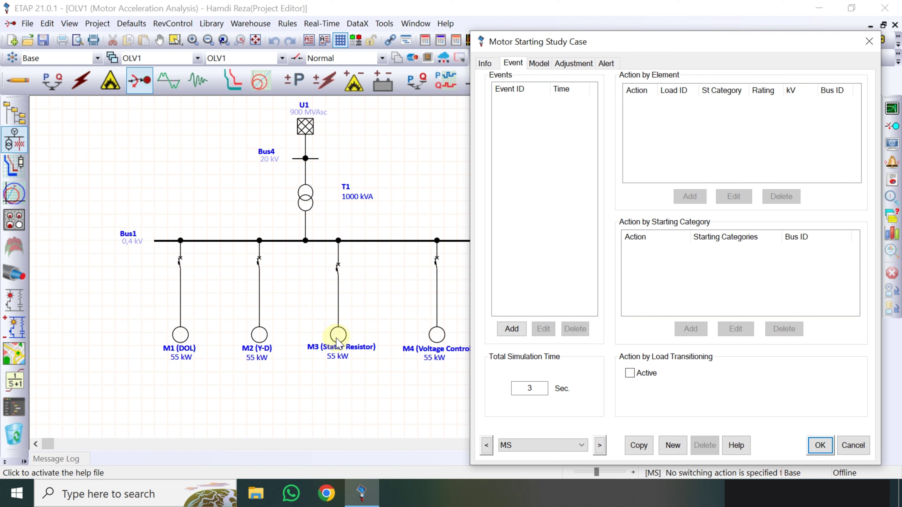
Step: Add four active events named M1, M2, M3 and M4 to the study case, each at time 0
click(514, 328)
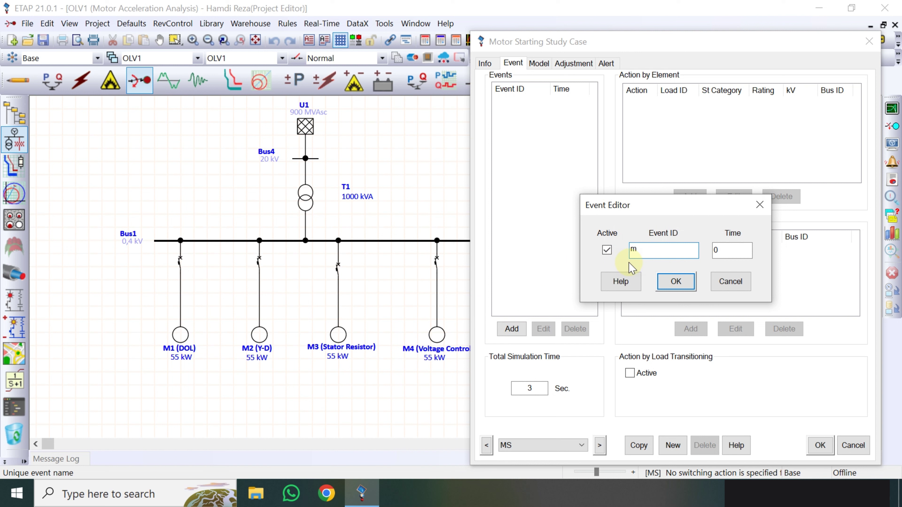
text(m)
key(BackSpace)
text(M1)
click(676, 281)
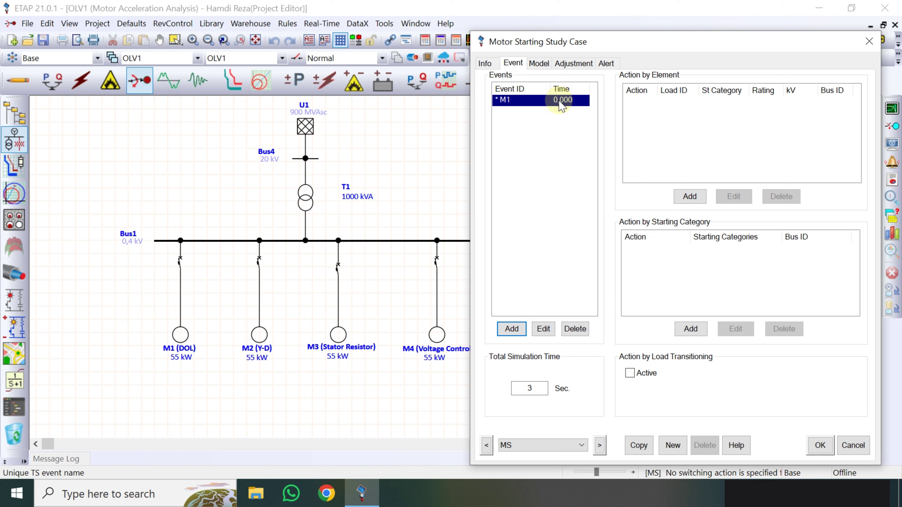
click(511, 328)
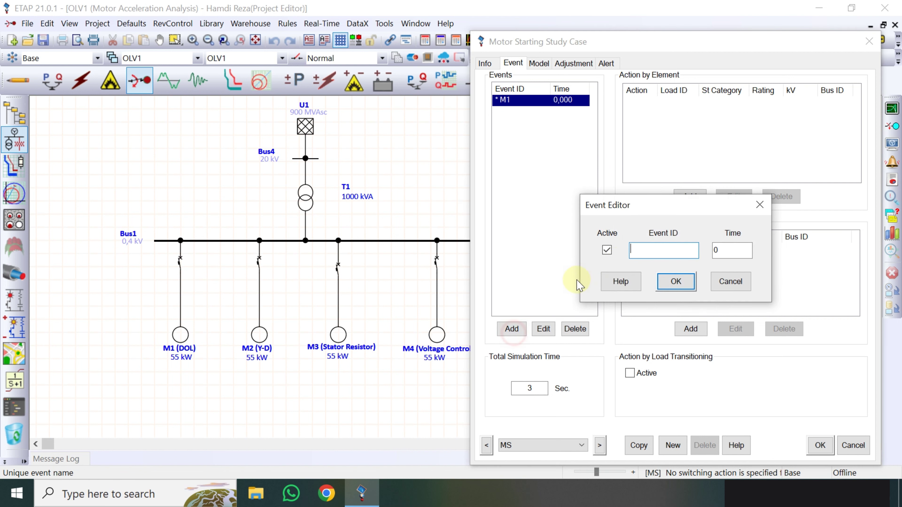
text(M2)
key(Return)
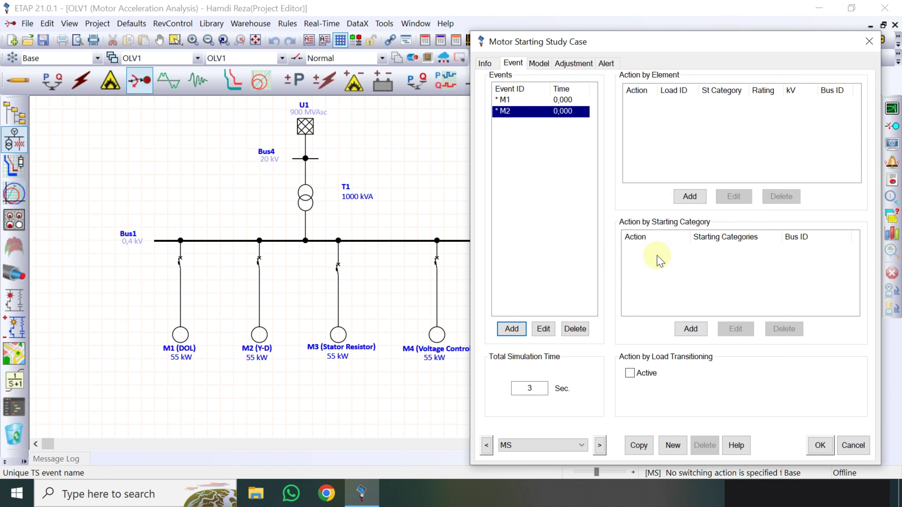
click(516, 331)
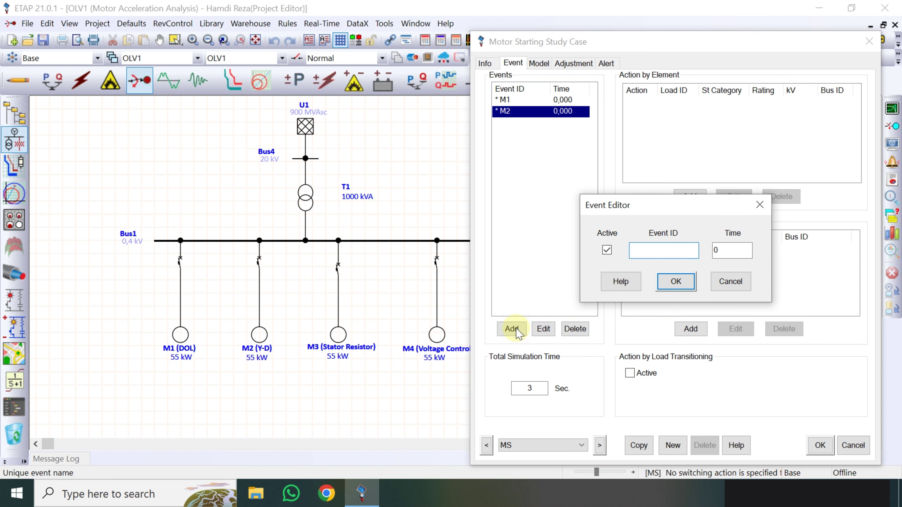
key(Return)
click(515, 330)
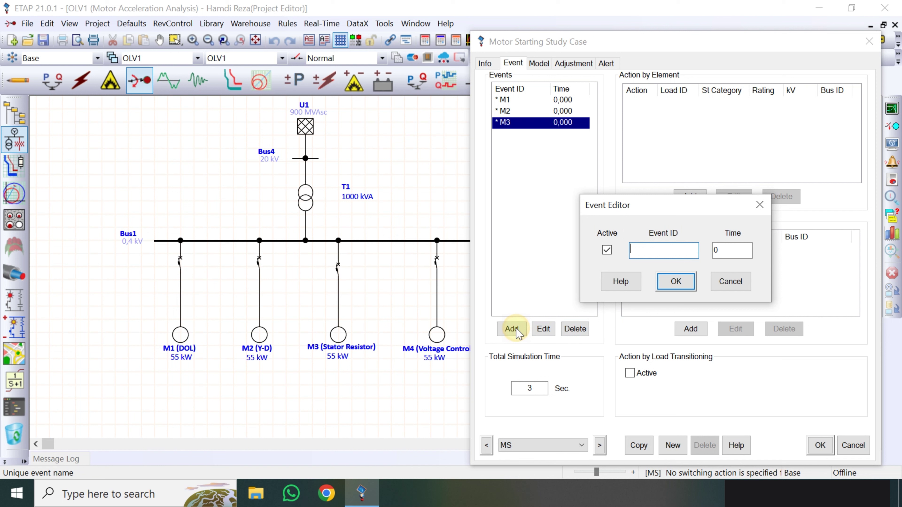
key(Return)
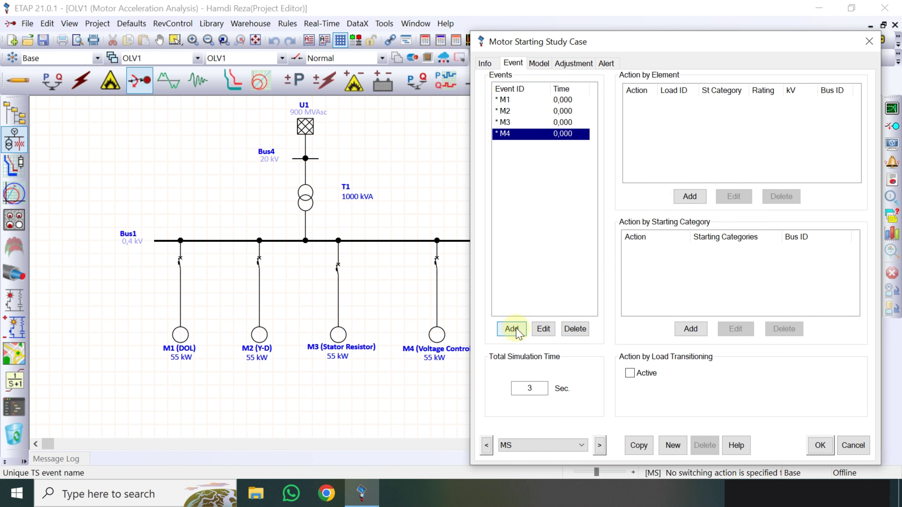
Step: Add a start action for motor M1 (DOL) to event M1, using the Normal starting category
click(538, 61)
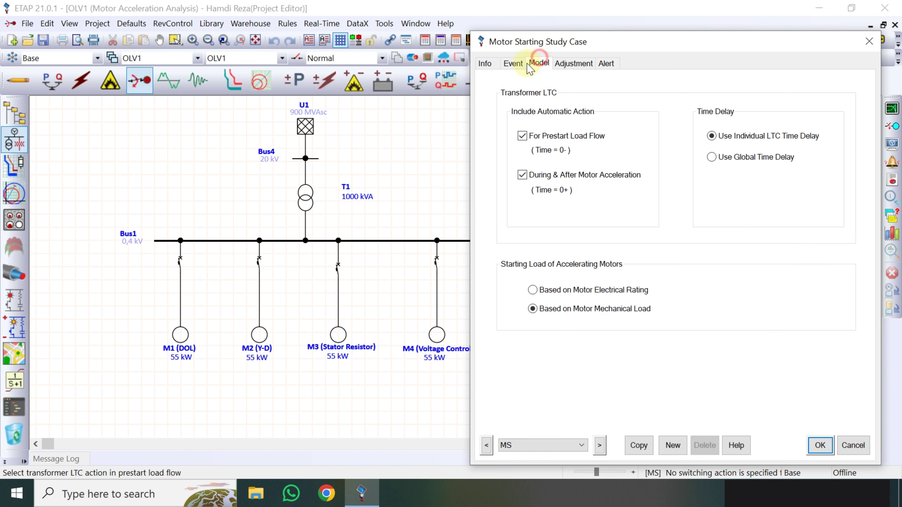
click(513, 63)
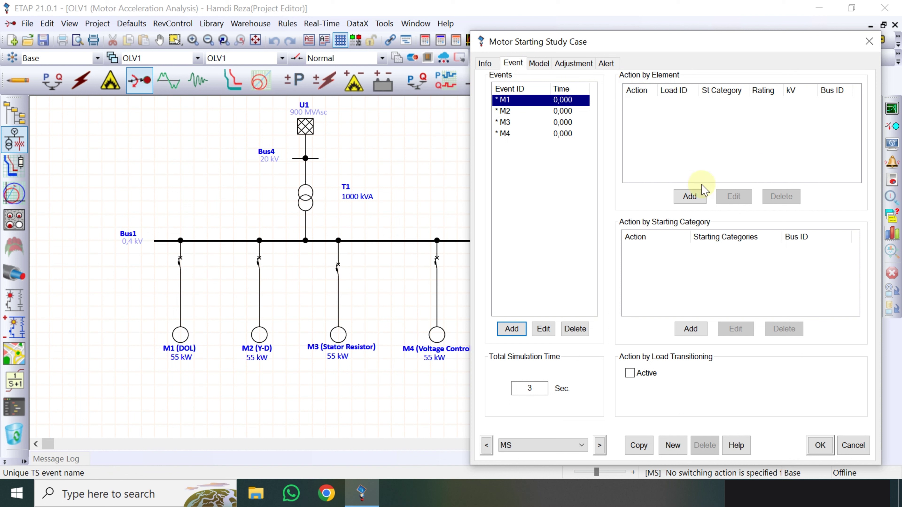
click(690, 197)
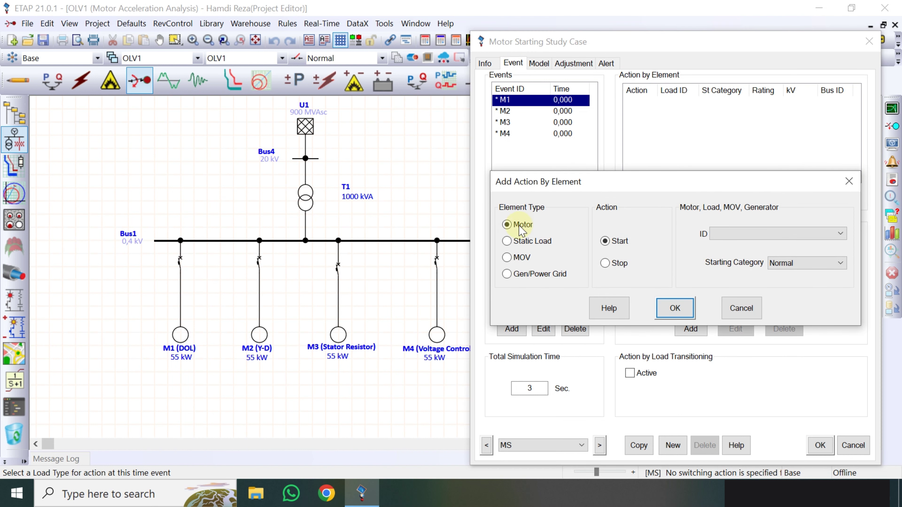
click(745, 233)
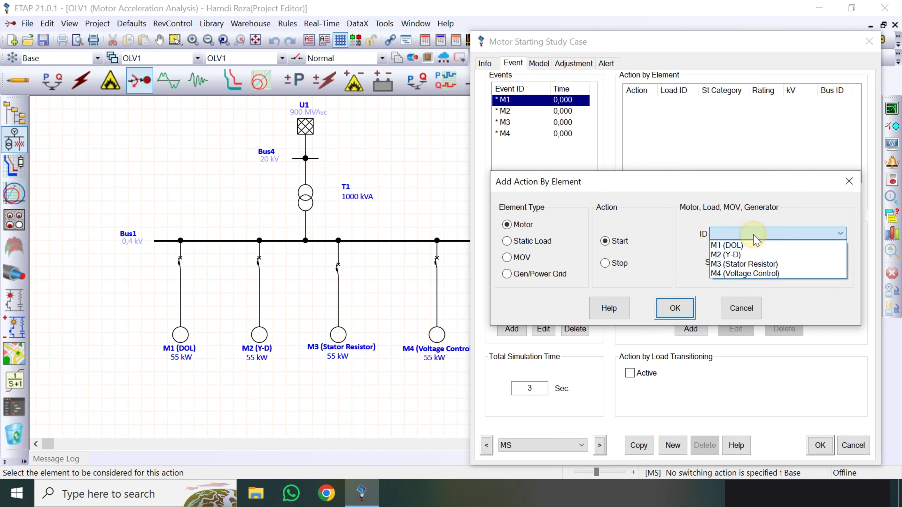
click(738, 245)
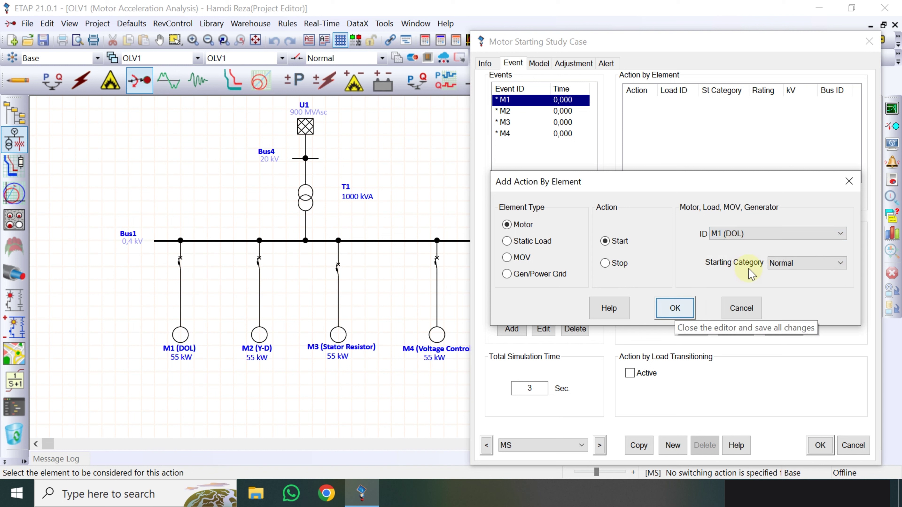
click(673, 309)
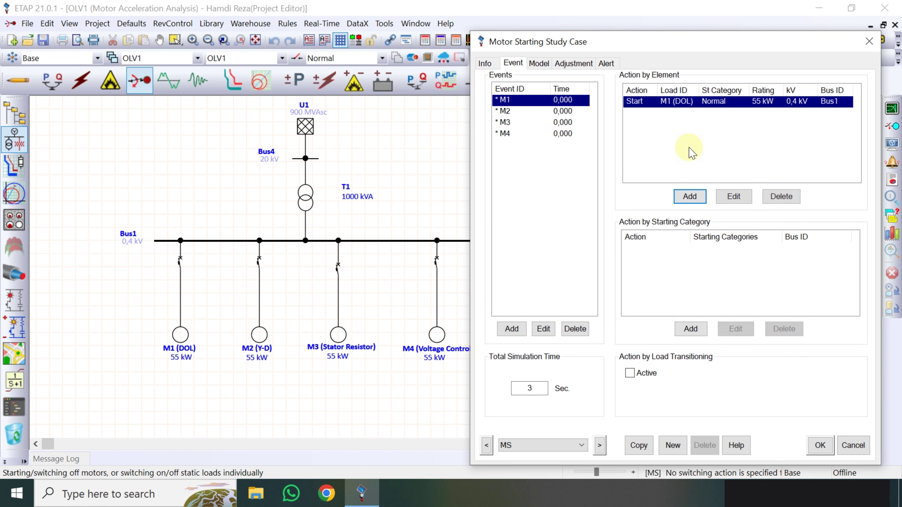
Step: Add start actions for motors M2 (Y-D) and M3 (Stator Resistor) to event M1, using the Normal starting category
click(690, 196)
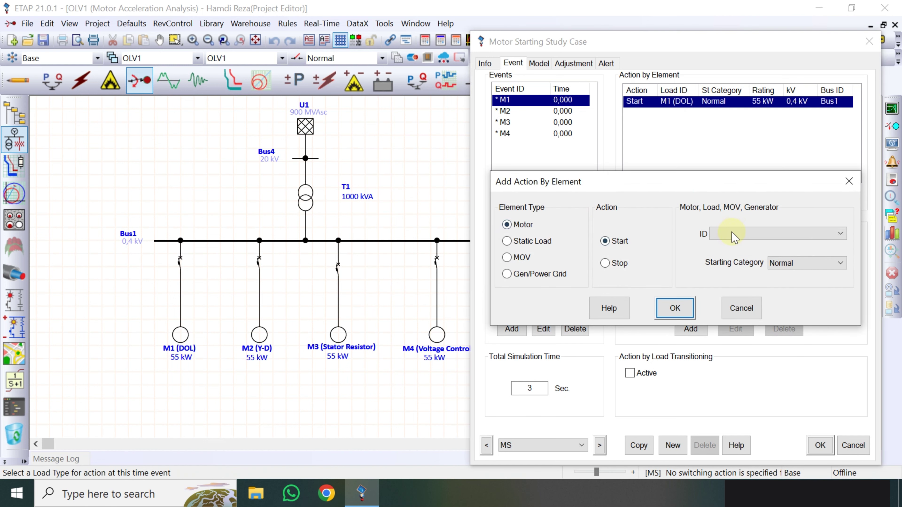
click(731, 235)
click(731, 243)
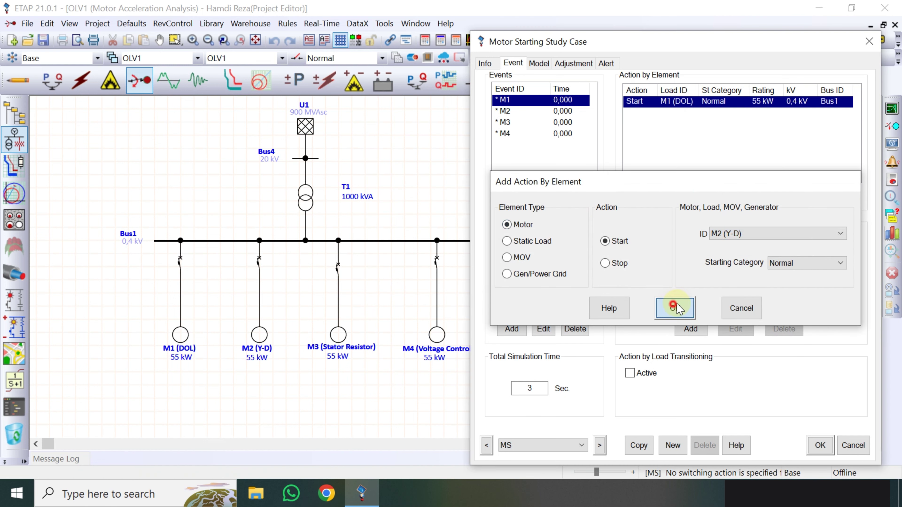
click(673, 307)
click(690, 197)
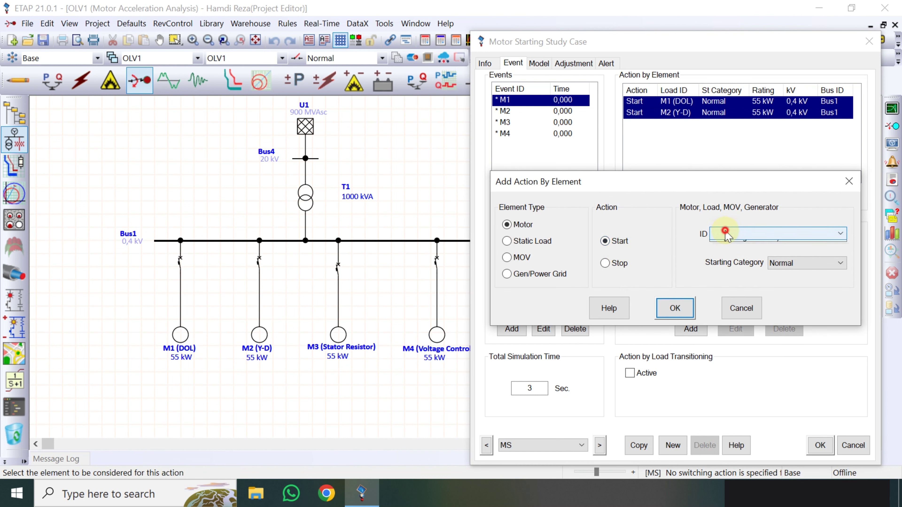
click(731, 233)
click(731, 247)
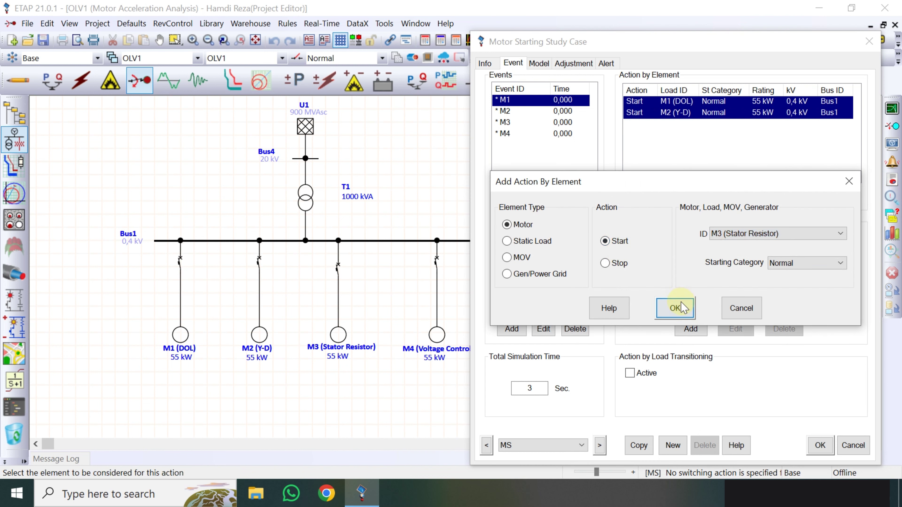
click(674, 308)
Step: Add a start action for motor M4 (Voltage Control) to event M1 with the Normal category, and accept the study case settings
click(690, 197)
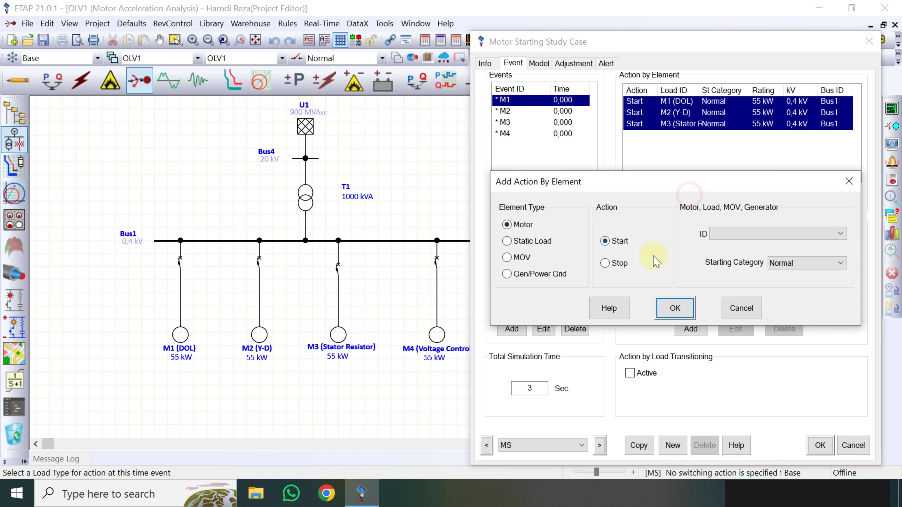
click(713, 235)
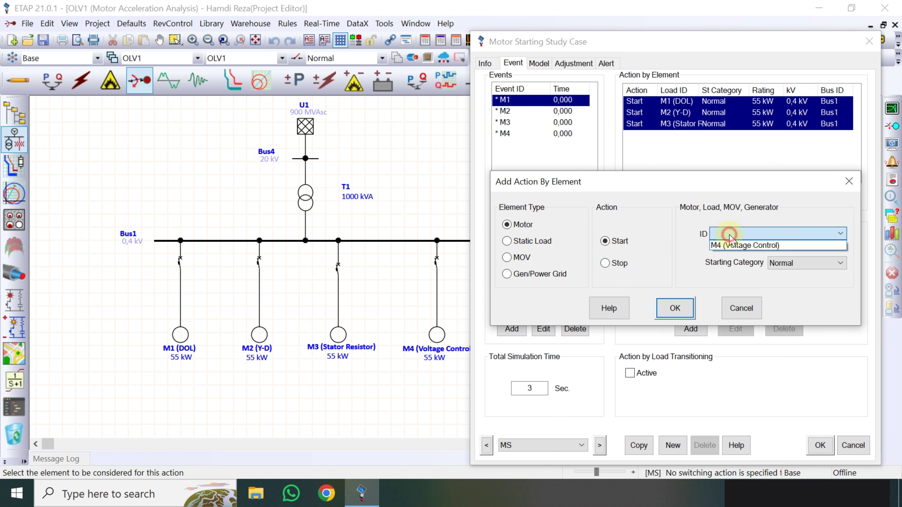
click(734, 245)
click(675, 308)
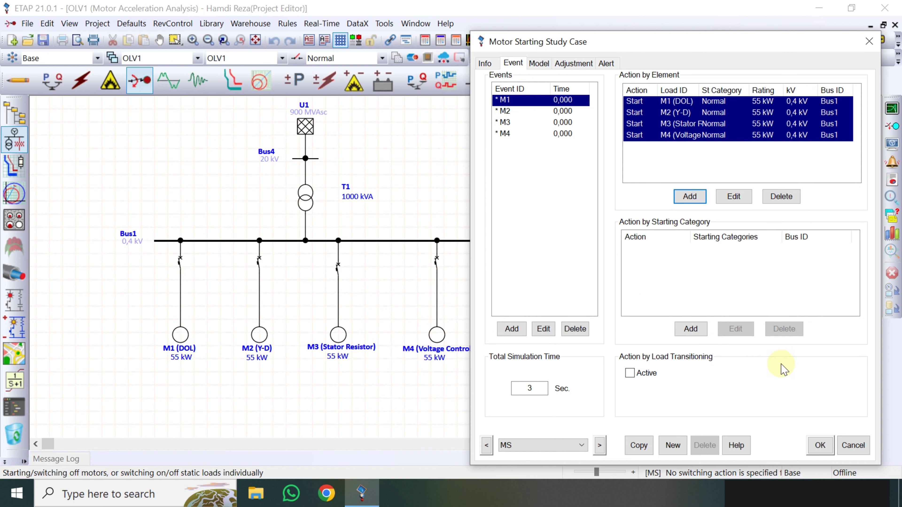
click(819, 444)
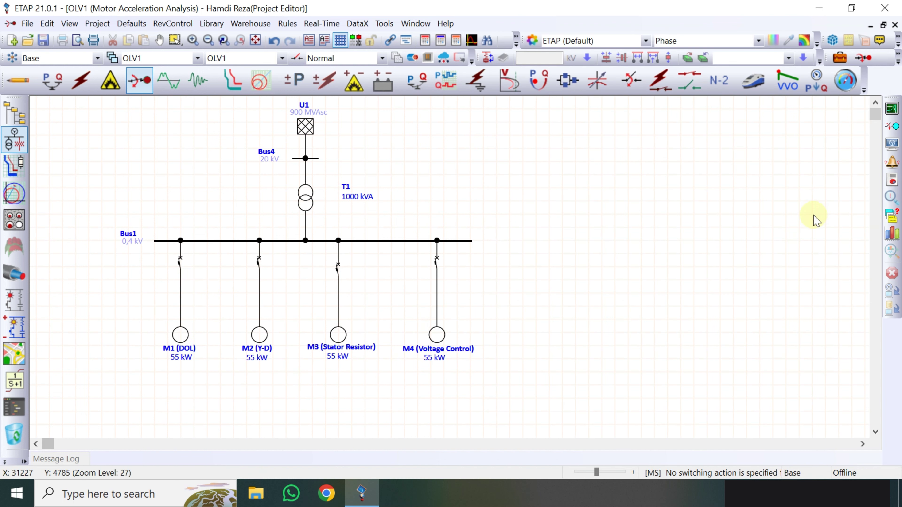
Step: Run static motor starting, move the time slider clear of the diagram, and shrink the alert view so the motor labels show
click(891, 129)
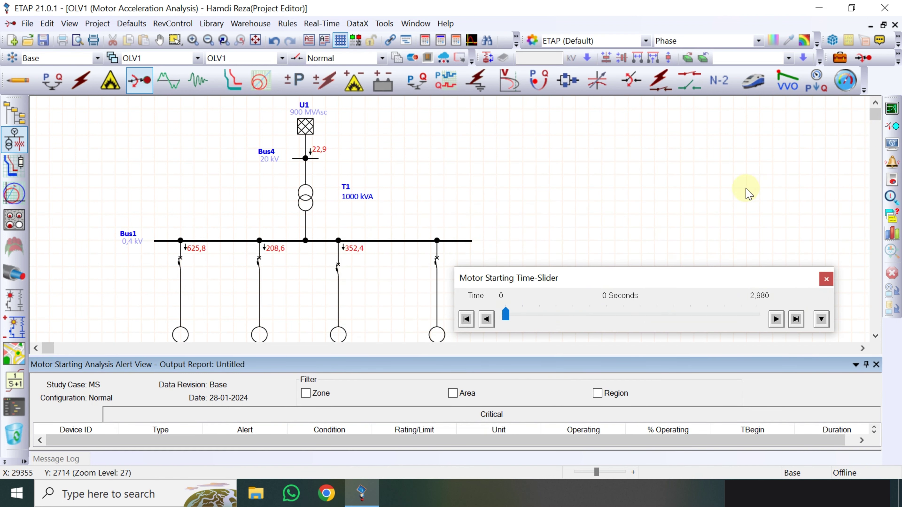
drag(635, 276, 666, 157)
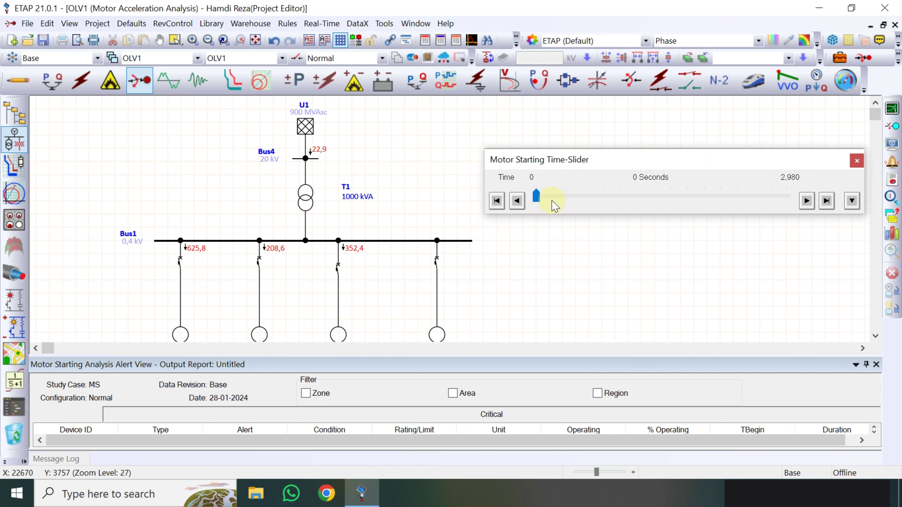
click(536, 197)
drag(447, 355, 448, 370)
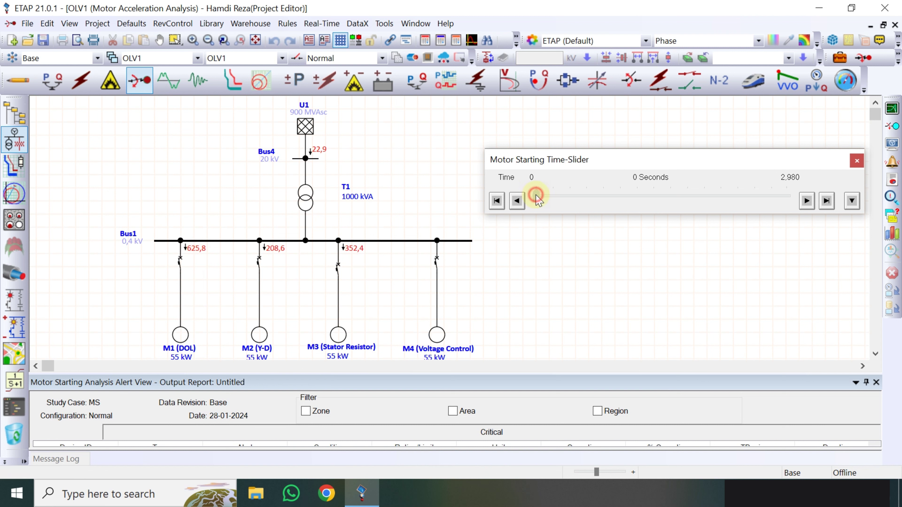
Step: Examine the motor currents on the one-line diagram at 0.020 and 0.080 seconds using the time slider, and close the slider
drag(537, 200, 540, 202)
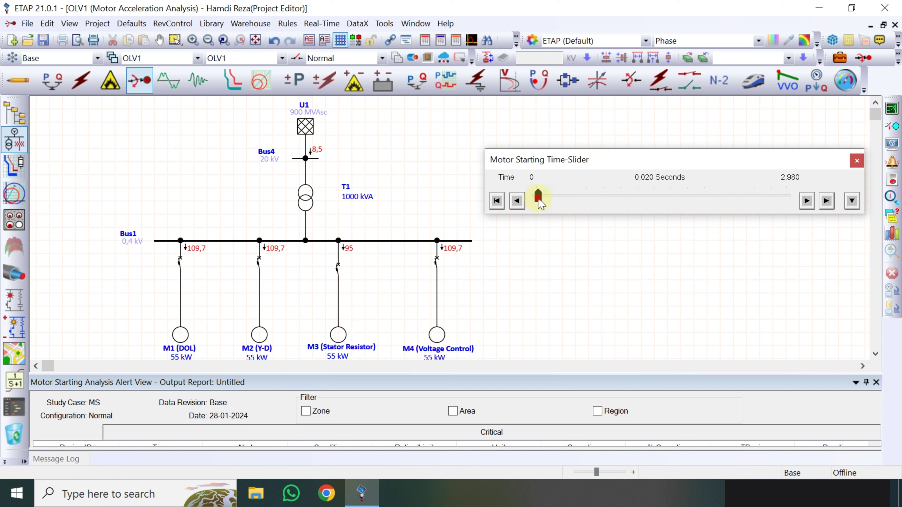
drag(538, 200, 559, 201)
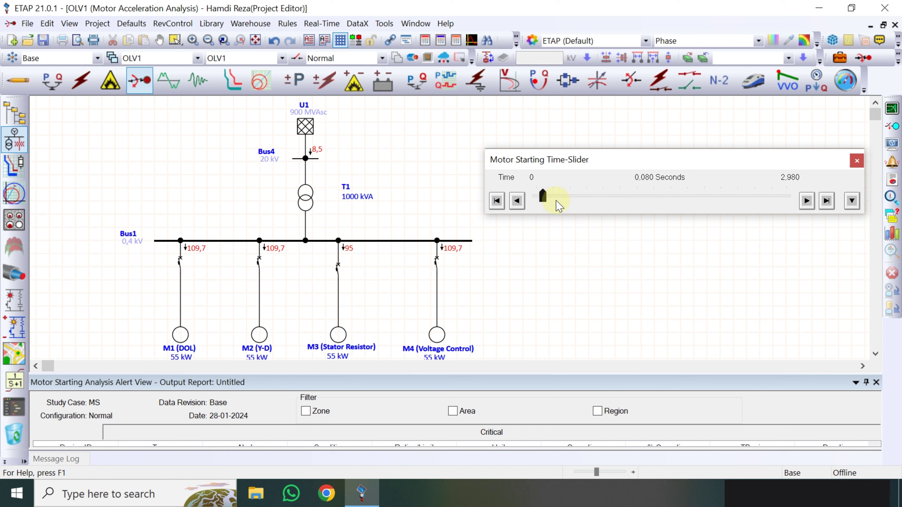
click(857, 161)
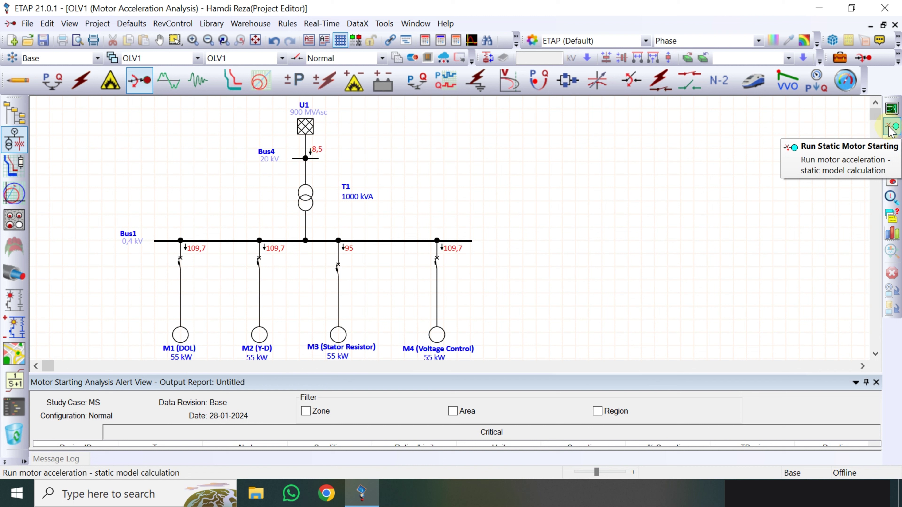
Step: Plot only the line current of motors M1 to M4 together, and close the plot after viewing it
click(891, 236)
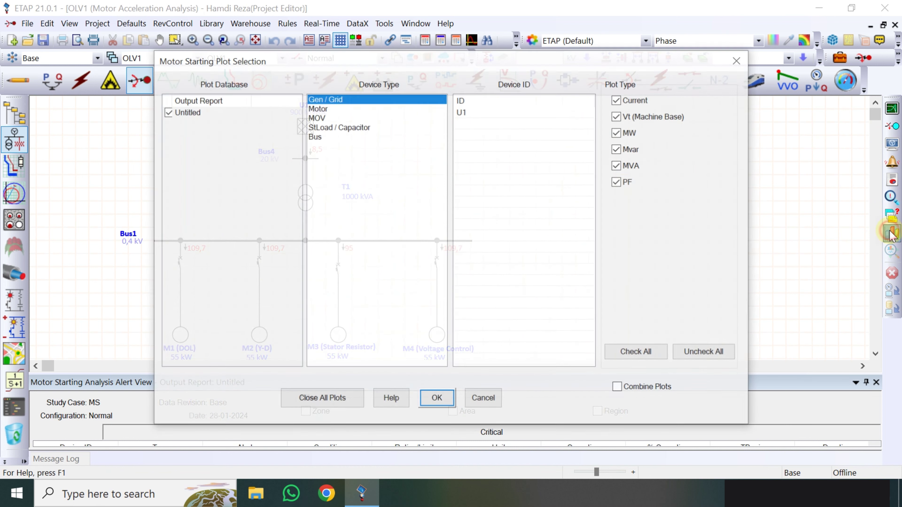
click(320, 108)
drag(424, 69, 521, 72)
click(576, 116)
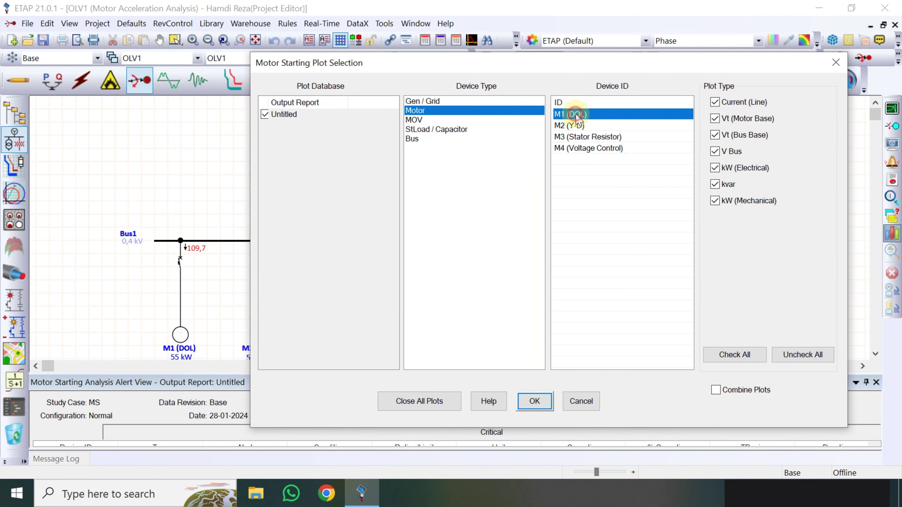
click(737, 357)
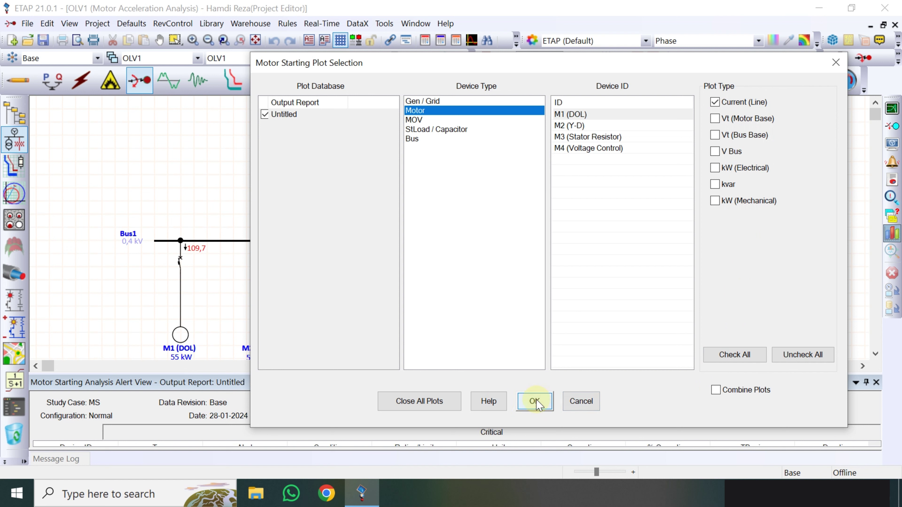
click(578, 114)
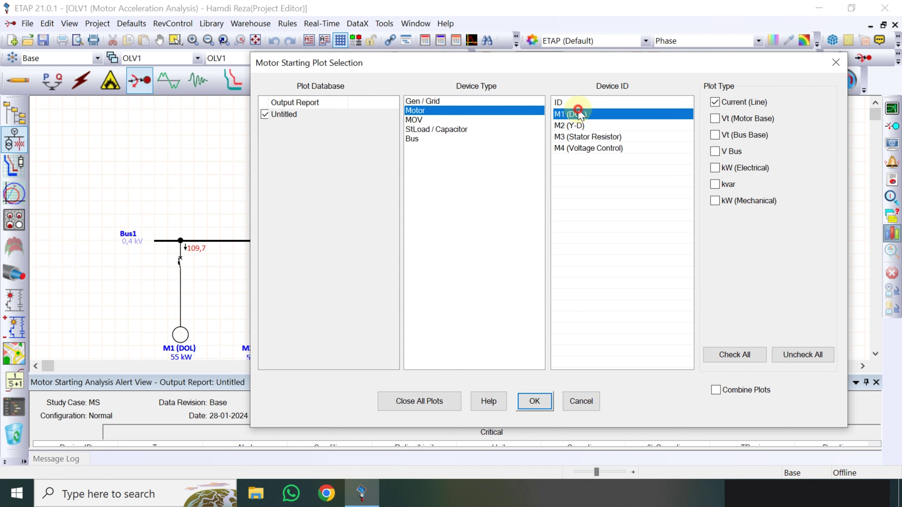
shift+click(581, 147)
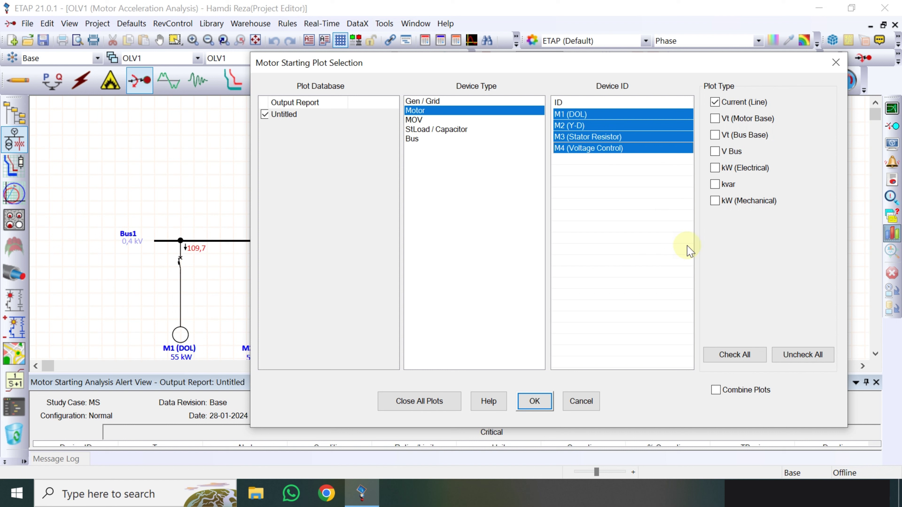
click(534, 401)
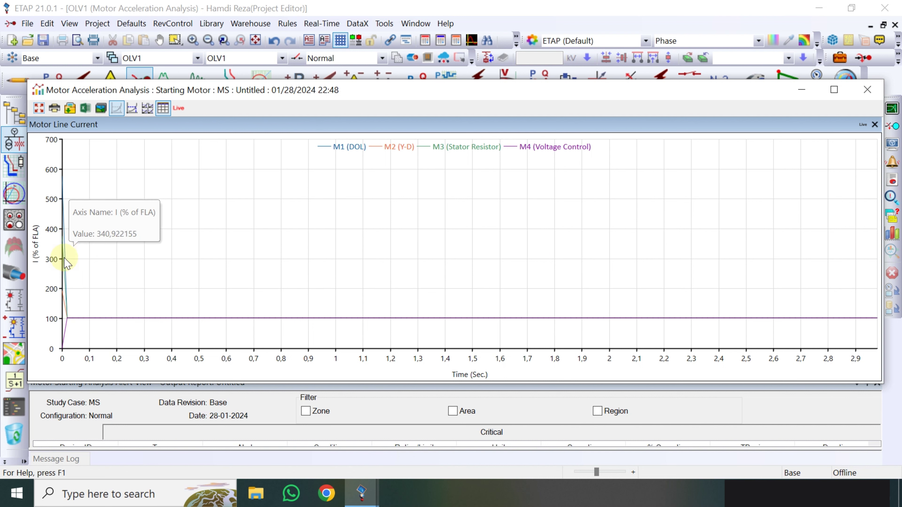
click(867, 90)
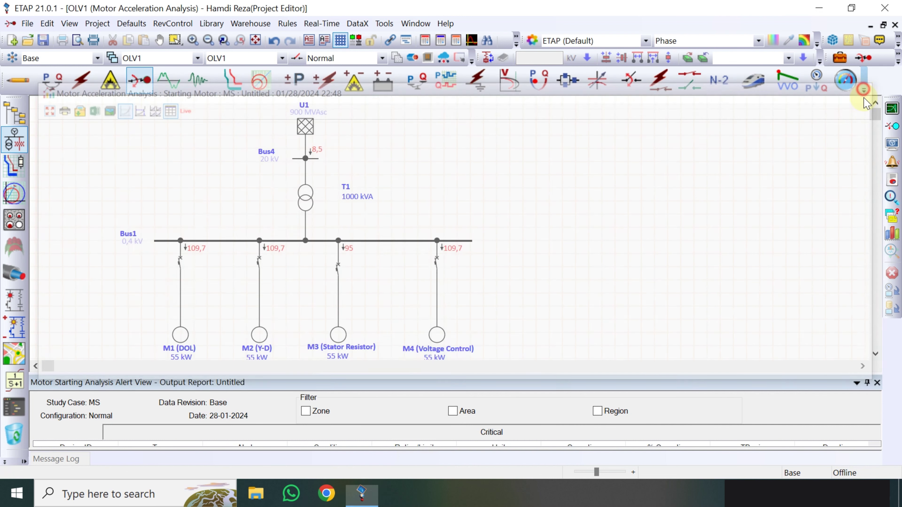
Step: Plot the line current of motor M1 (DOL) alone
click(893, 237)
click(320, 109)
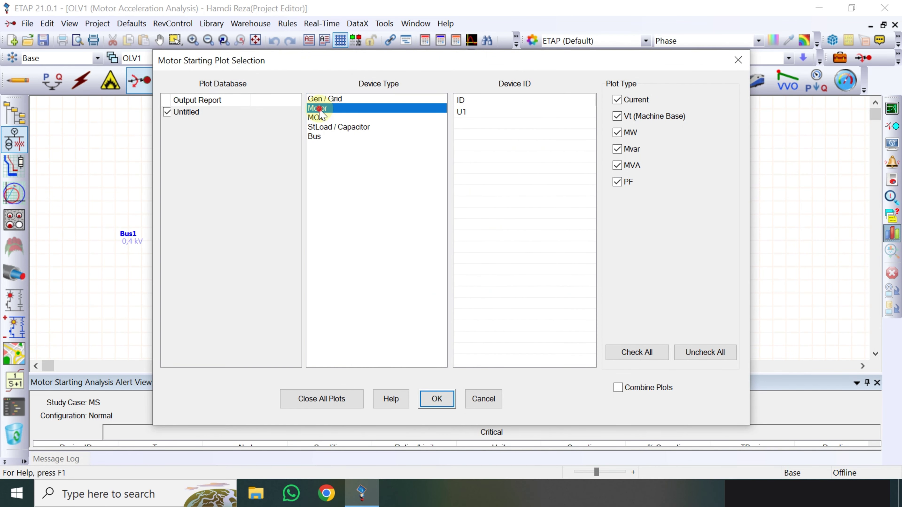
click(474, 113)
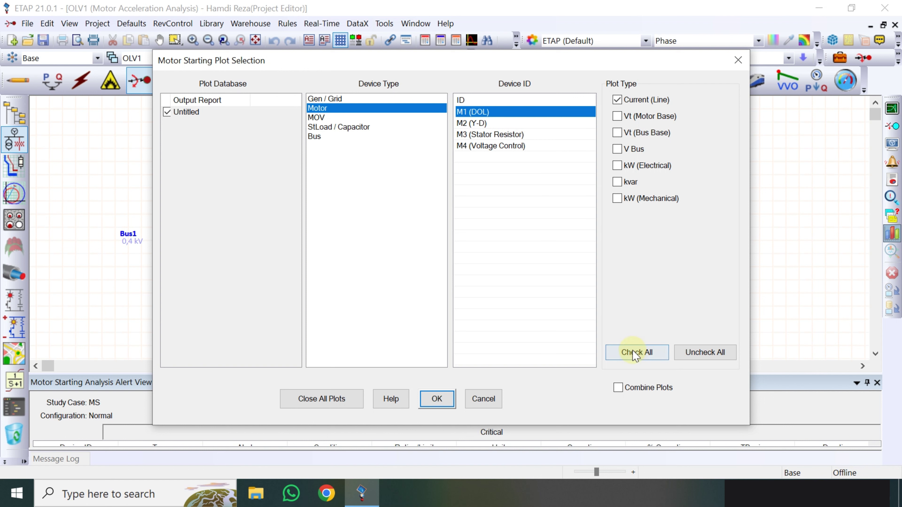
click(434, 395)
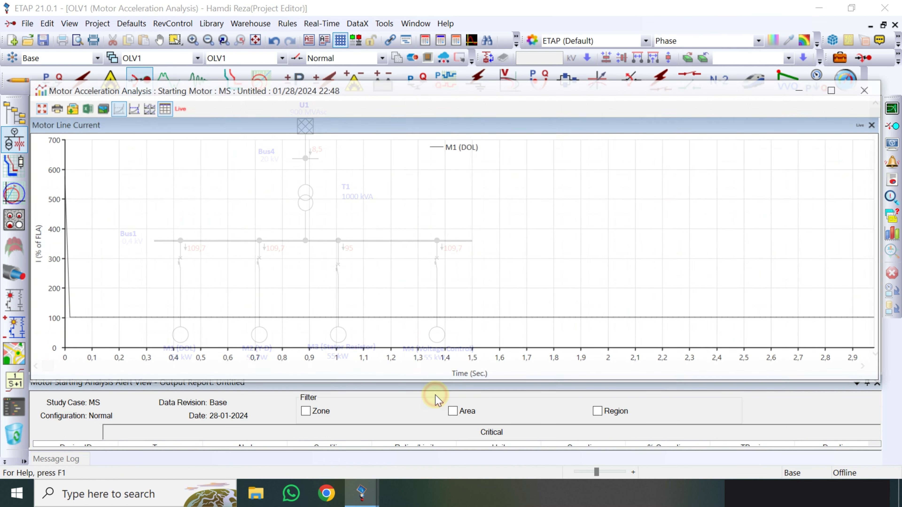
Step: Examine the M1 (DOL) current curve closely, from the starting peak at time 0 to its settling point at 0.02 seconds
scroll(75, 302, up, 3)
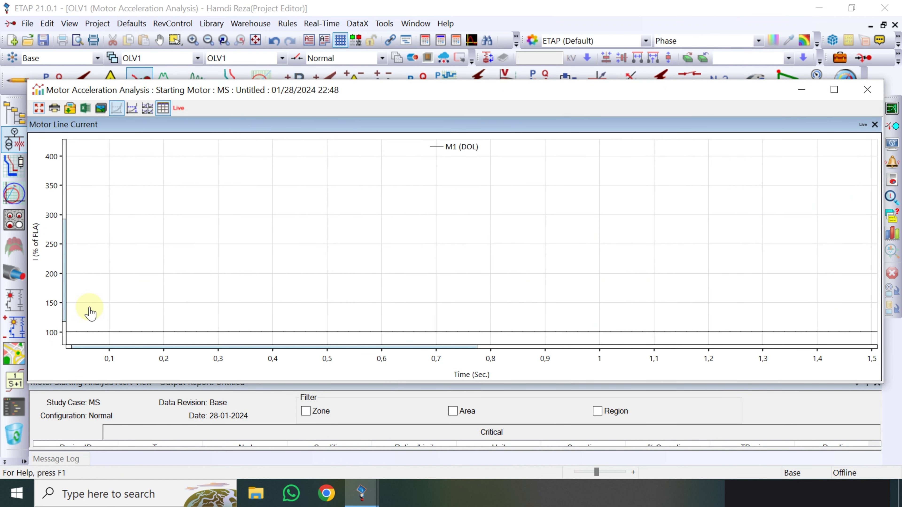
drag(164, 212, 164, 262)
drag(133, 228, 149, 276)
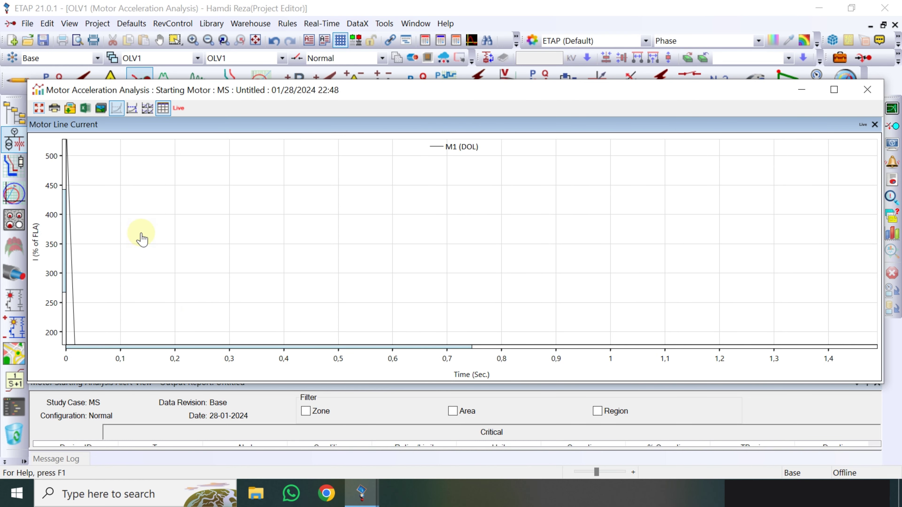
drag(141, 242, 159, 266)
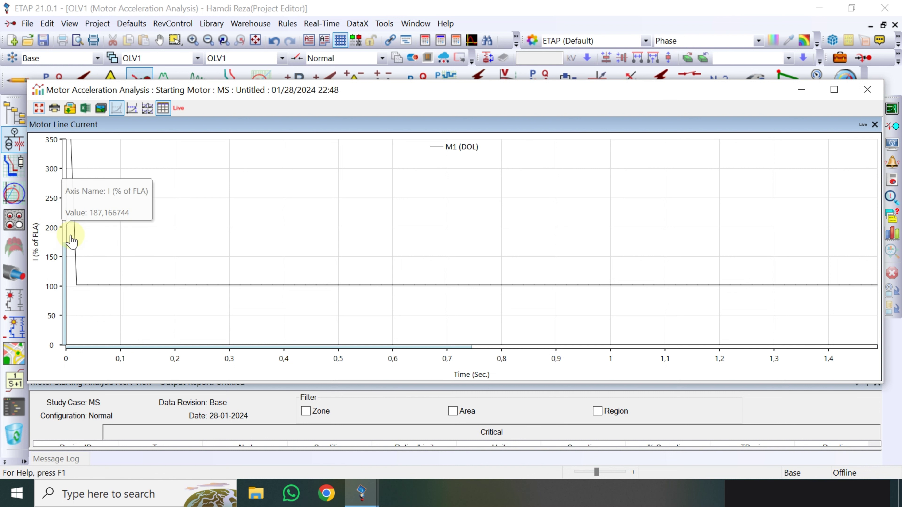
scroll(83, 233, up, 2)
scroll(87, 280, down, 3)
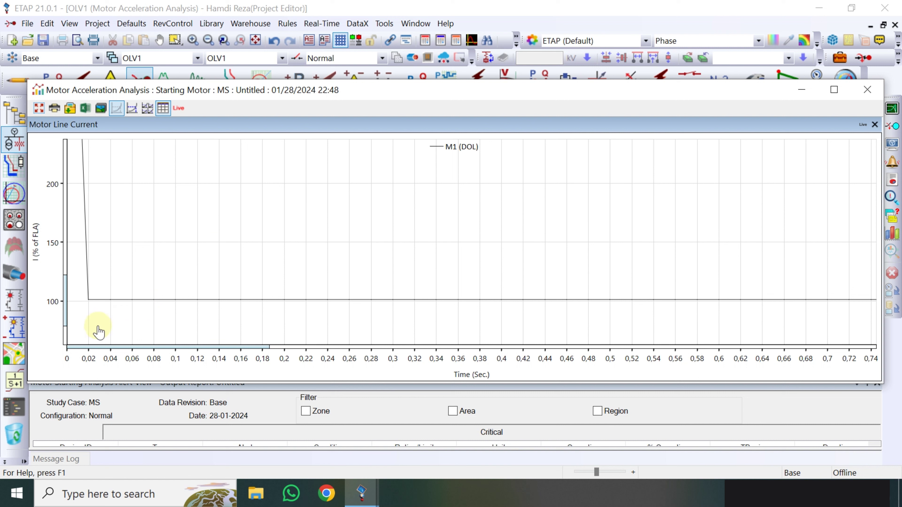
scroll(89, 327, up, 4)
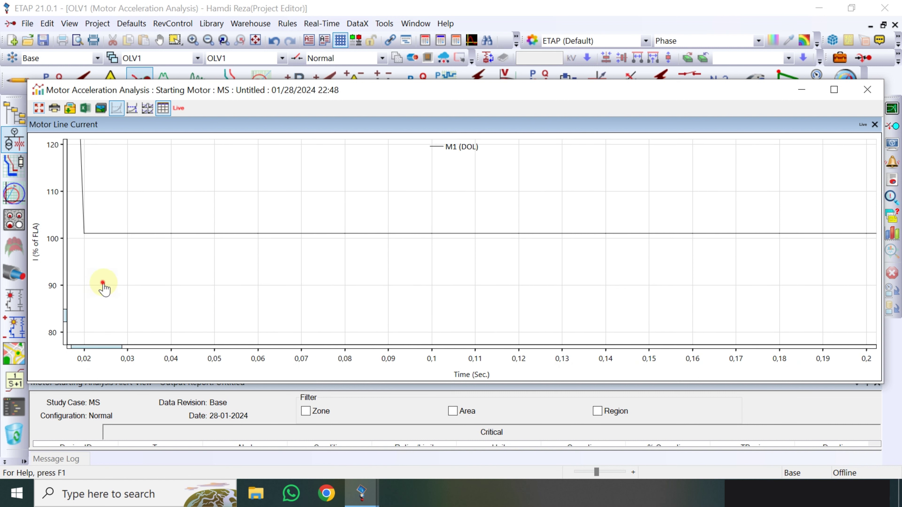
drag(101, 285, 171, 292)
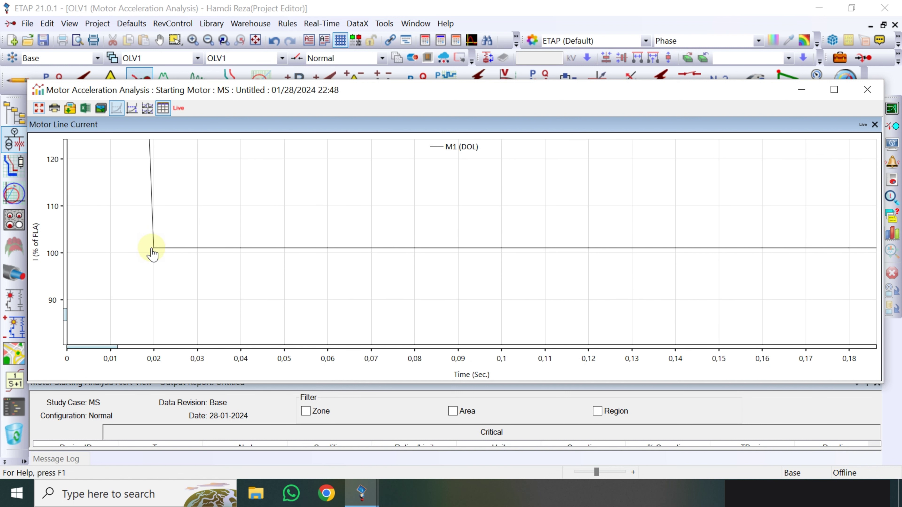
drag(148, 254, 173, 255)
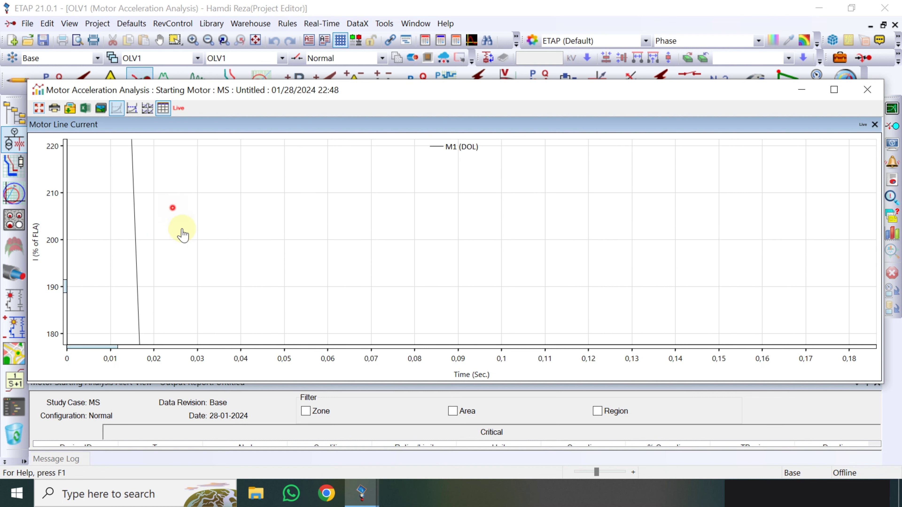
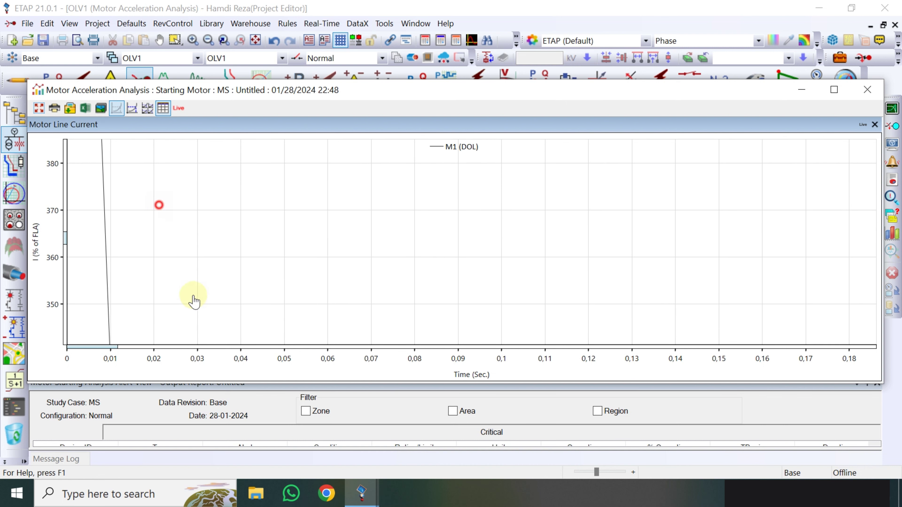
scroll(185, 319, up, 10)
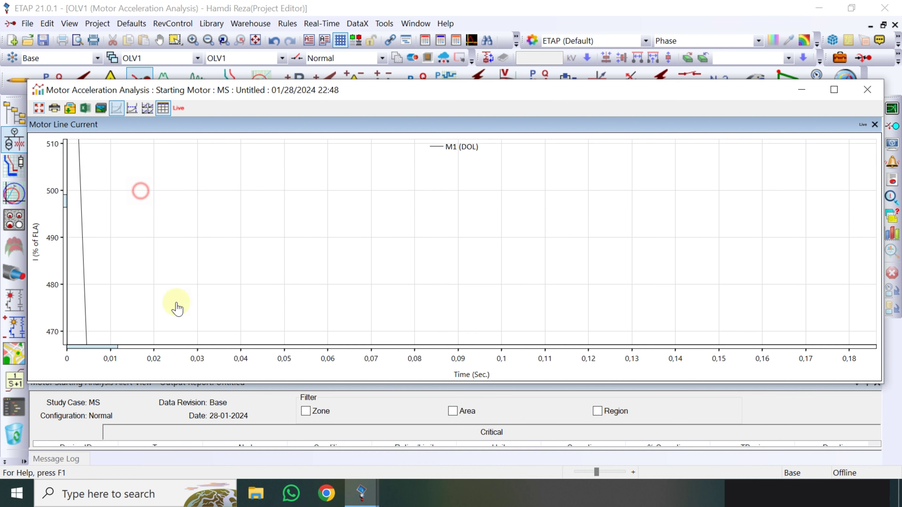
scroll(167, 303, up, 2)
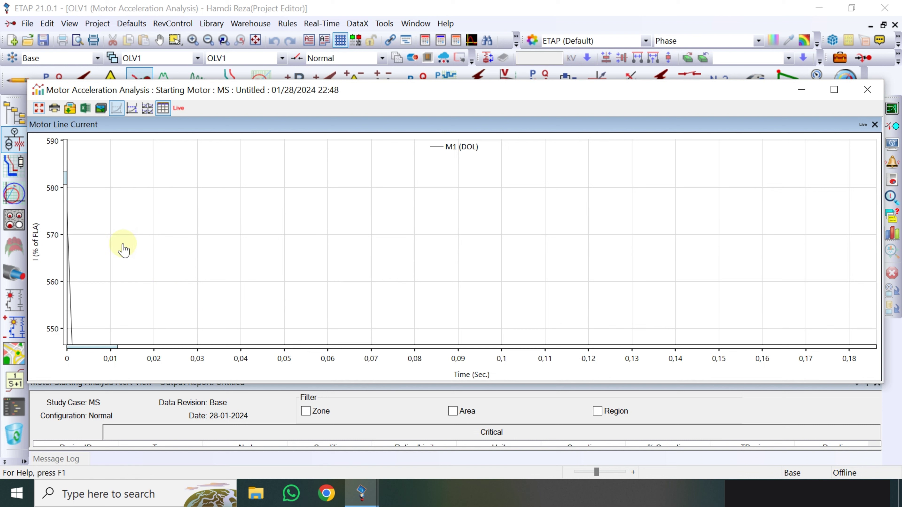
scroll(121, 250, down, 3)
scroll(167, 234, up, 2)
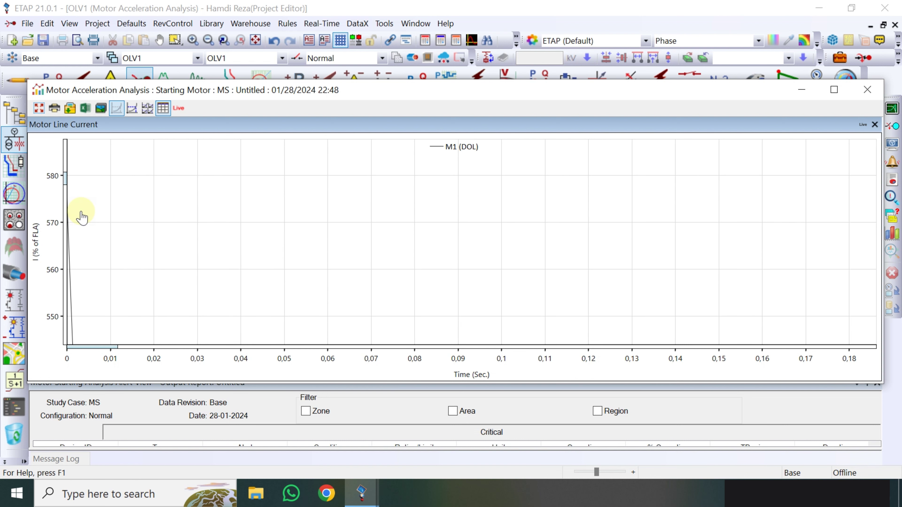
Step: Inspect the starting peak of the M1 (DOL) current curve at time 0, and close the plot
mouse_move(70, 224)
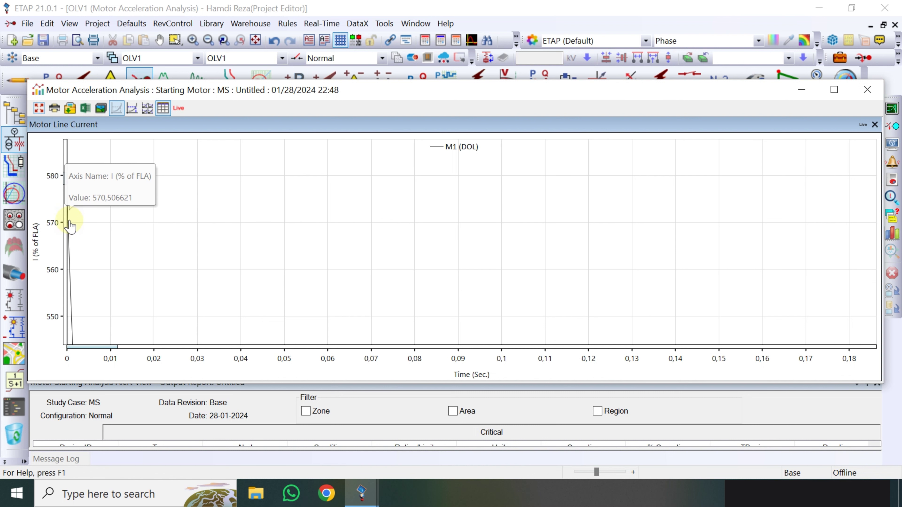
scroll(75, 227, down, 2)
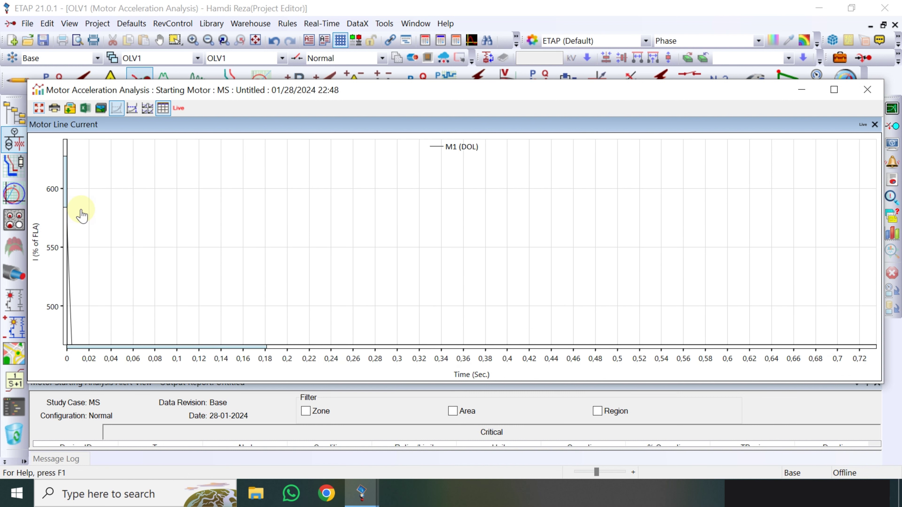
scroll(178, 262, down, 10)
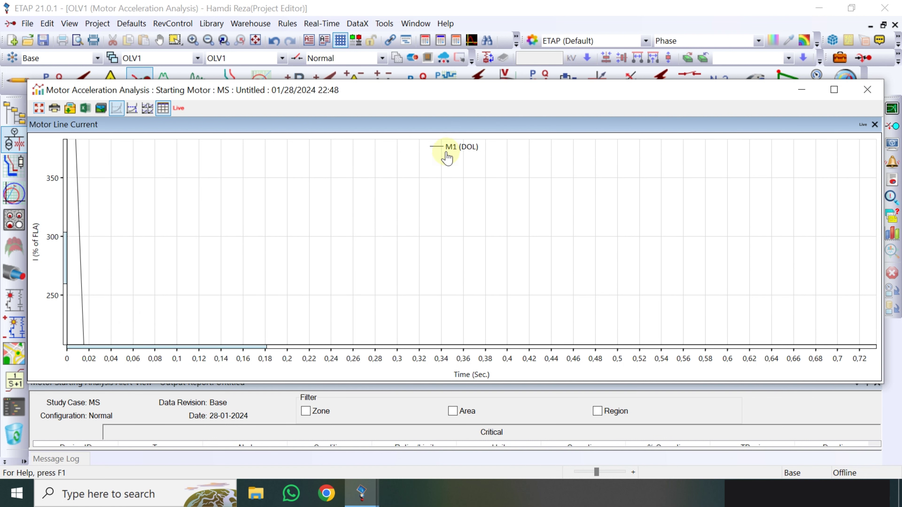
click(867, 89)
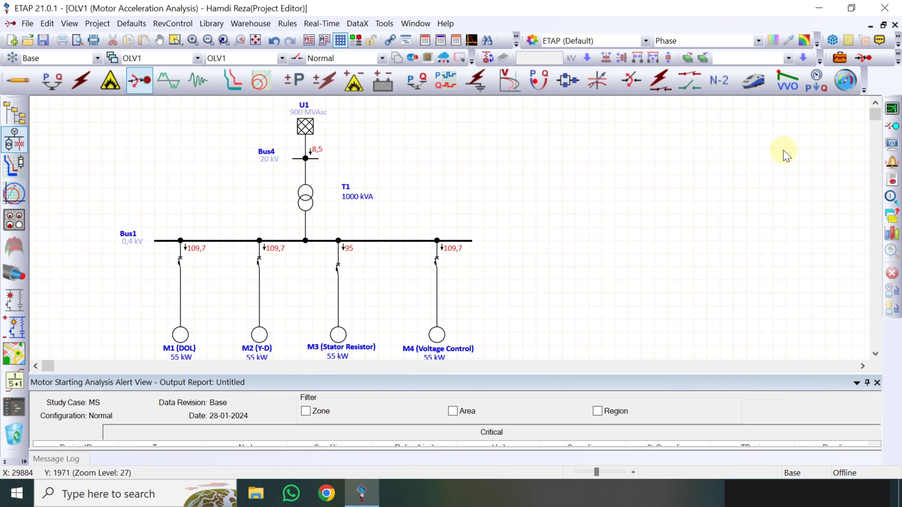
Step: Plot the line current of motor M2 (Y-D) alone
click(891, 233)
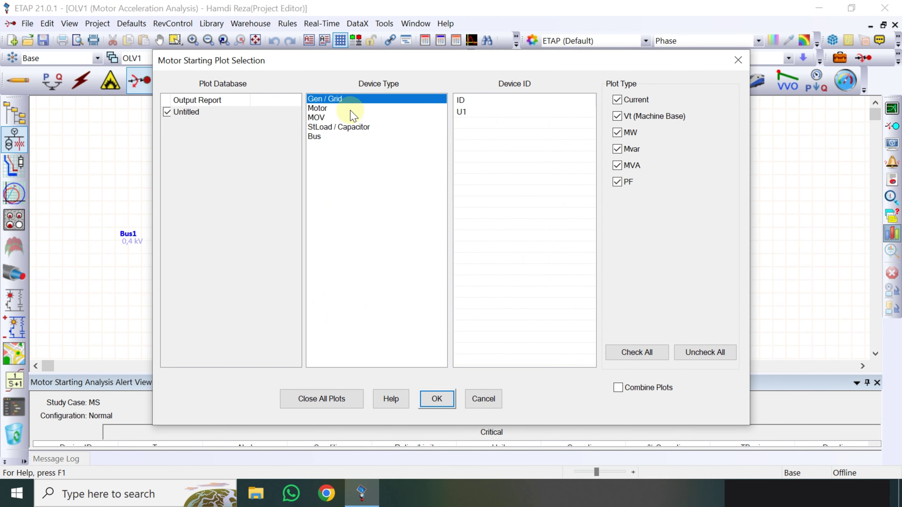
click(327, 109)
click(479, 123)
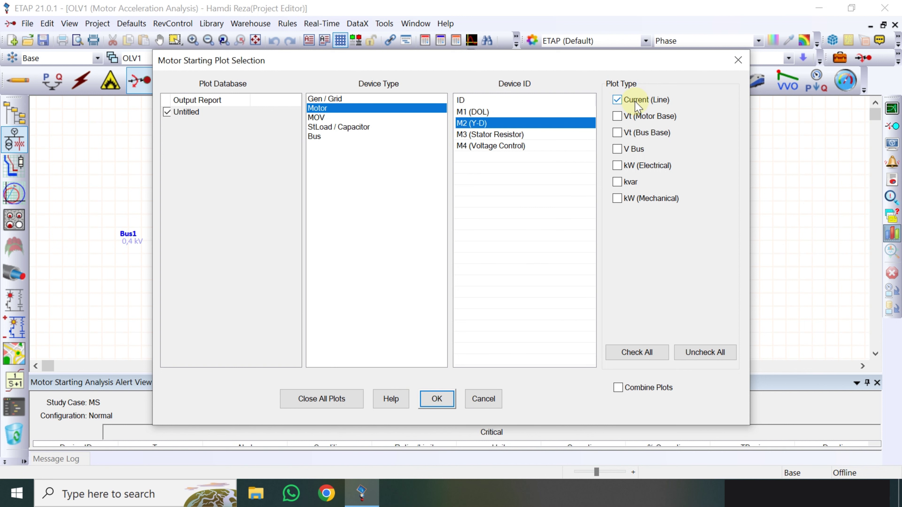
click(437, 399)
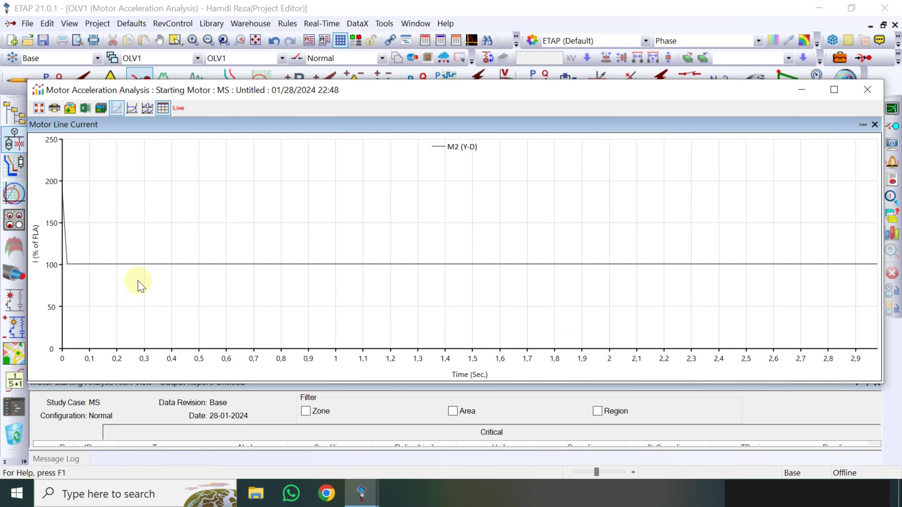
Step: Examine the M2 (Y-D) current curve closely at its settling point and its starting peak at time 0, and close the plot
scroll(87, 304, up, 1)
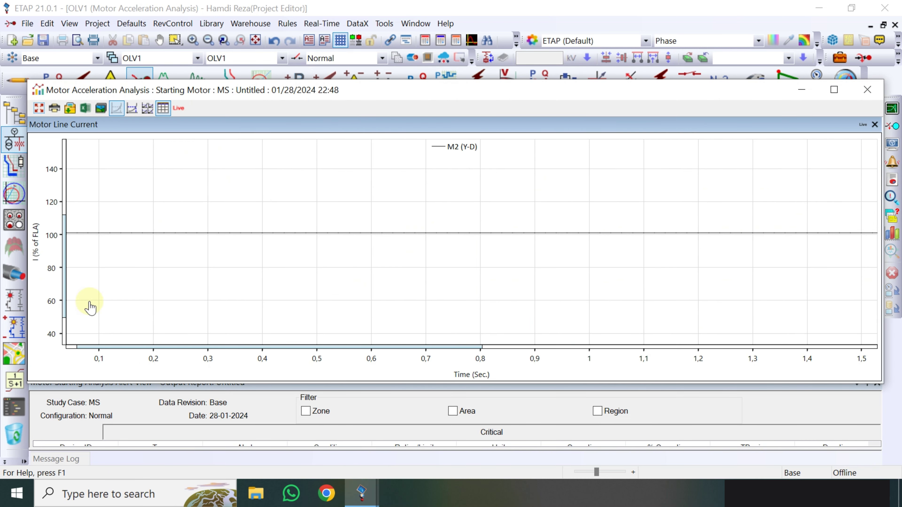
scroll(119, 308, up, 1)
drag(103, 225, 213, 270)
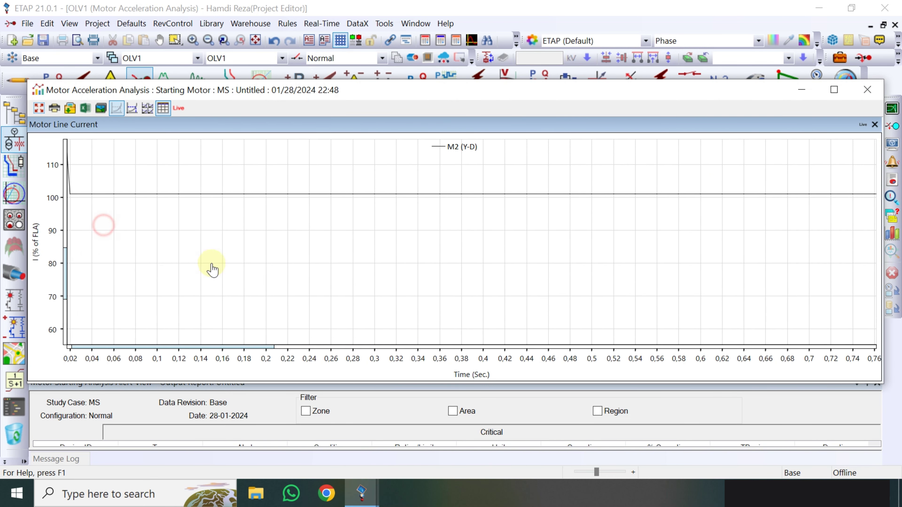
drag(93, 289, 167, 284)
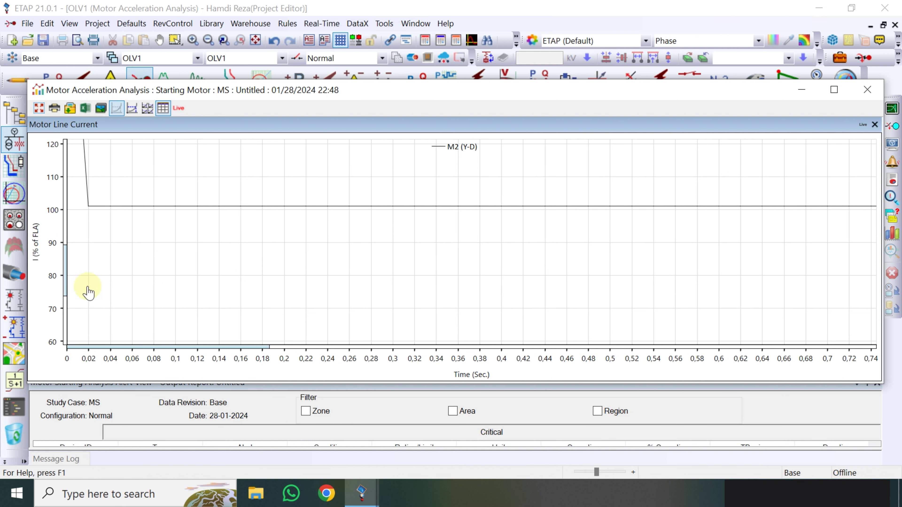
scroll(91, 220, up, 2)
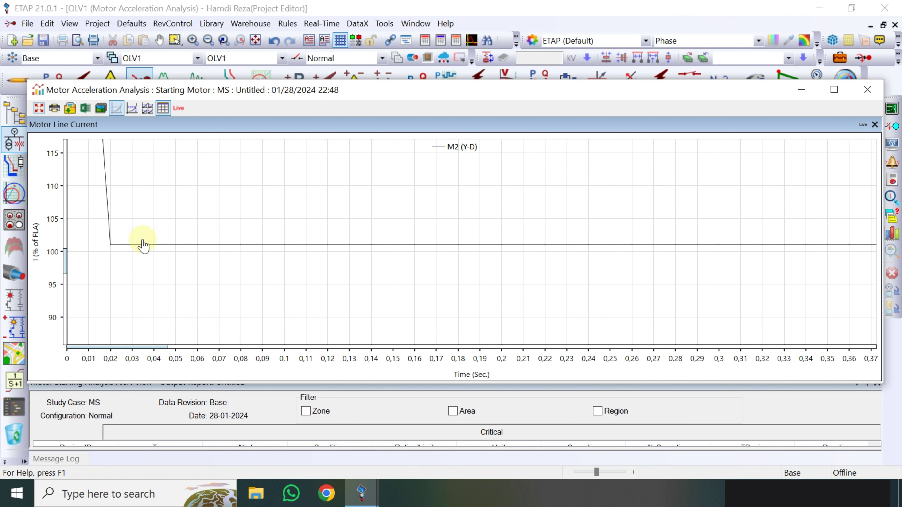
drag(114, 240, 173, 282)
drag(121, 224, 149, 233)
drag(128, 190, 175, 255)
drag(138, 208, 124, 232)
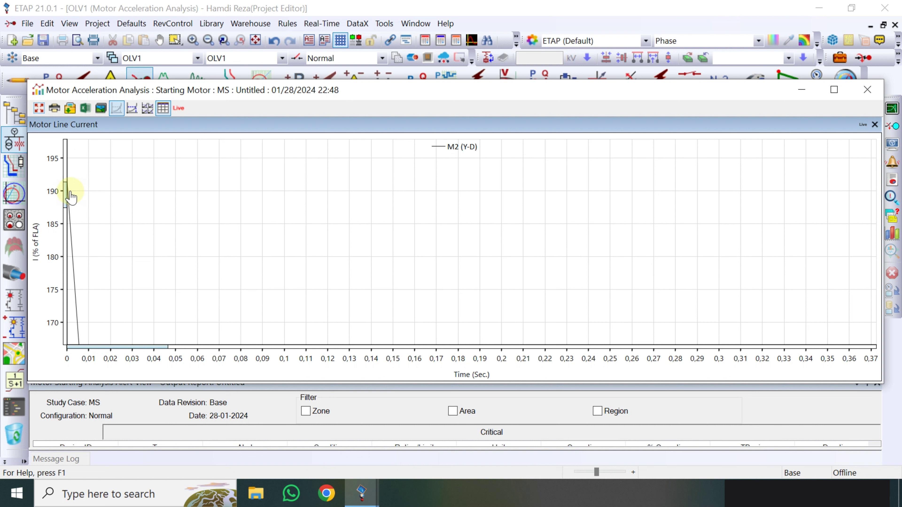
mouse_move(68, 192)
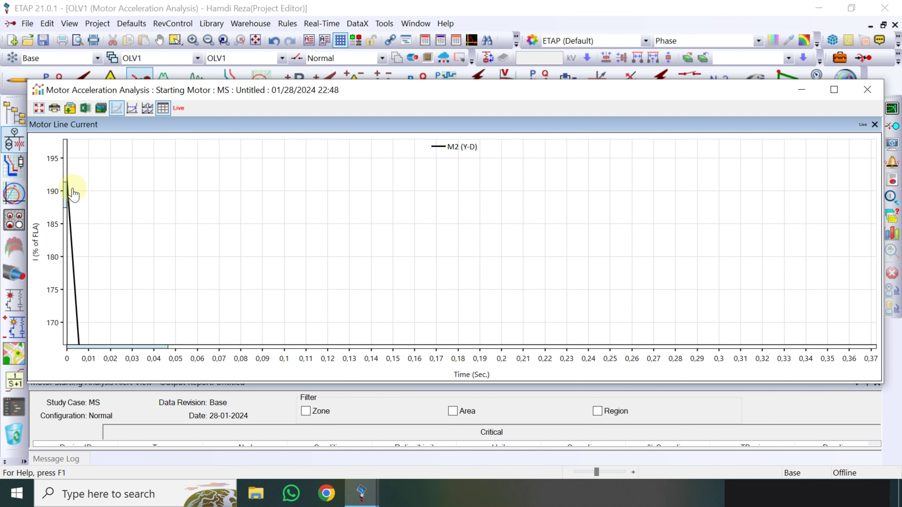
scroll(84, 215, down, 3)
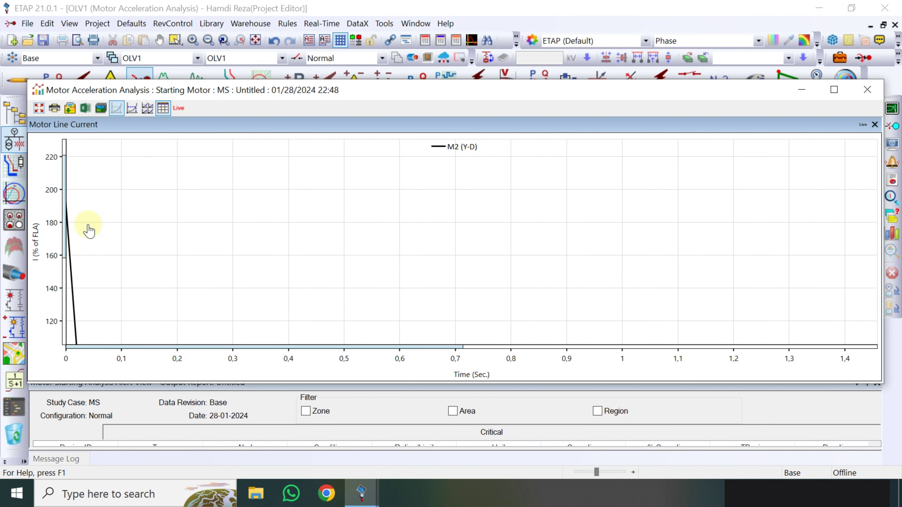
scroll(91, 233, down, 3)
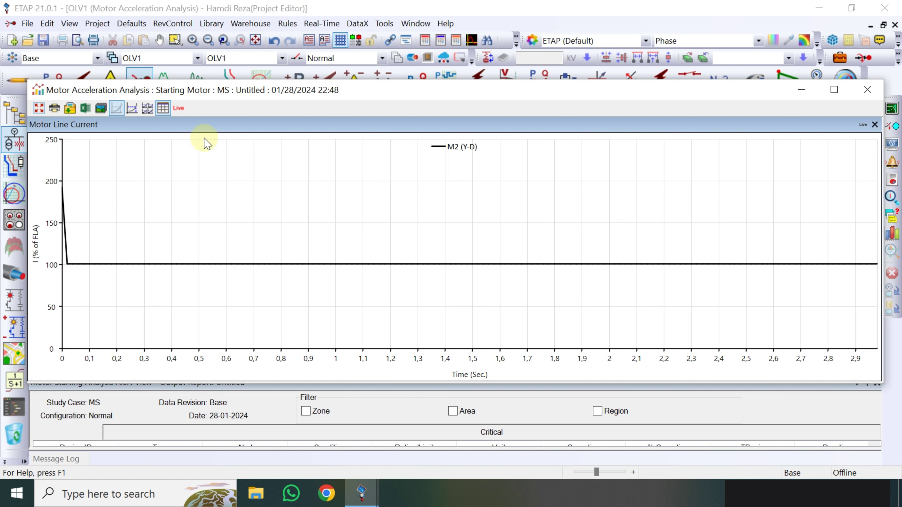
click(868, 90)
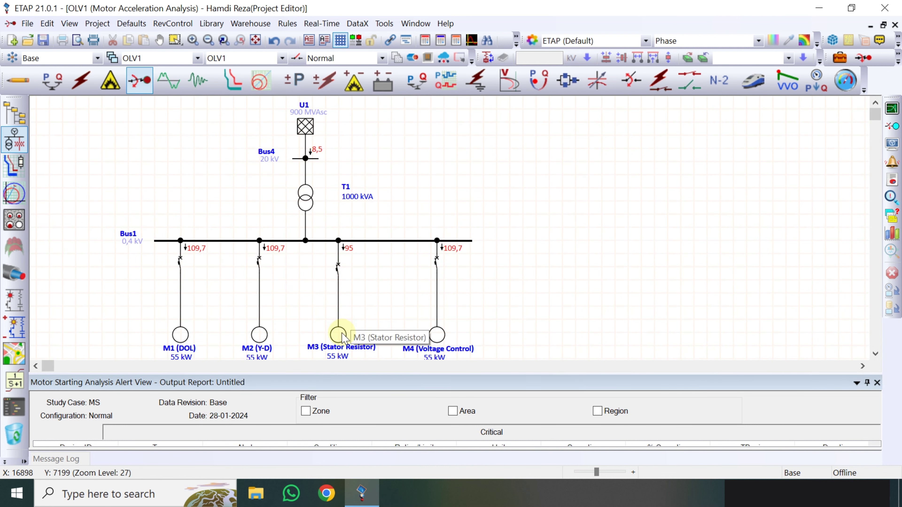
Step: Plot the line current of motor M3 (Stator Resistor) alone
click(893, 236)
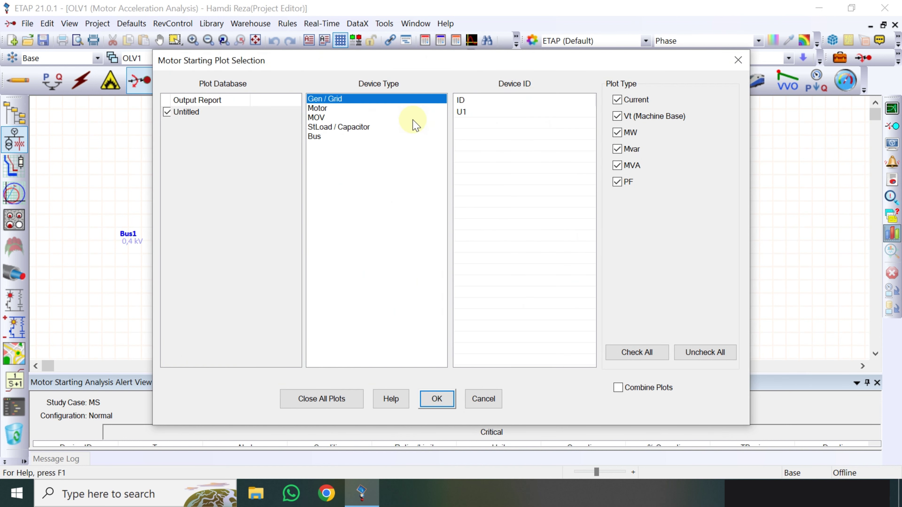
click(322, 110)
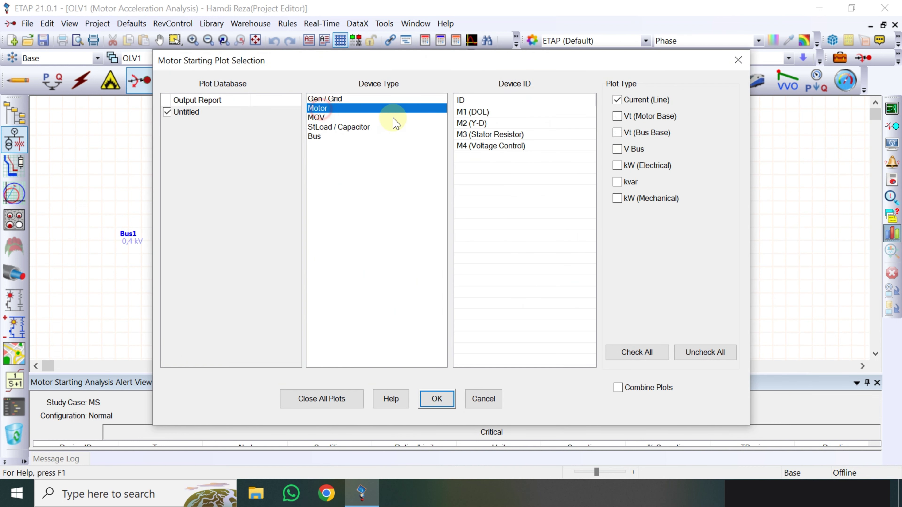
click(485, 135)
click(480, 146)
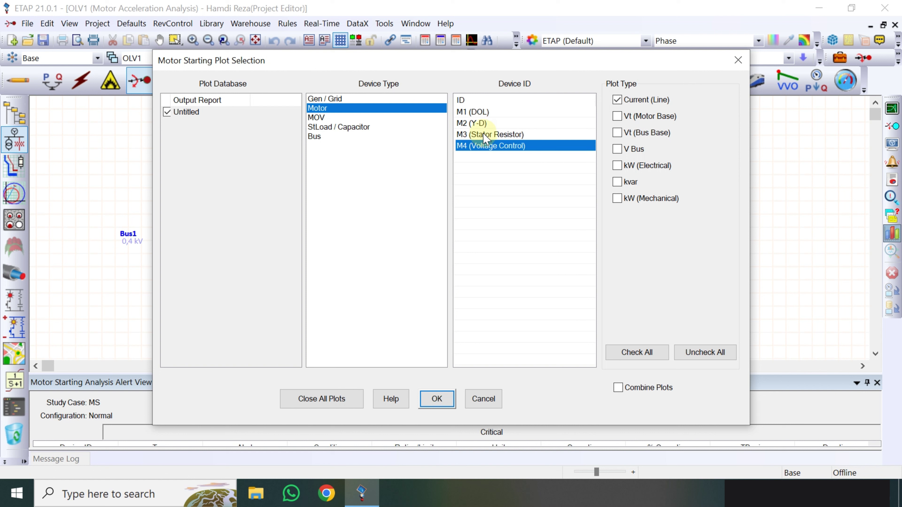
click(485, 136)
ctrl+click(481, 146)
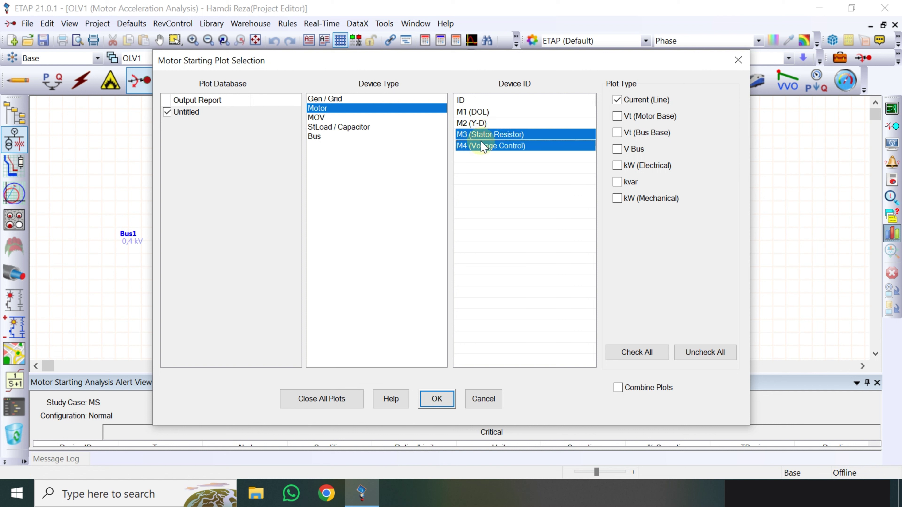
click(484, 145)
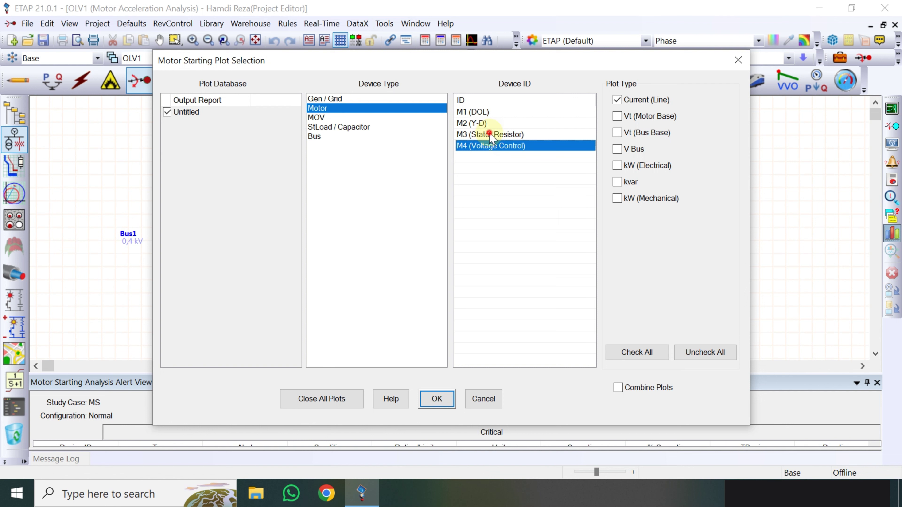
click(489, 135)
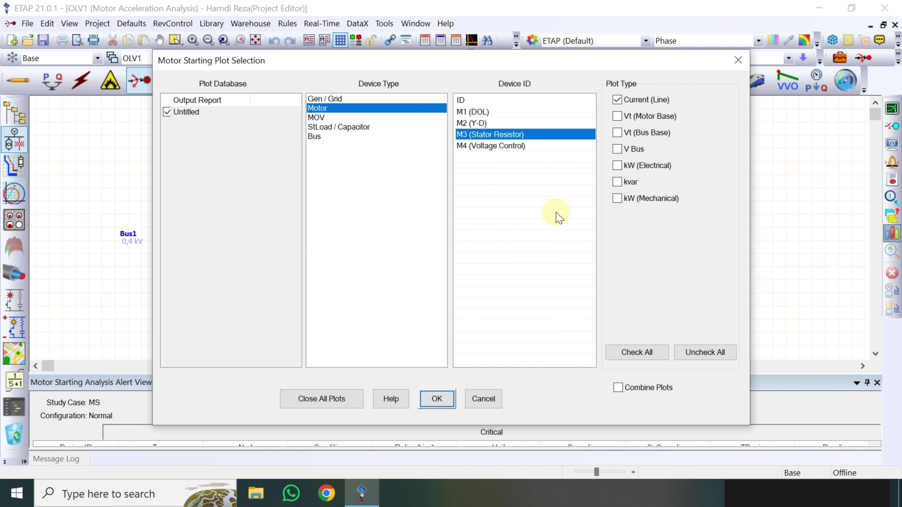
click(437, 398)
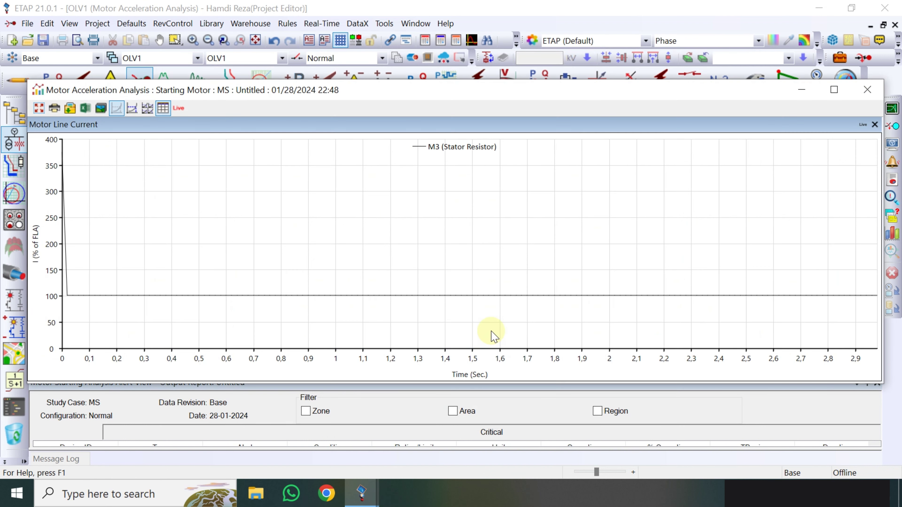
Step: Examine the M3 (Stator Resistor) current curve closely around its starting peak at time 0, and close the plot
scroll(71, 211, up, 2)
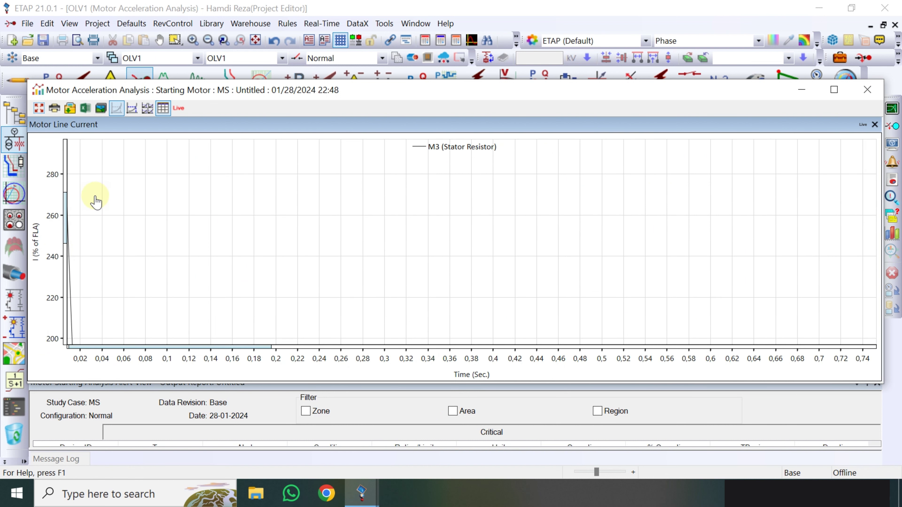
scroll(72, 218, up, 1)
scroll(91, 237, left, 1)
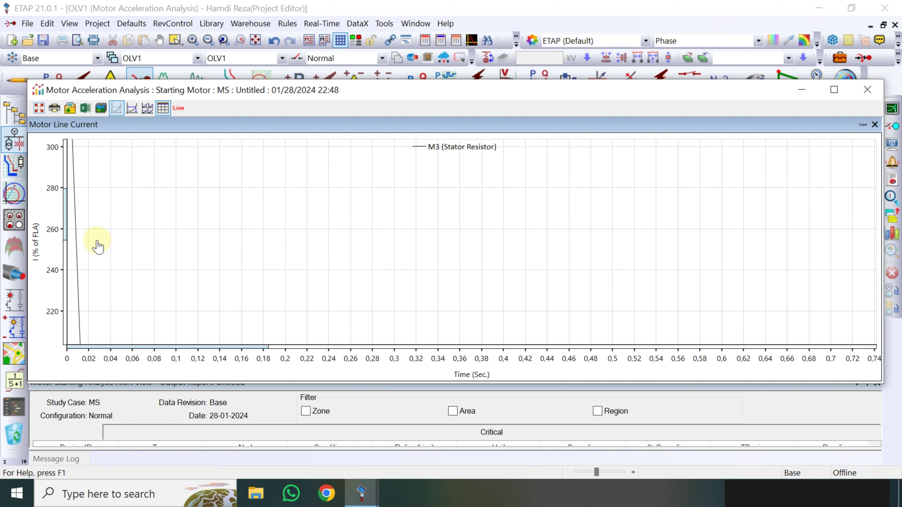
drag(96, 187, 134, 294)
drag(127, 205, 145, 262)
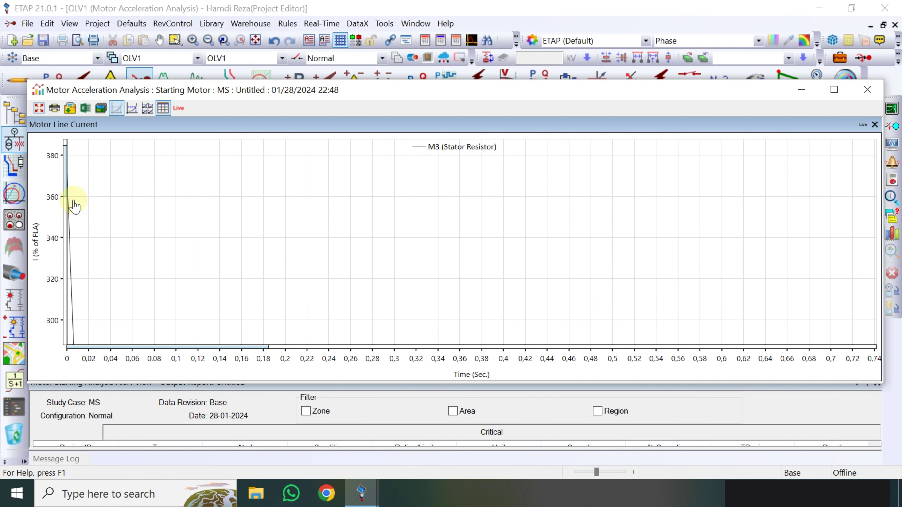
scroll(80, 206, down, 1)
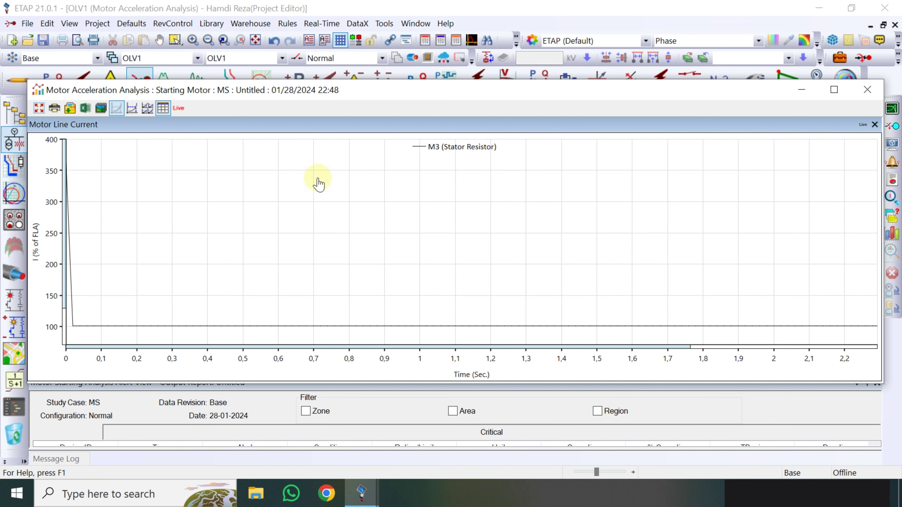
click(867, 89)
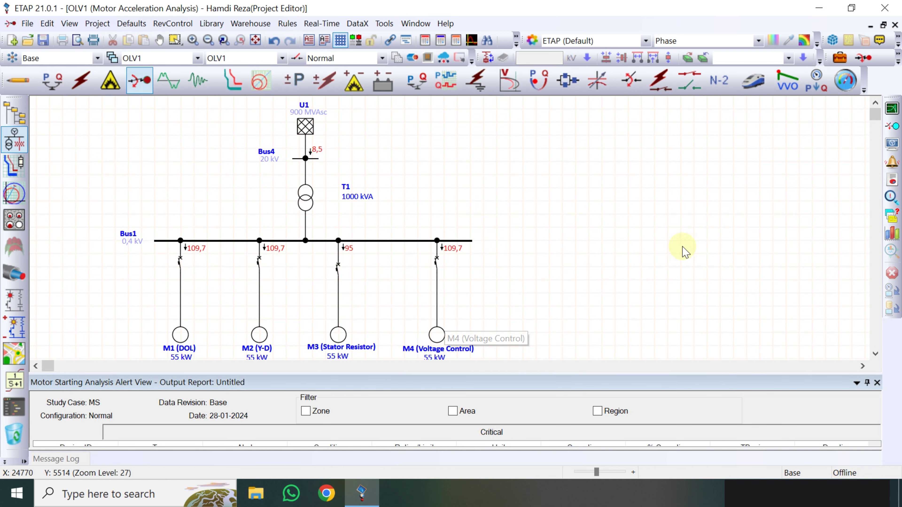
Step: Plot the line current of motor M4 (Voltage Control) alone
click(890, 235)
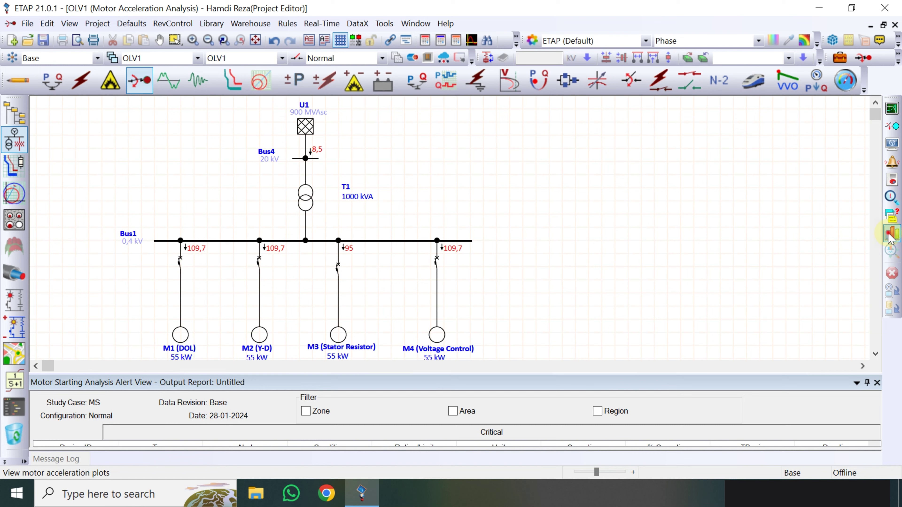
click(330, 109)
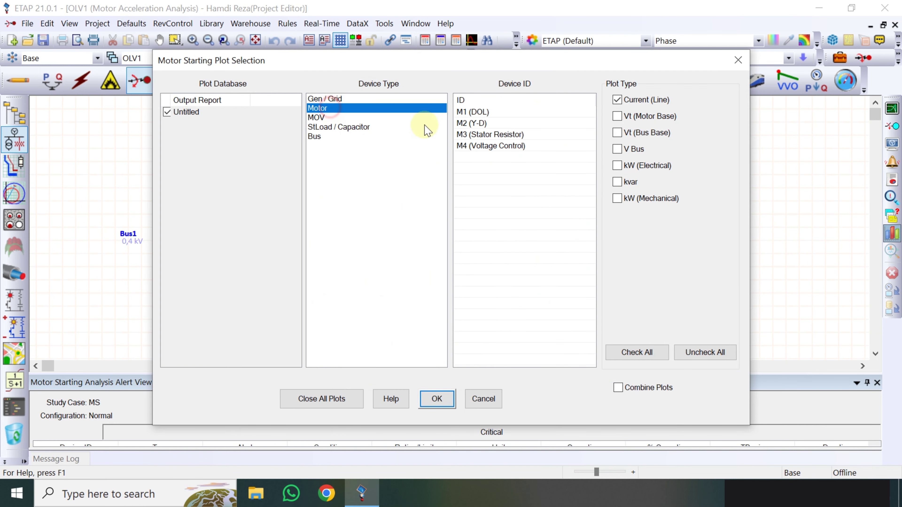
click(470, 146)
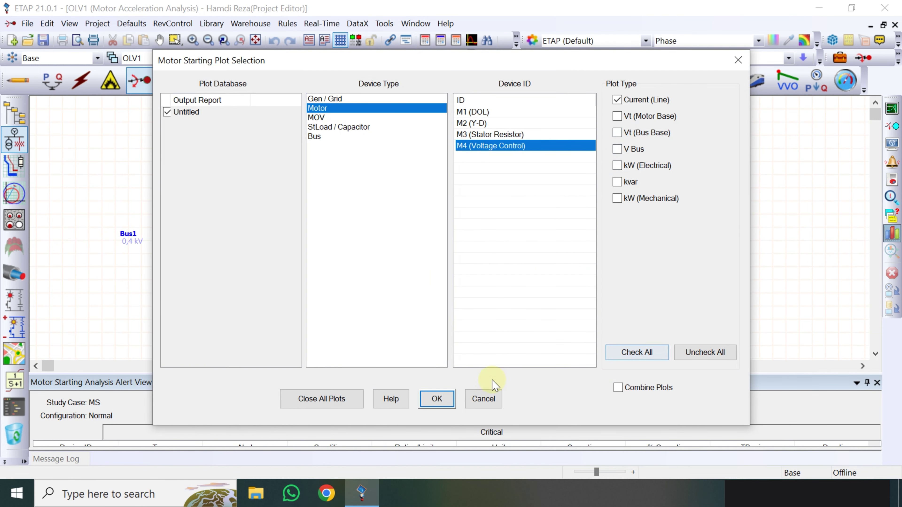
click(437, 399)
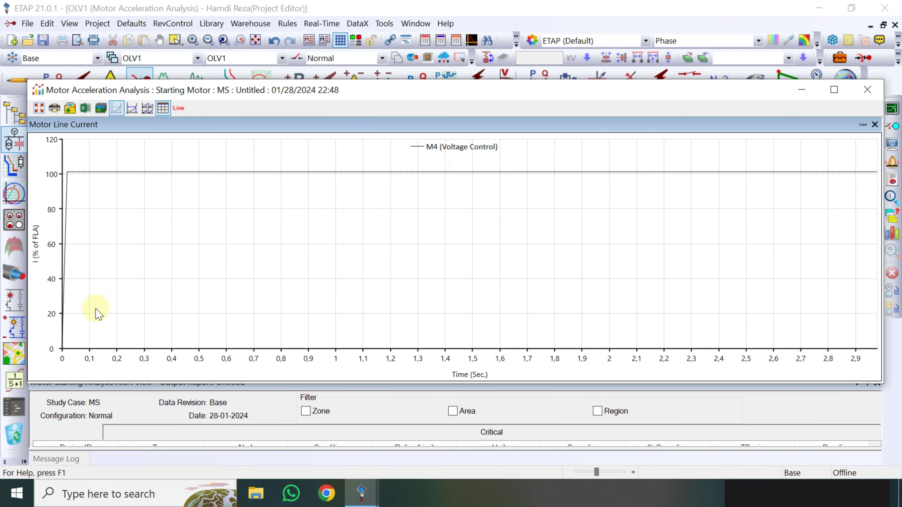
Step: Examine the M4 (Voltage Control) current curve closely from time 0 up to the point where it levels off
scroll(94, 314, up, 2)
right_click(95, 314)
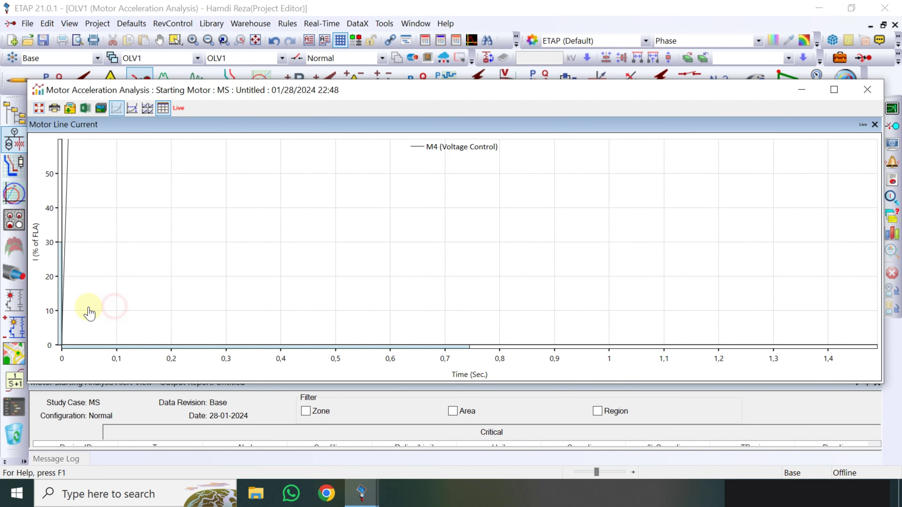
scroll(89, 313, up, 3)
drag(81, 316, 207, 285)
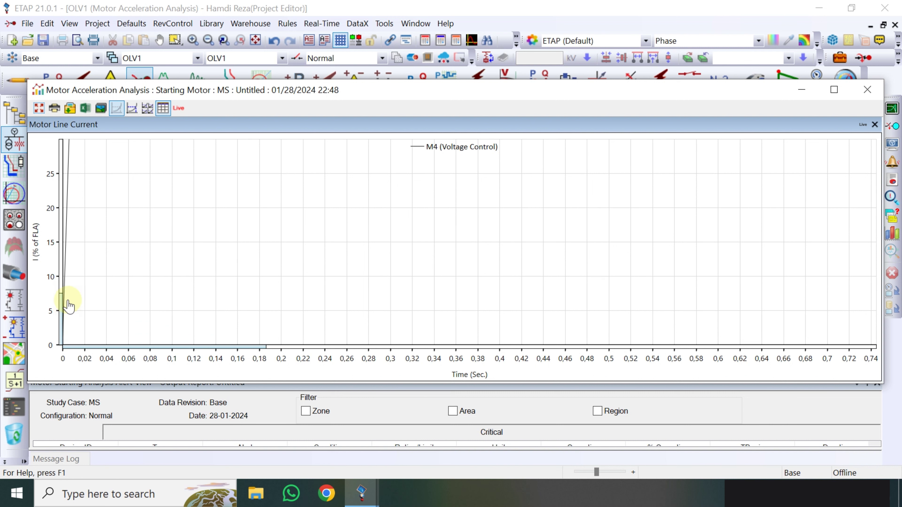
drag(84, 249, 107, 318)
drag(106, 245, 155, 312)
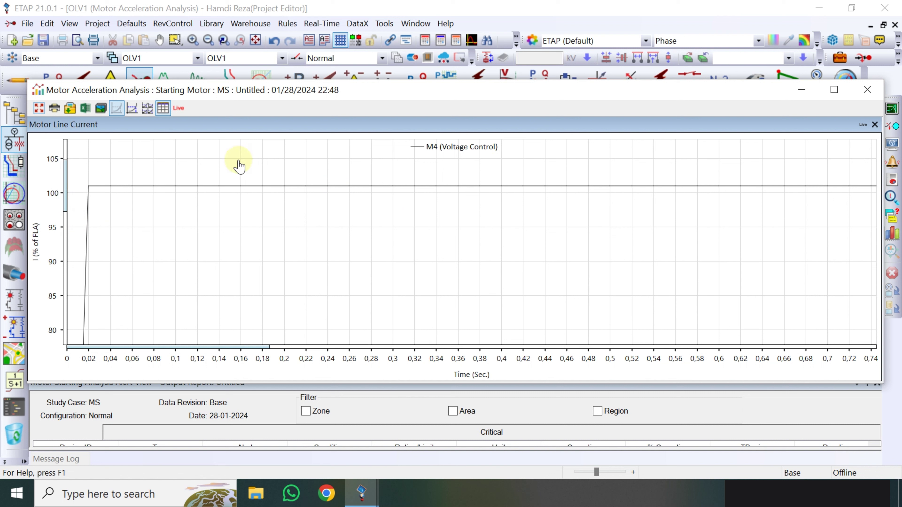
Step: Close the M4 (Voltage Control) current plot and examine motors M4, M2, M3 and M1 on the one-line diagram
click(867, 90)
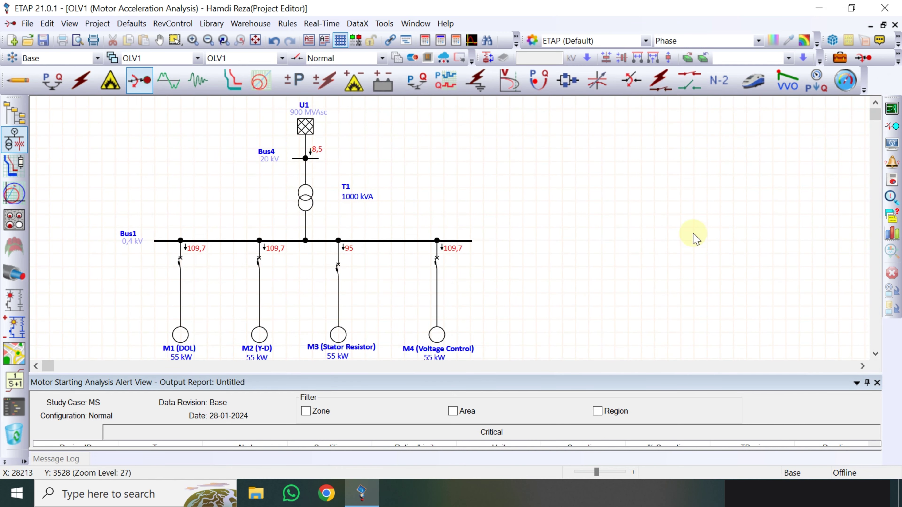
scroll(619, 252, down, 1)
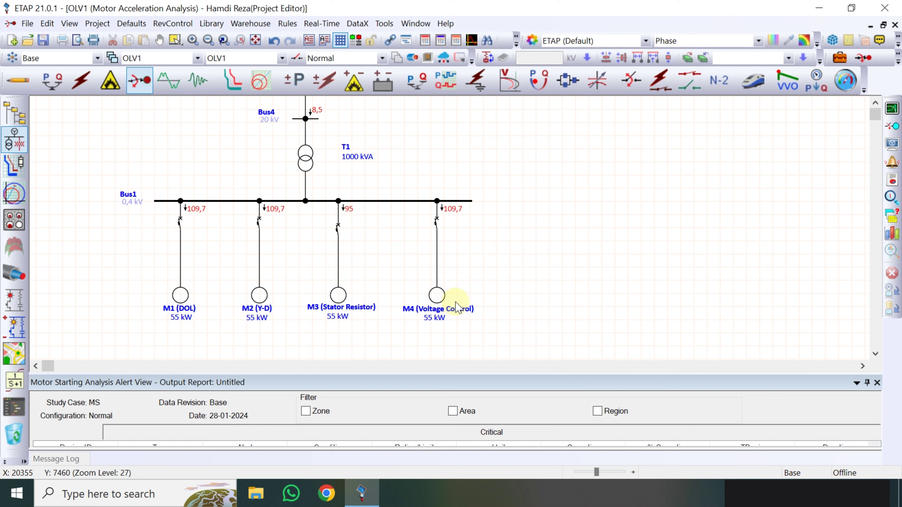
click(441, 300)
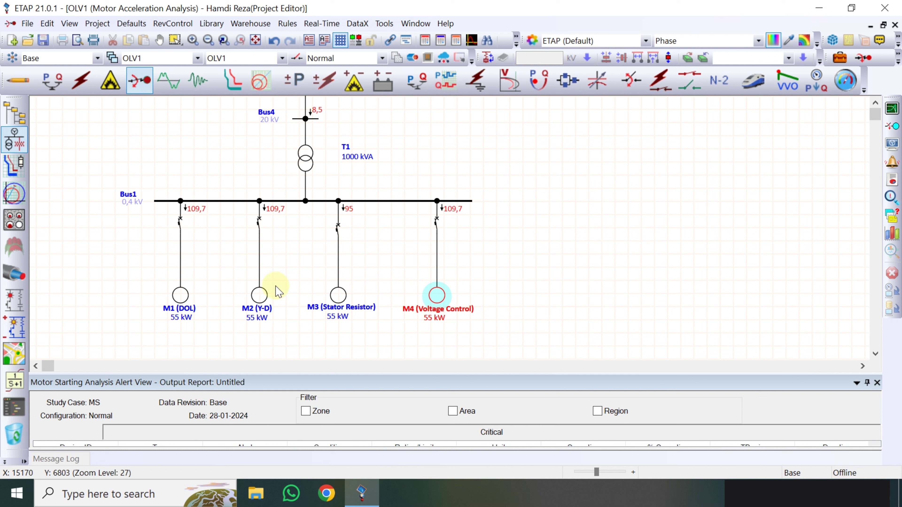
click(259, 299)
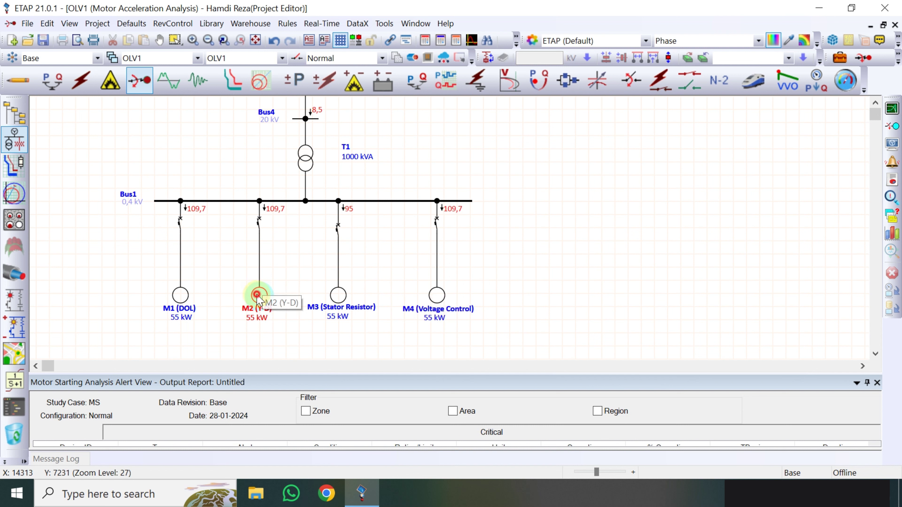
click(340, 296)
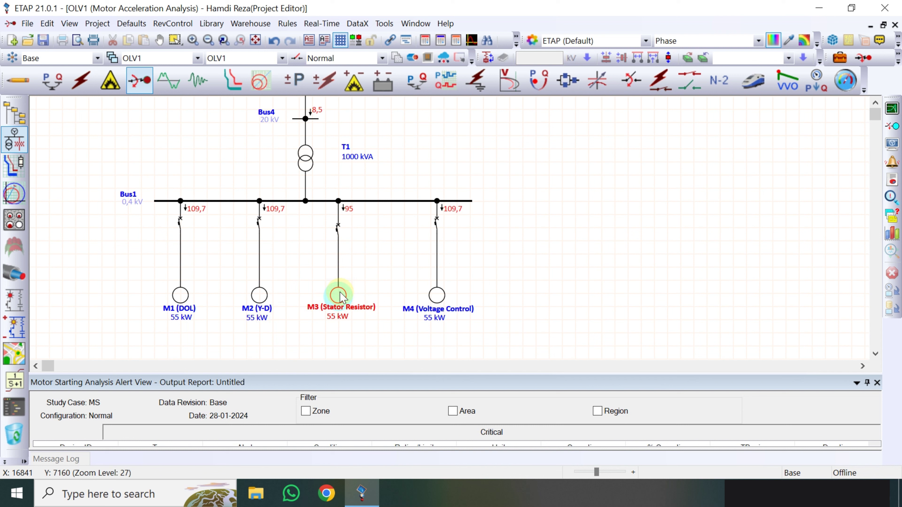
click(182, 296)
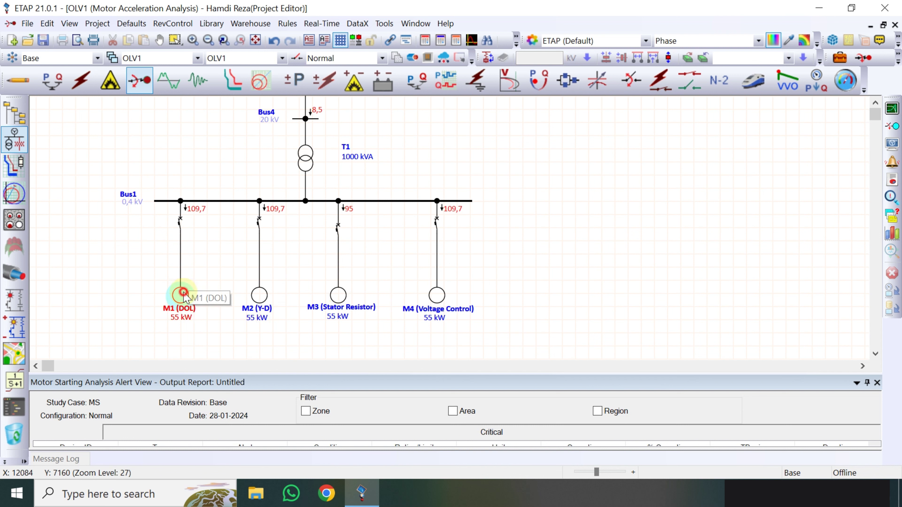
click(384, 263)
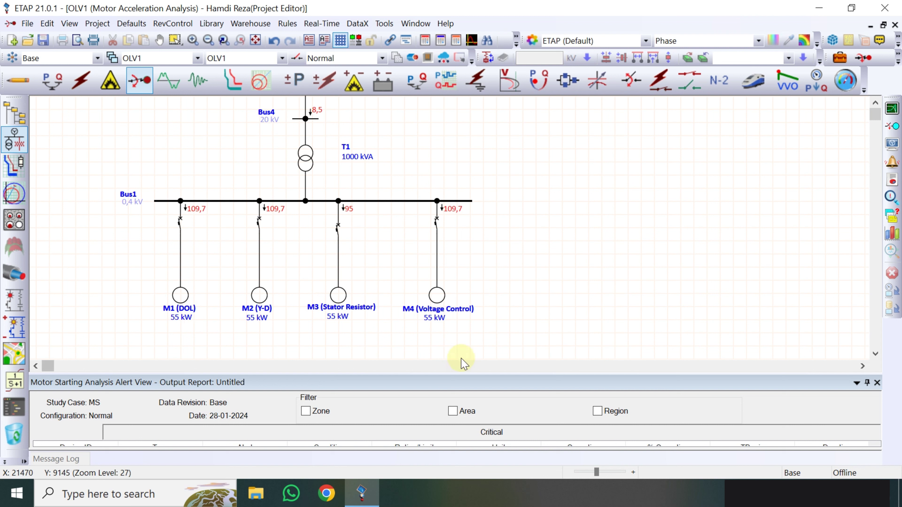
scroll(422, 283, up, 1)
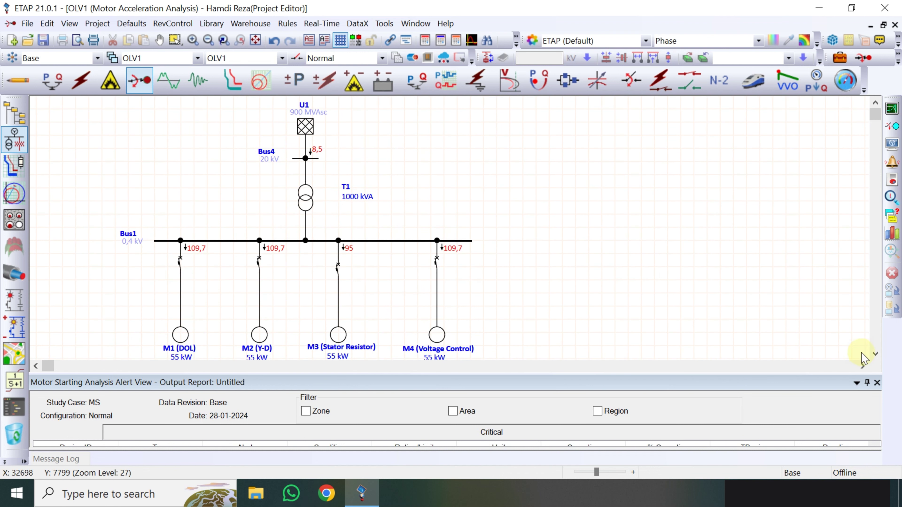
click(875, 354)
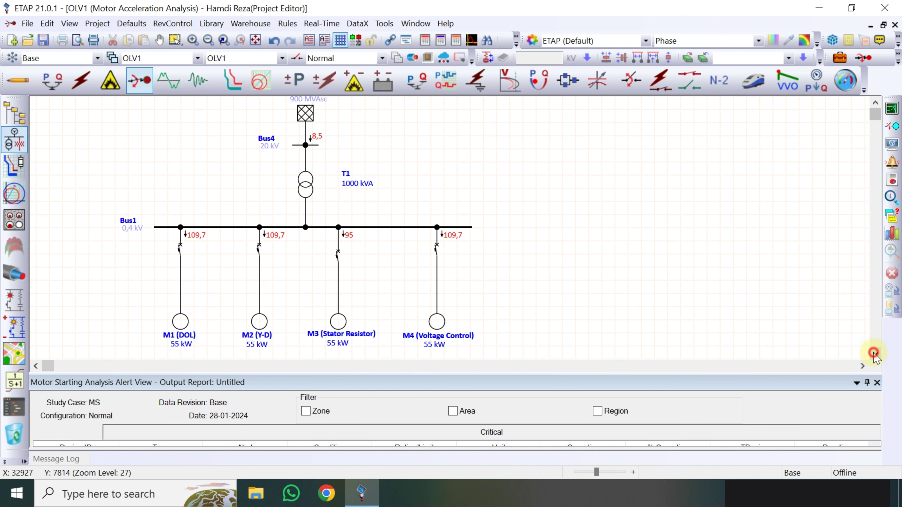
click(875, 104)
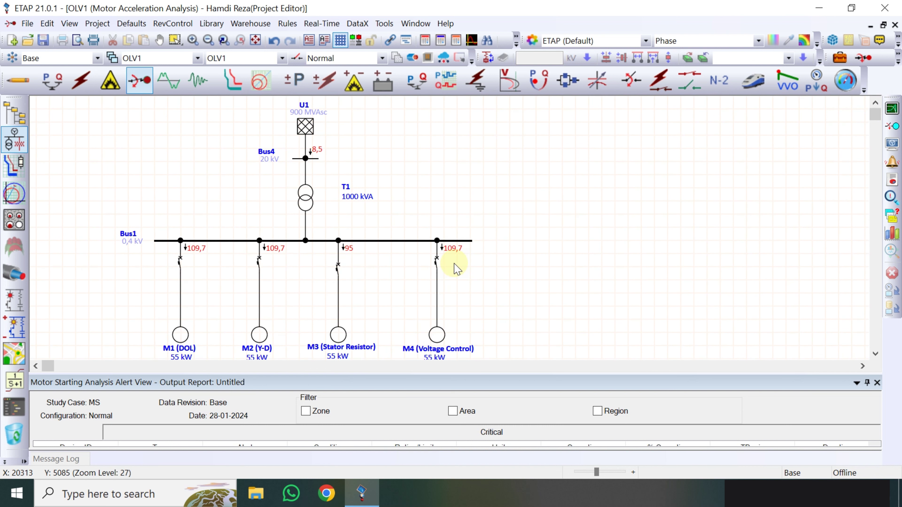